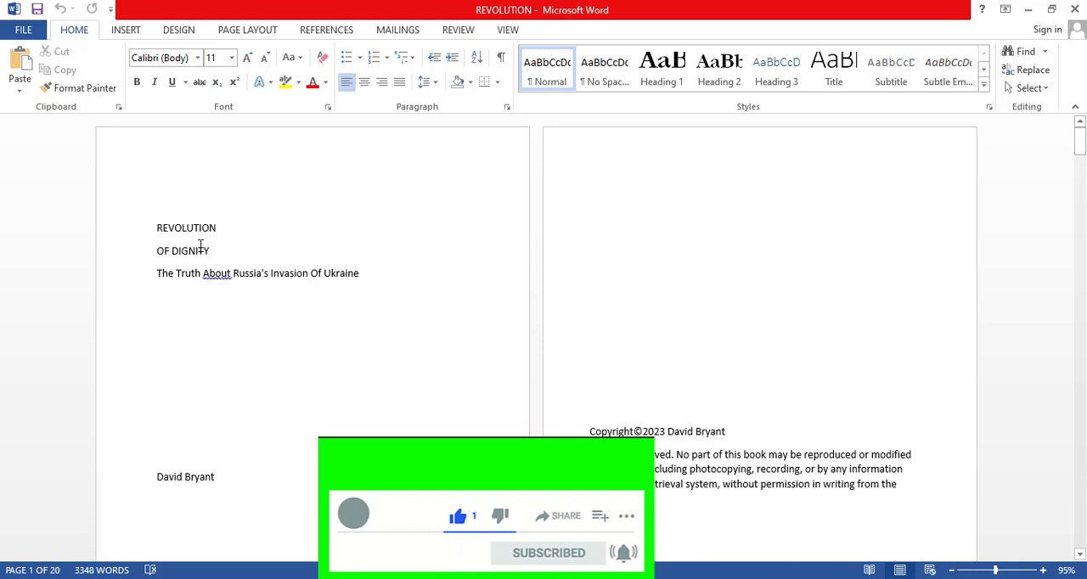
# Center the two title lines and the subtitle on the first page.
pyautogui.moveTo(201, 247); pyautogui.dragTo(160, 233)
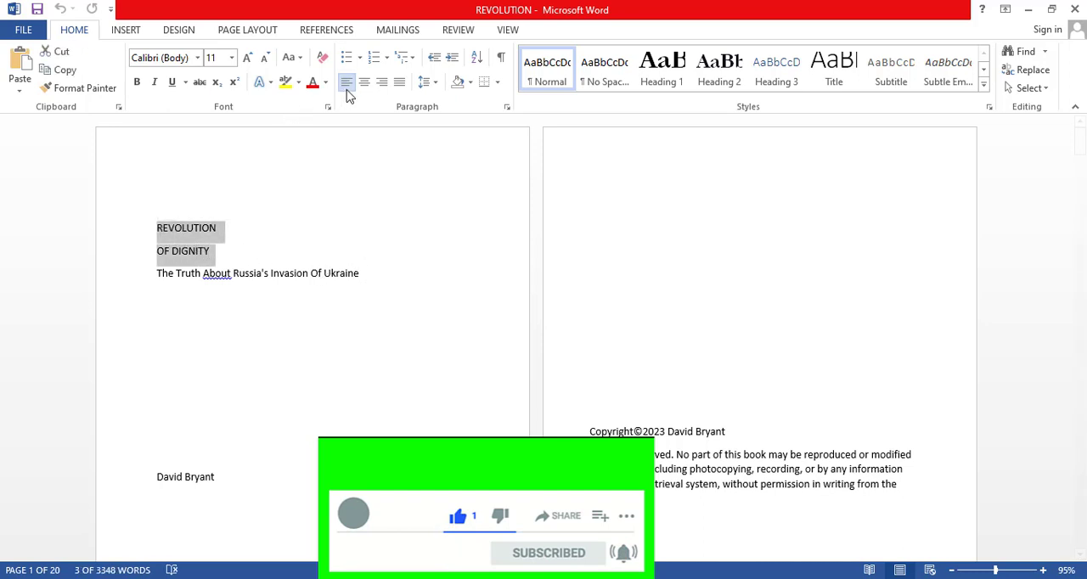
pyautogui.click(374, 270)
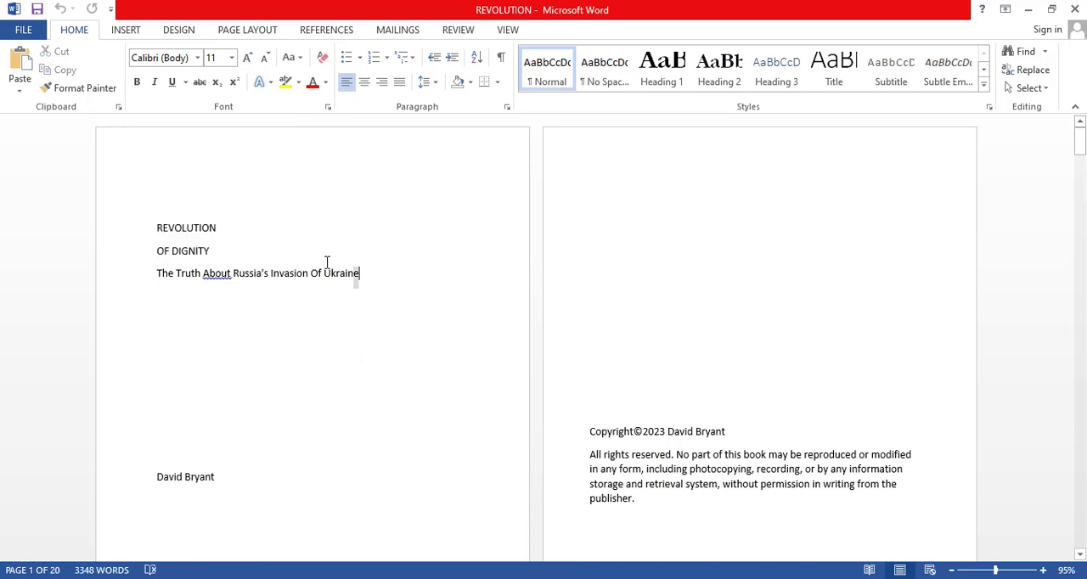
pyautogui.moveTo(360, 276); pyautogui.dragTo(161, 233)
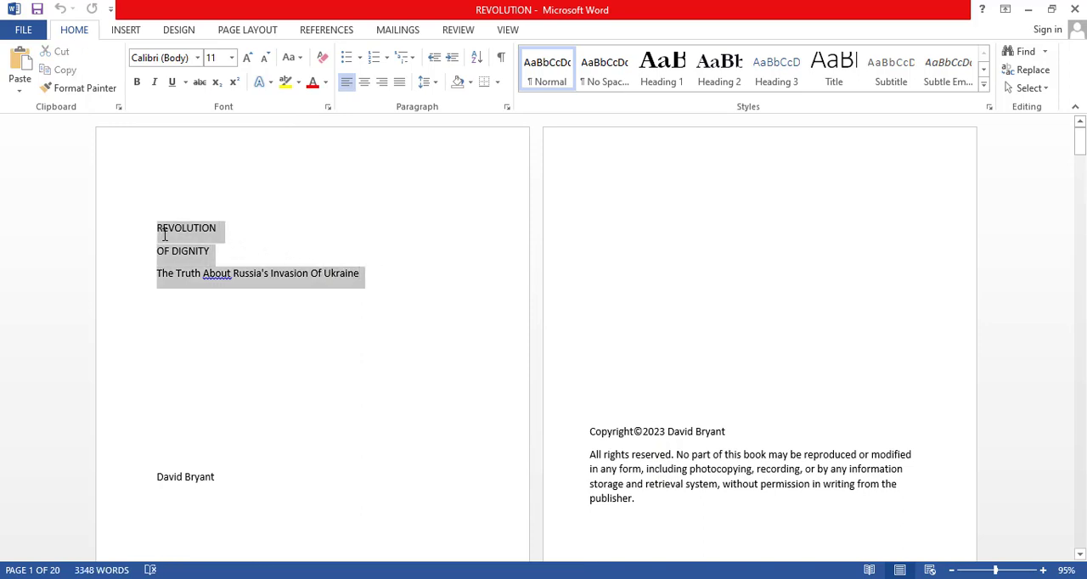
pyautogui.click(364, 81)
pyautogui.click(361, 252)
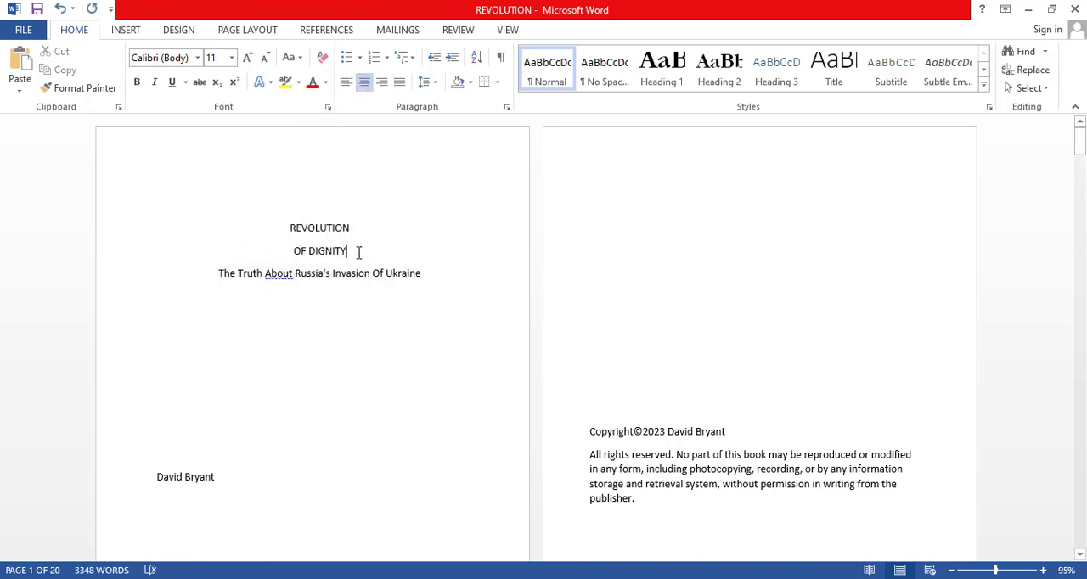
# Format the two title lines REVOLUTION and OF DIGNITY as bold Garamond at 26 points.
pyautogui.moveTo(359, 252); pyautogui.dragTo(279, 230)
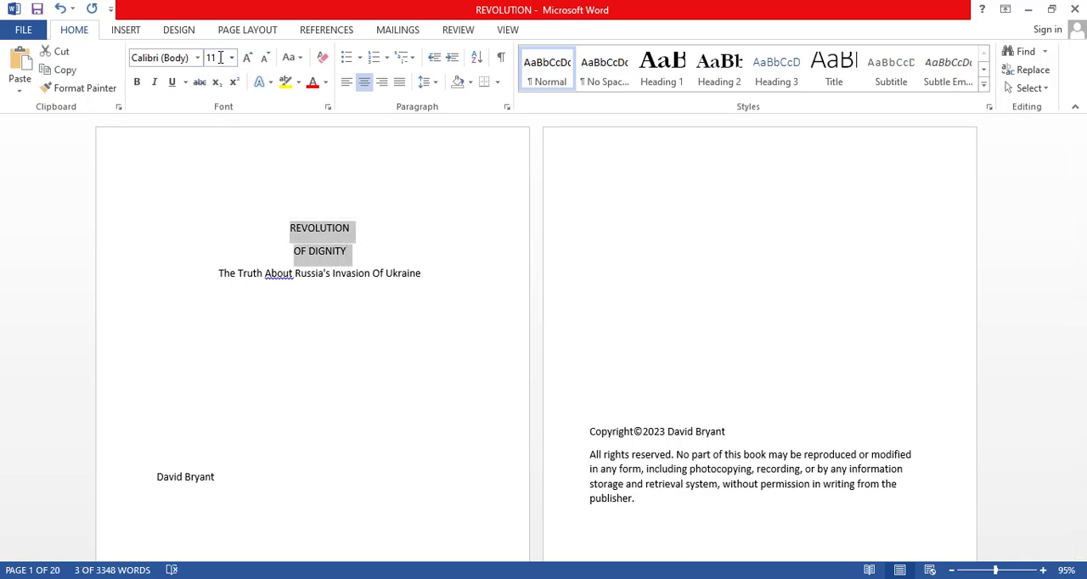
pyautogui.click(136, 82)
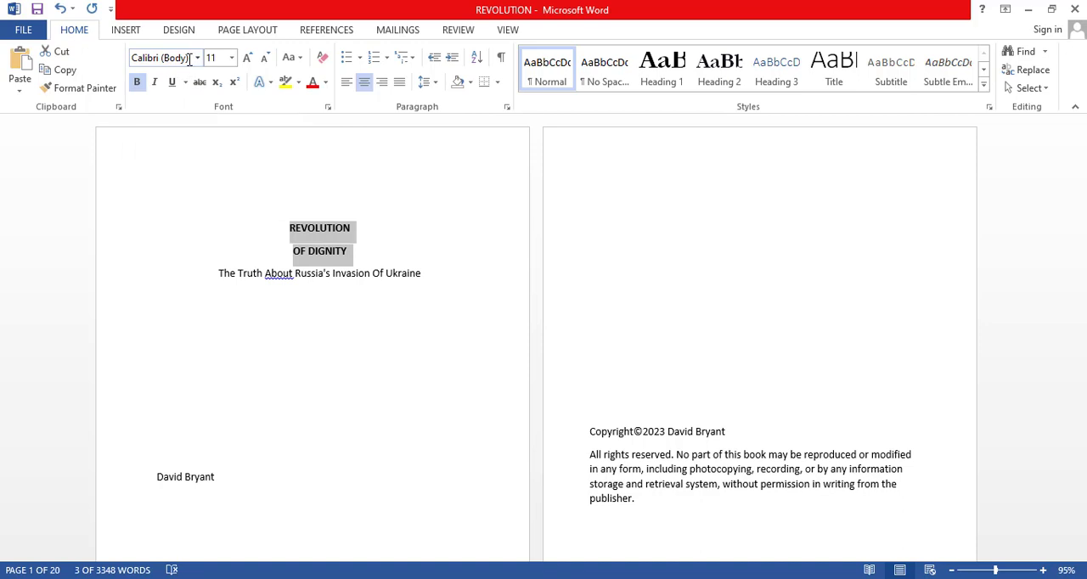
pyautogui.click(190, 59)
pyautogui.write('Ga')
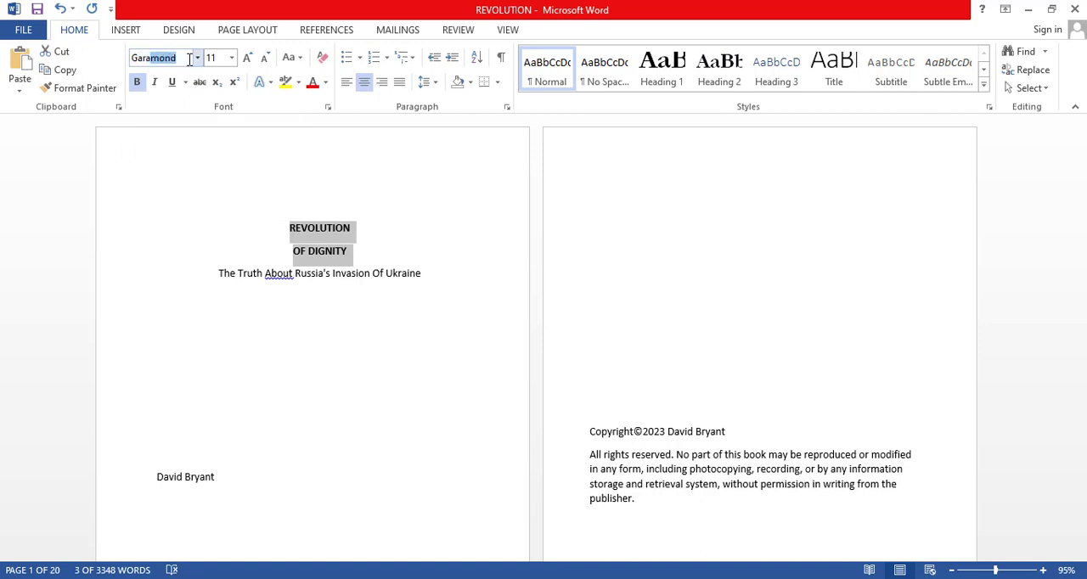
pyautogui.write('ra')
pyautogui.press('Return')
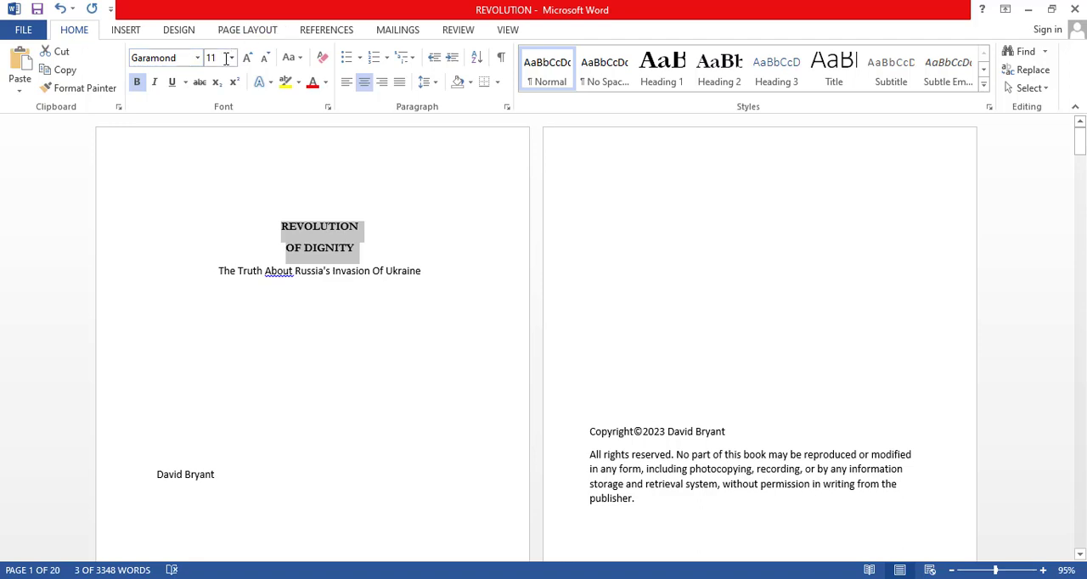
pyautogui.click(231, 58)
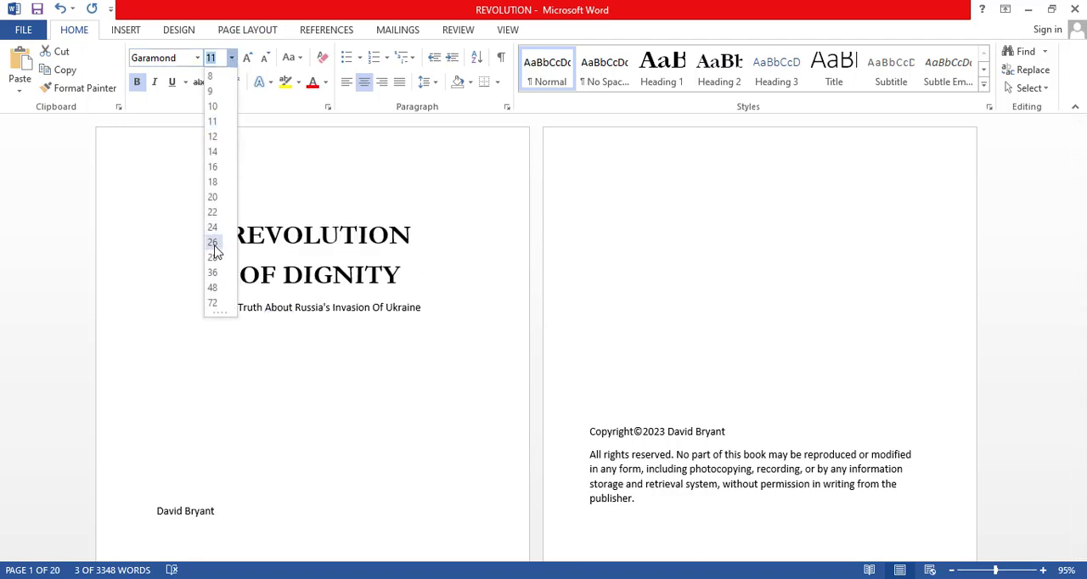
pyautogui.click(213, 243)
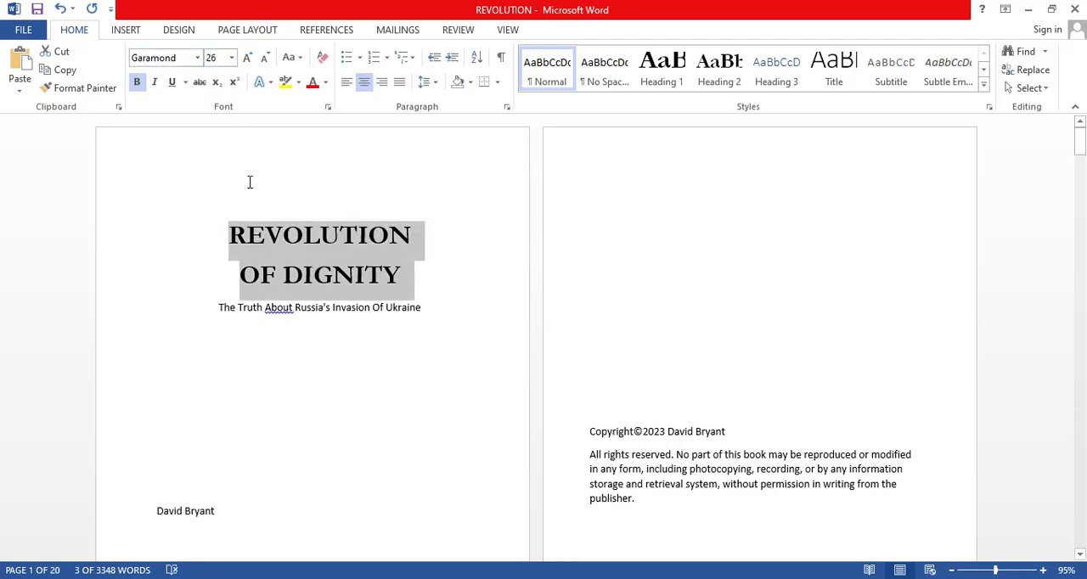
pyautogui.click(318, 330)
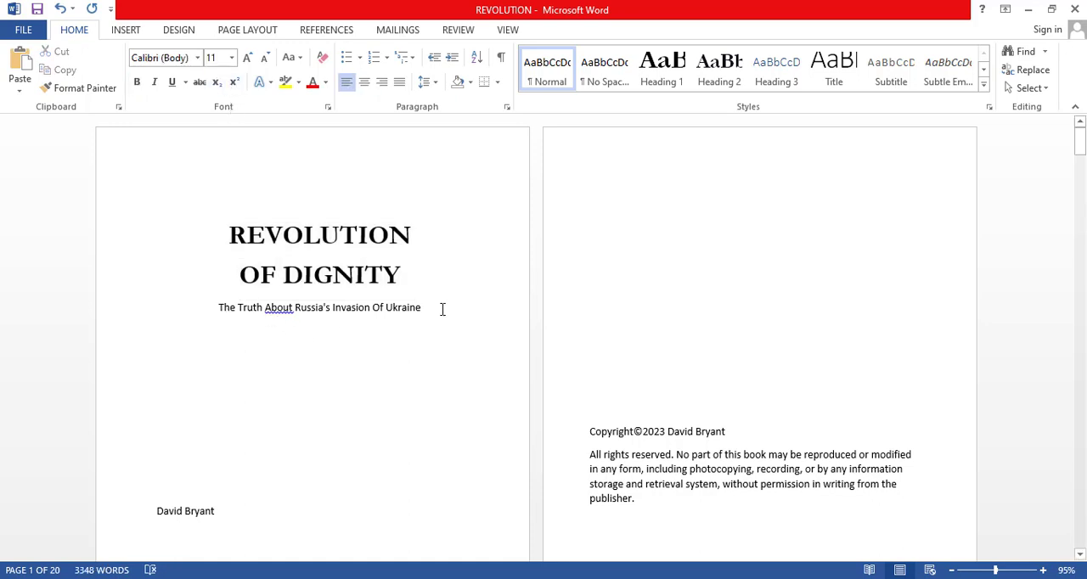
# Set the subtitle to 17-point Garamond and add a blank line above the title.
pyautogui.moveTo(441, 309); pyautogui.dragTo(210, 307)
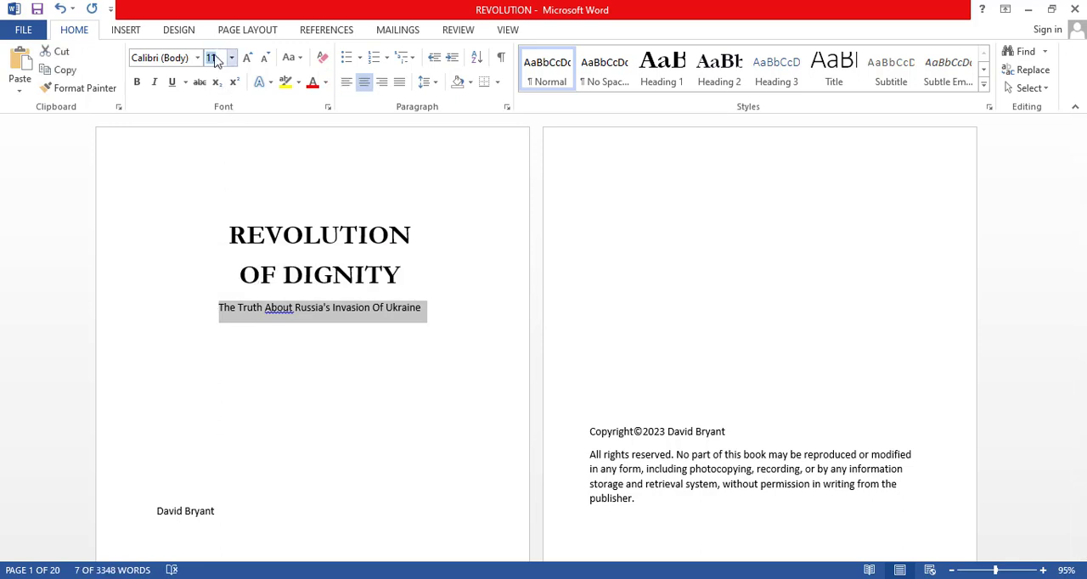
pyautogui.write('17')
pyautogui.press('Return')
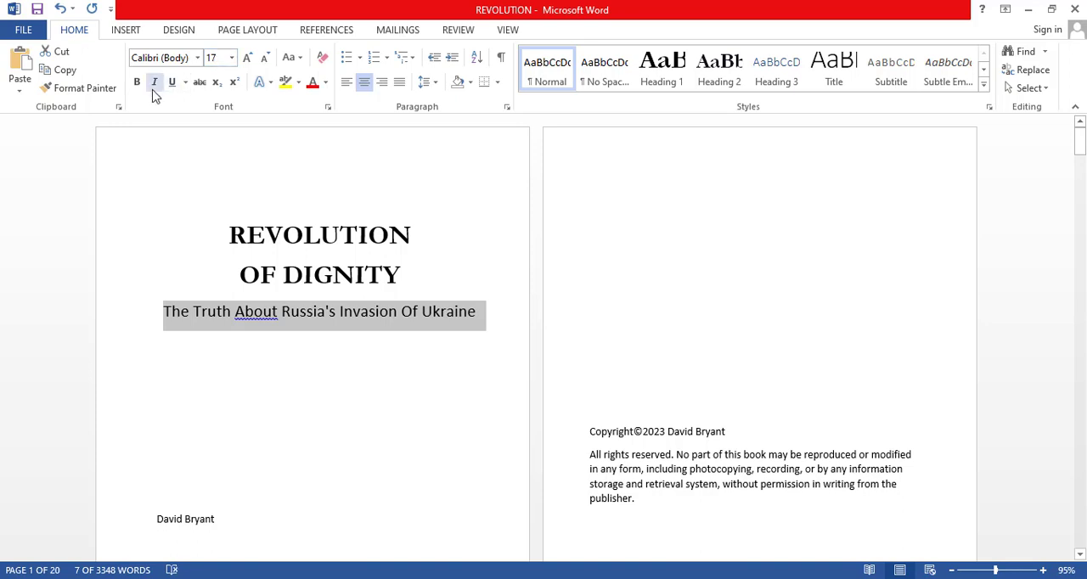
pyautogui.click(178, 61)
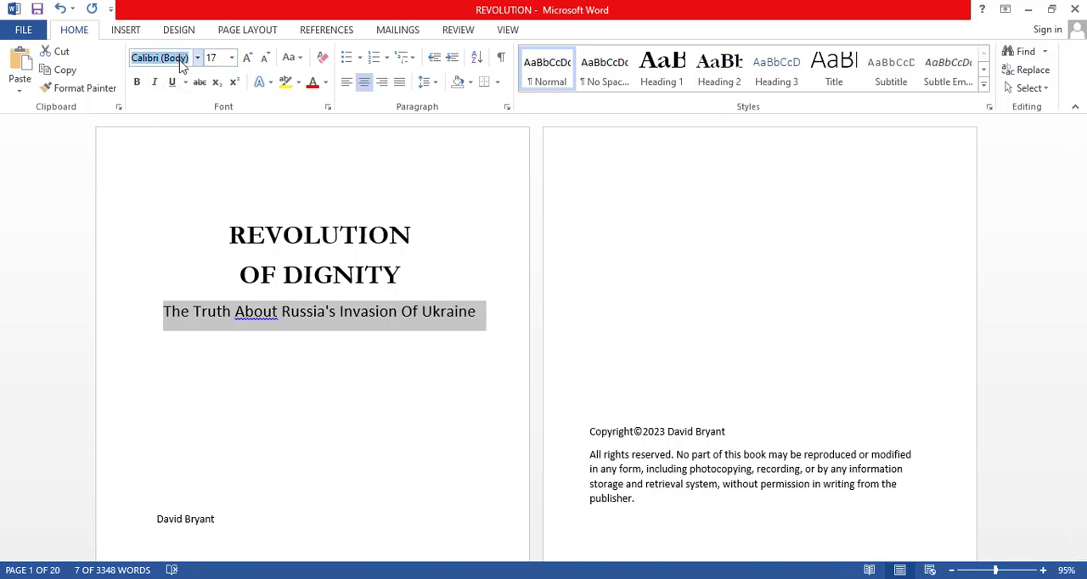
pyautogui.write('Garamond')
pyautogui.press('Return')
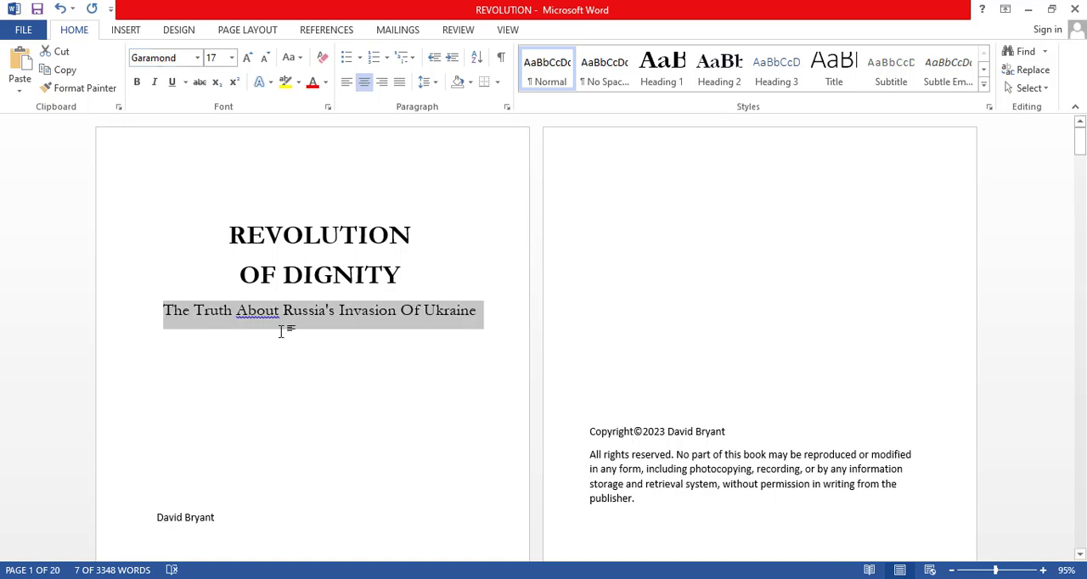
pyautogui.click(229, 234)
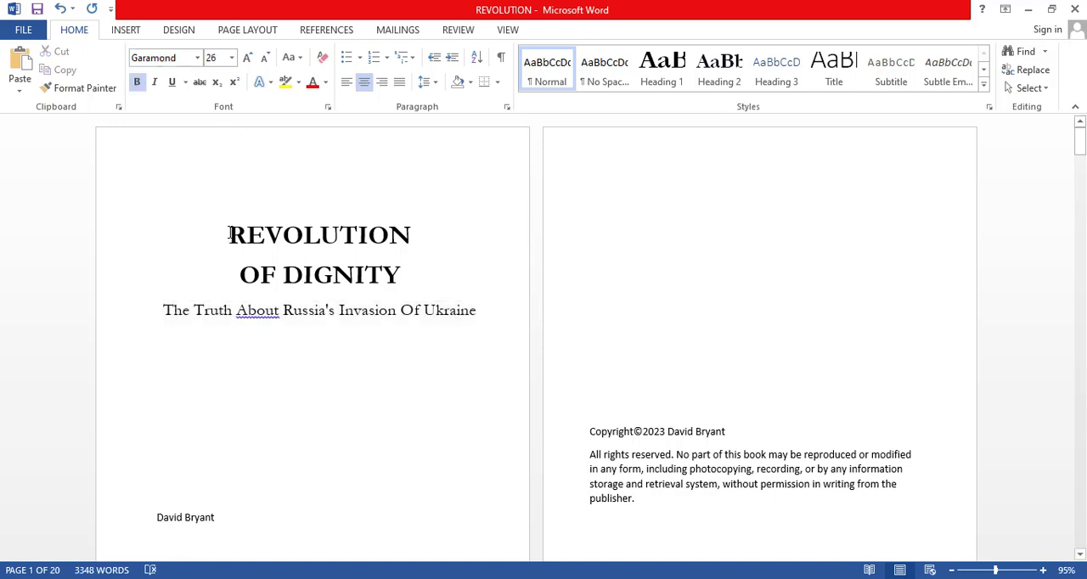
pyautogui.press('Return')
# Set the author's name on the title page to 15 points and center it.
pyautogui.scroll(-4, 385, 315)
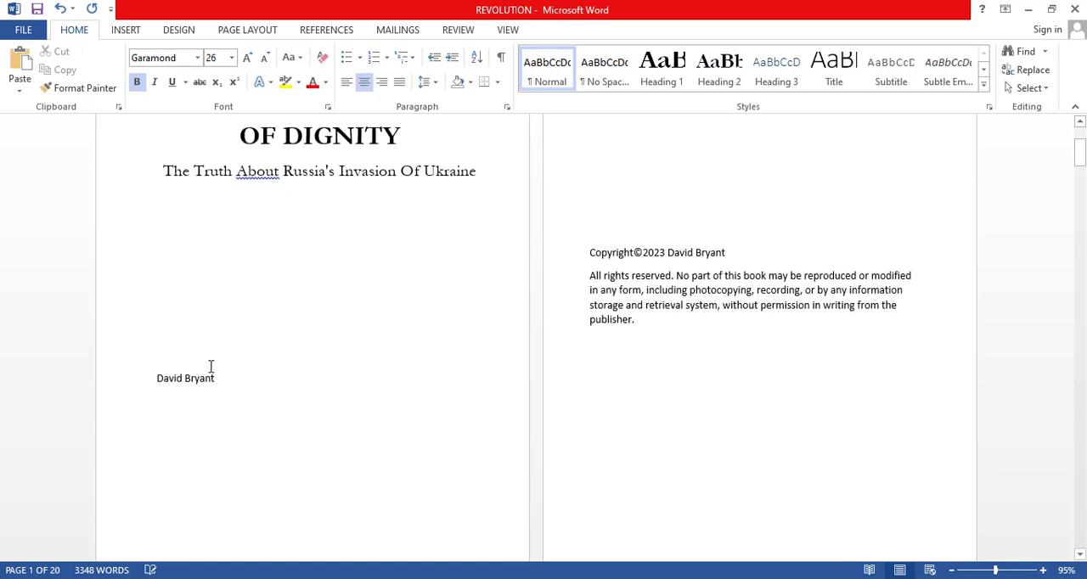
pyautogui.moveTo(215, 378); pyautogui.dragTo(152, 383)
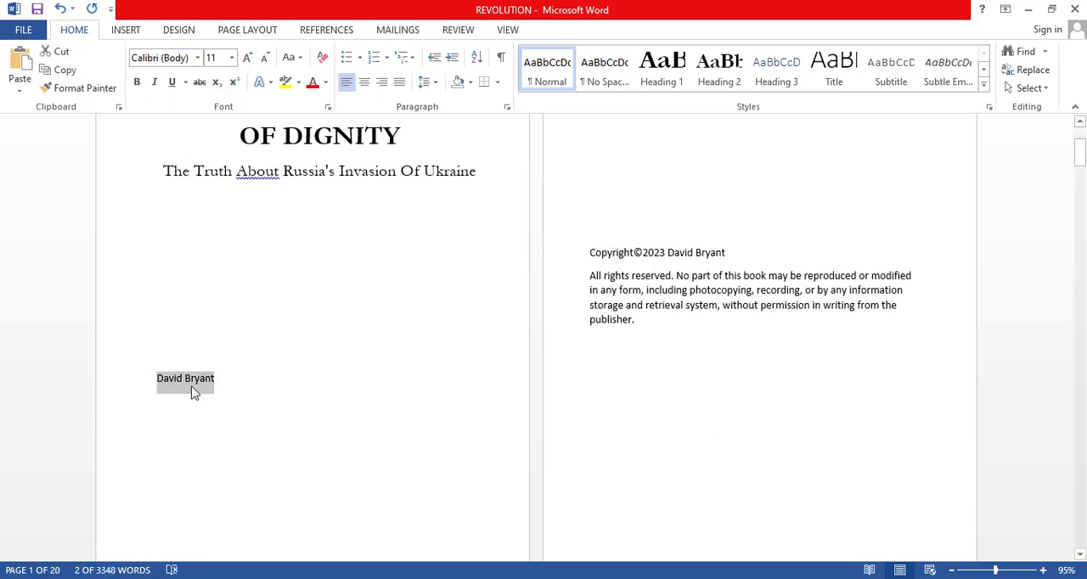
pyautogui.click(220, 54)
pyautogui.write('1')
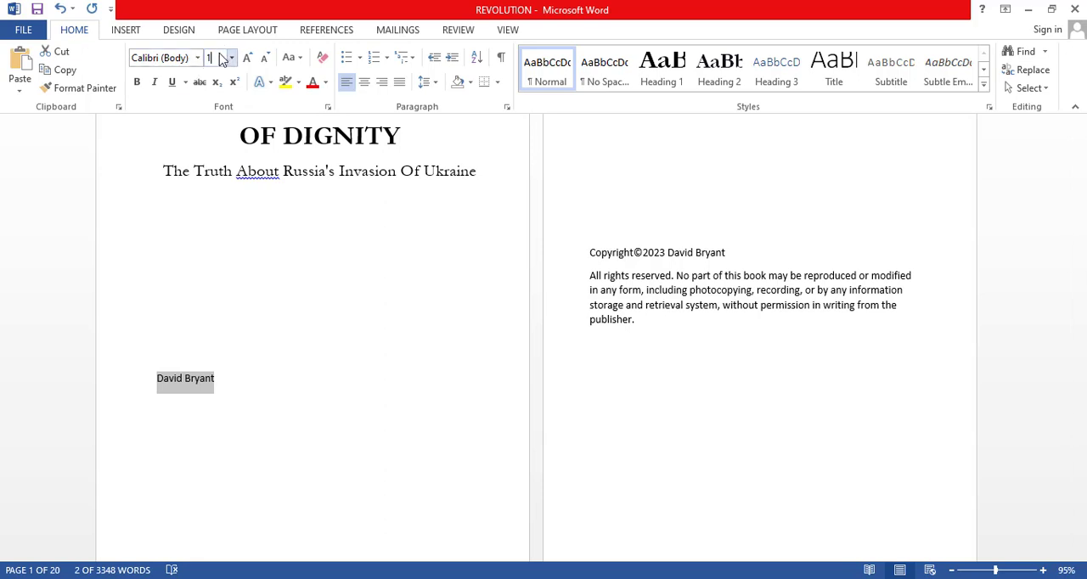
pyautogui.write('5')
pyautogui.press('Return')
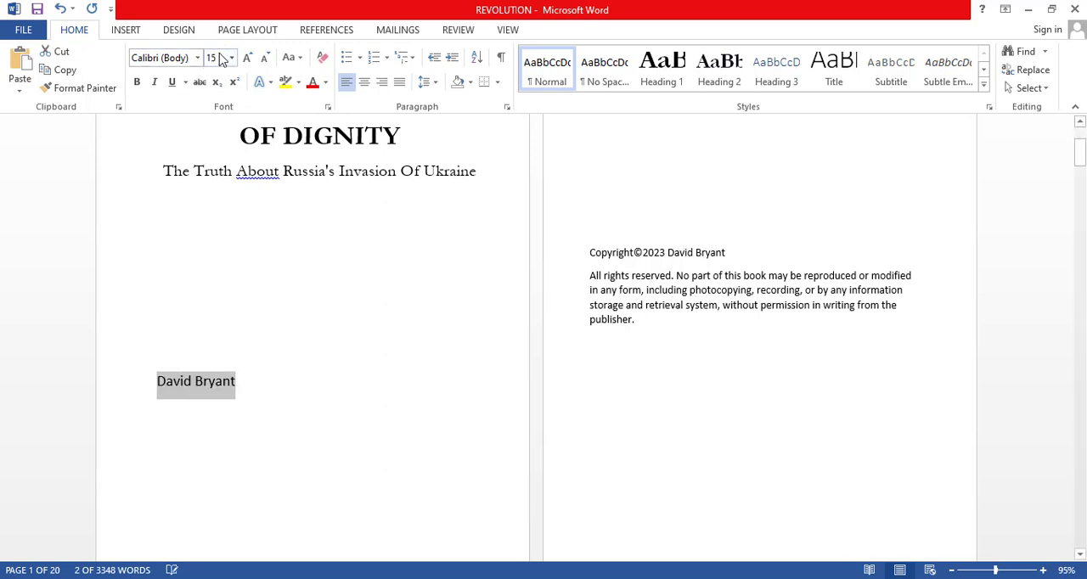
pyautogui.click(365, 84)
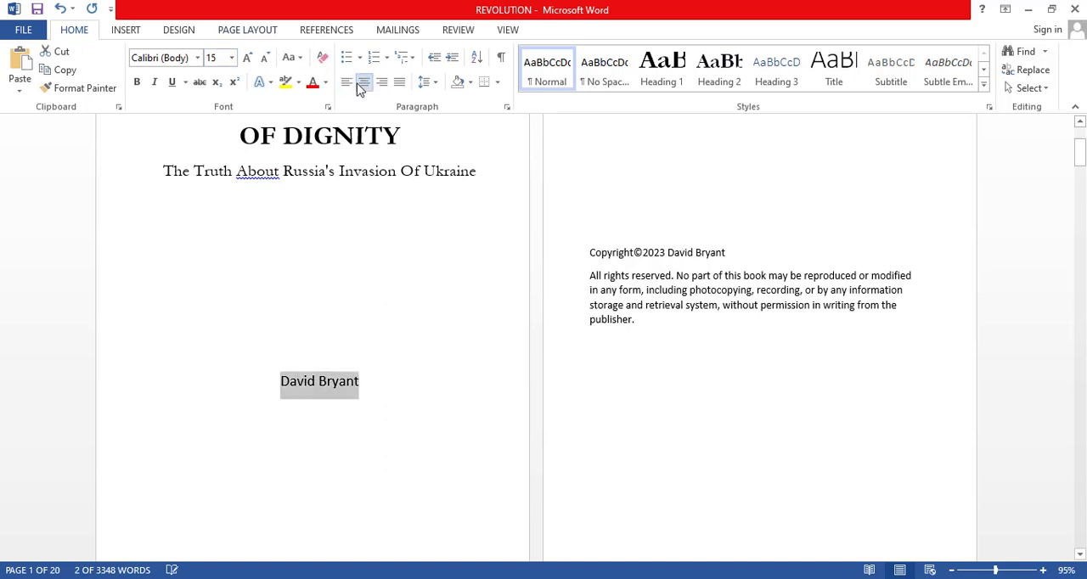
# Change the font of the author's name on the title page to Georgia.
pyautogui.click(181, 58)
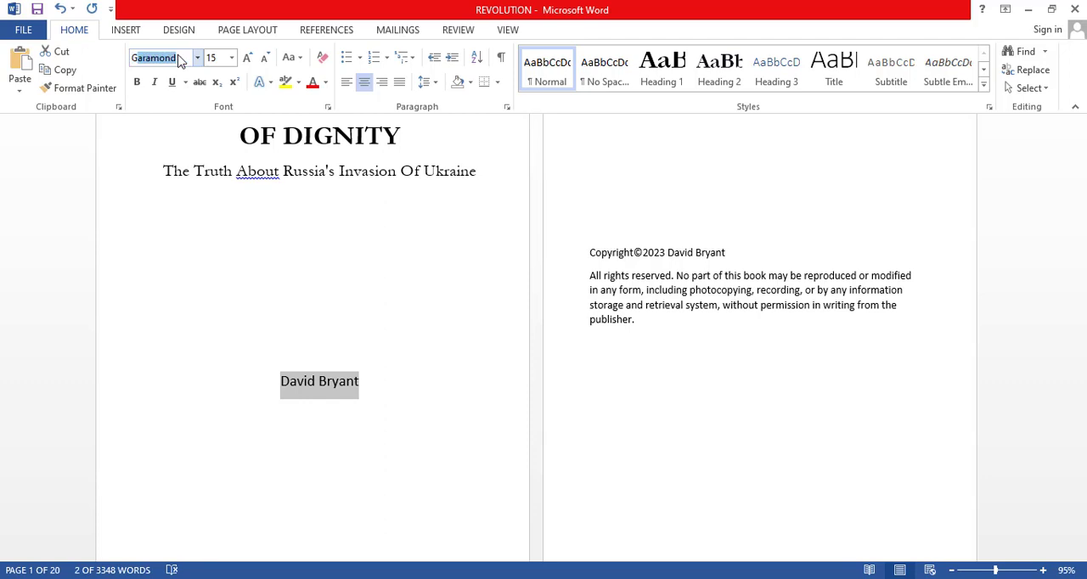
pyautogui.write('Ger')
pyautogui.press('BackSpace')
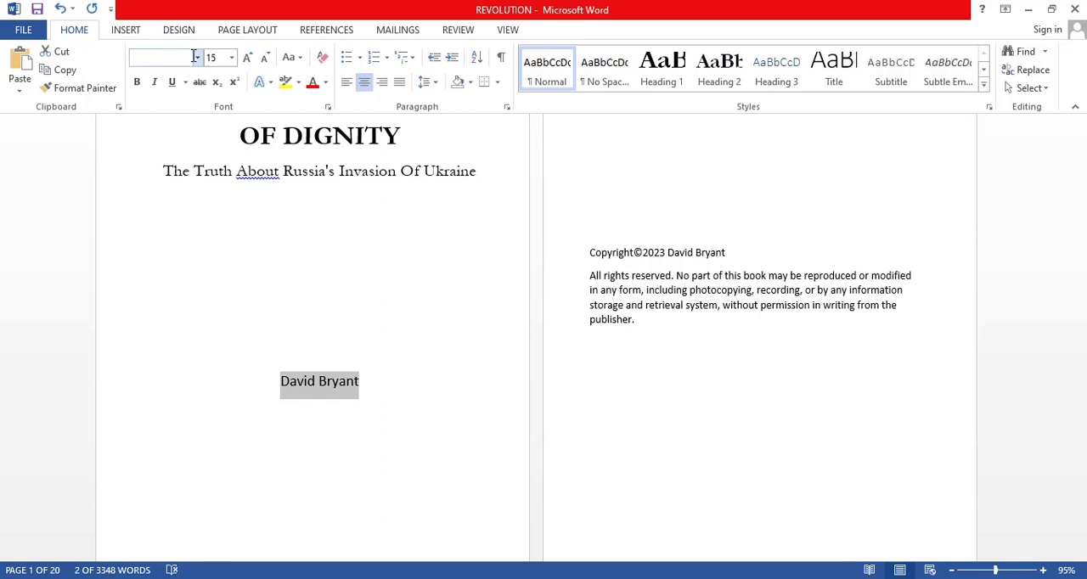
pyautogui.click(198, 59)
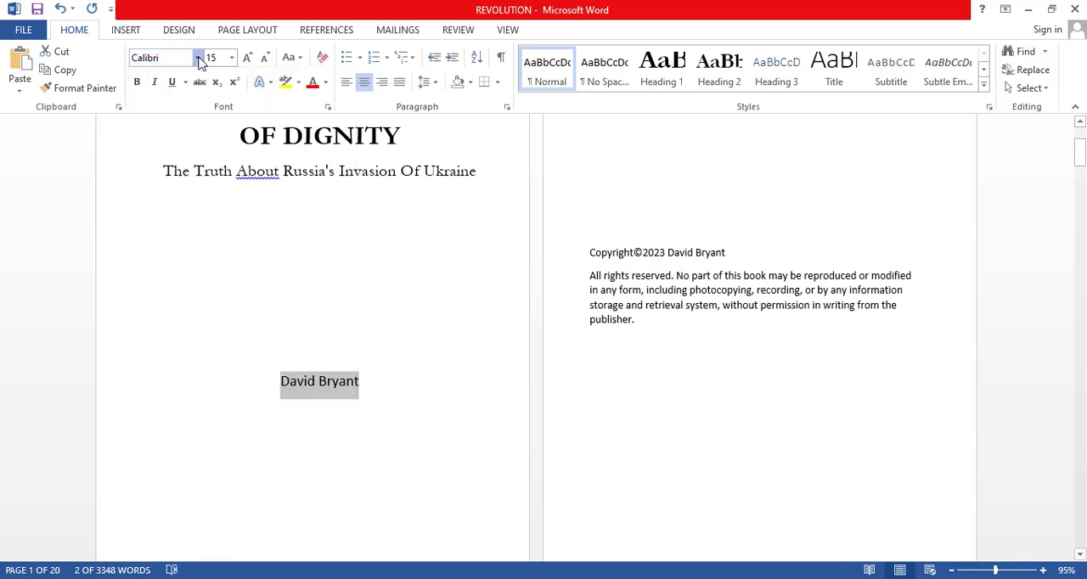
pyautogui.click(198, 59)
pyautogui.scroll(-8, 220, 332)
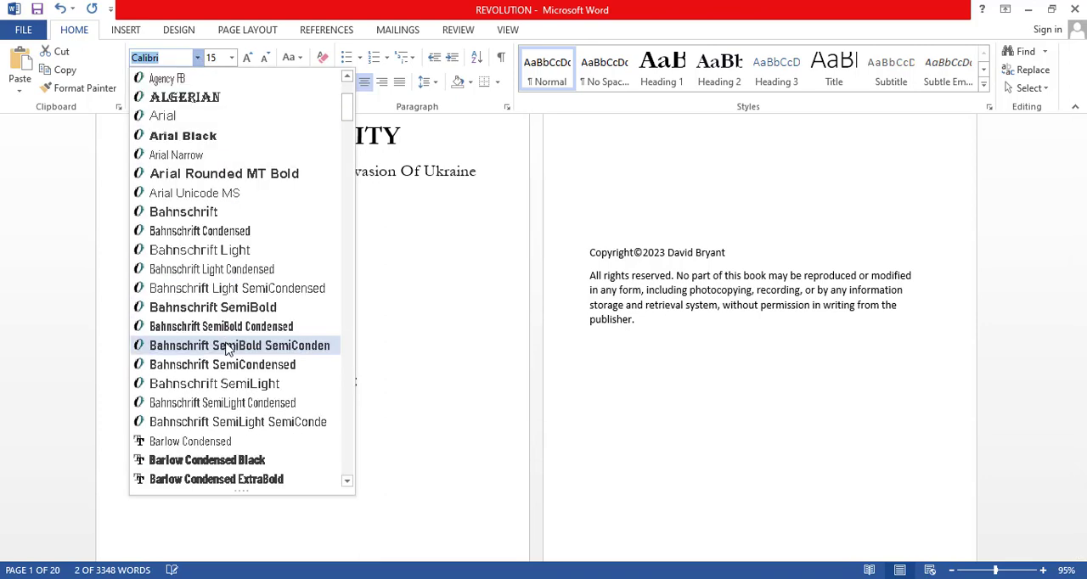
pyautogui.scroll(-13, 224, 363)
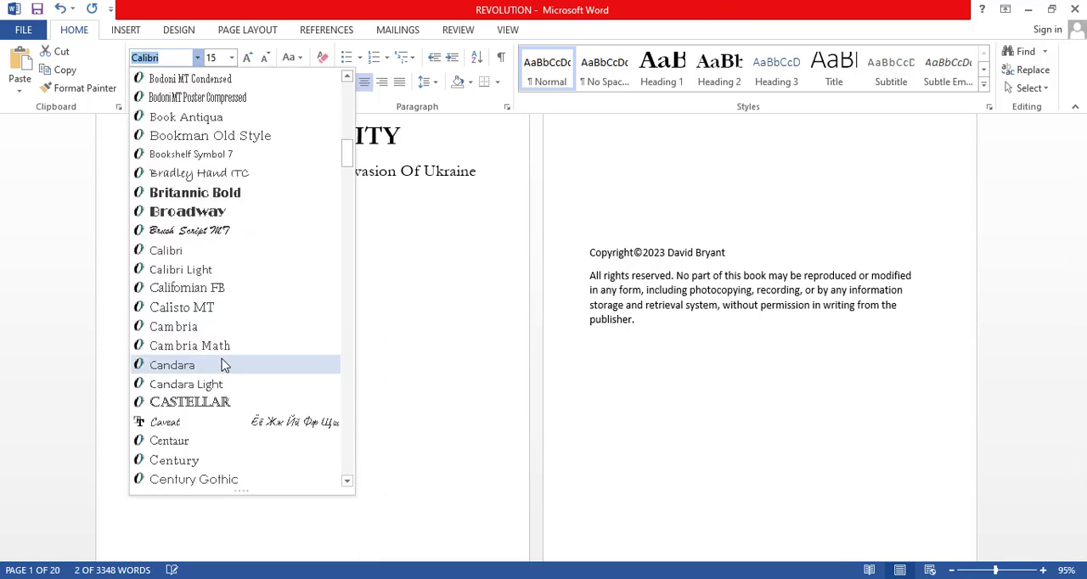
pyautogui.scroll(-6, 223, 363)
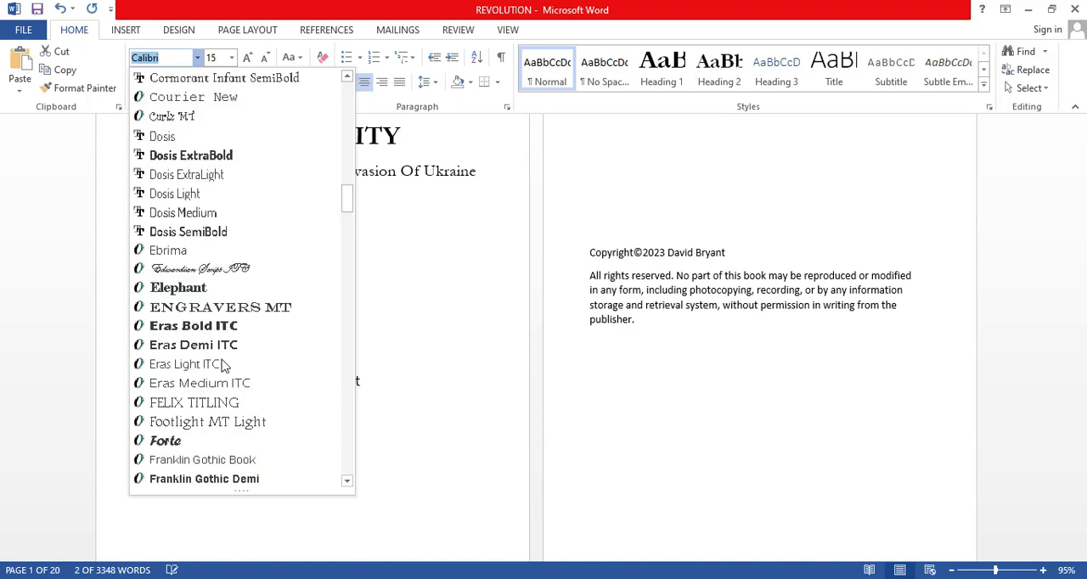
pyautogui.scroll(-3, 219, 350)
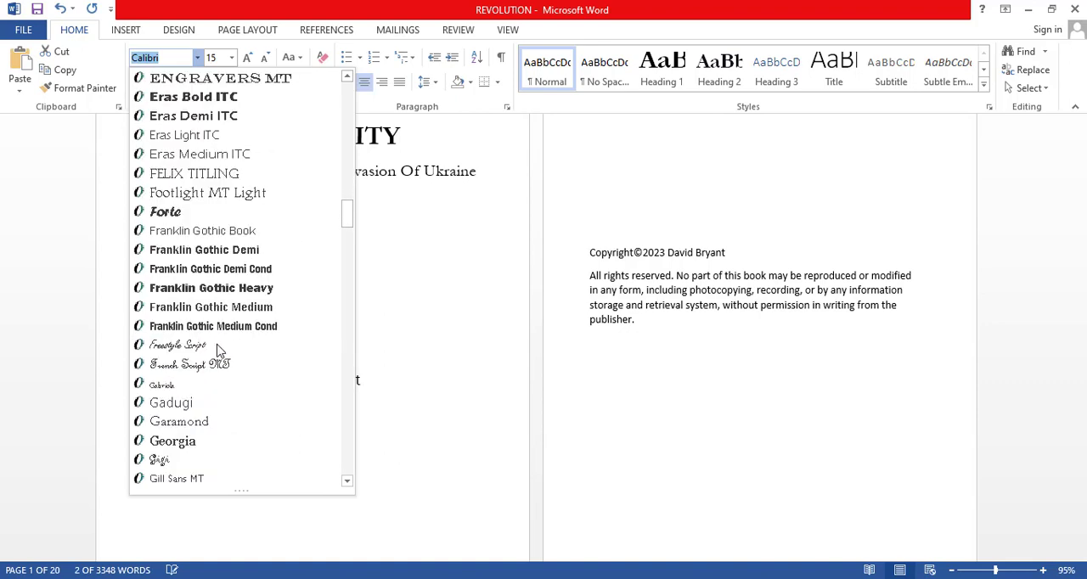
pyautogui.click(197, 448)
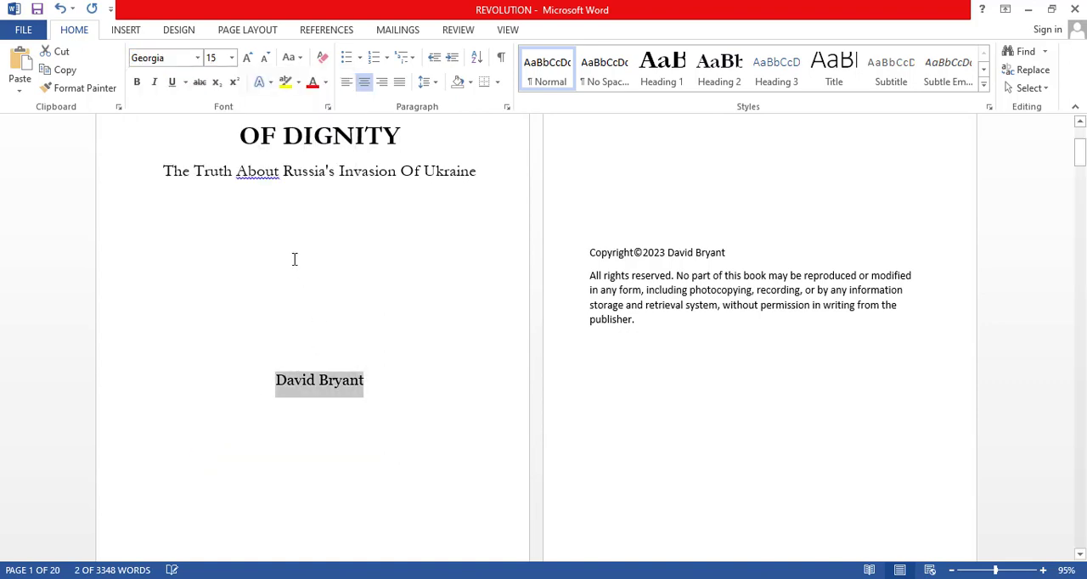
# Set the font size of the author's name to 17 points.
pyautogui.click(364, 382)
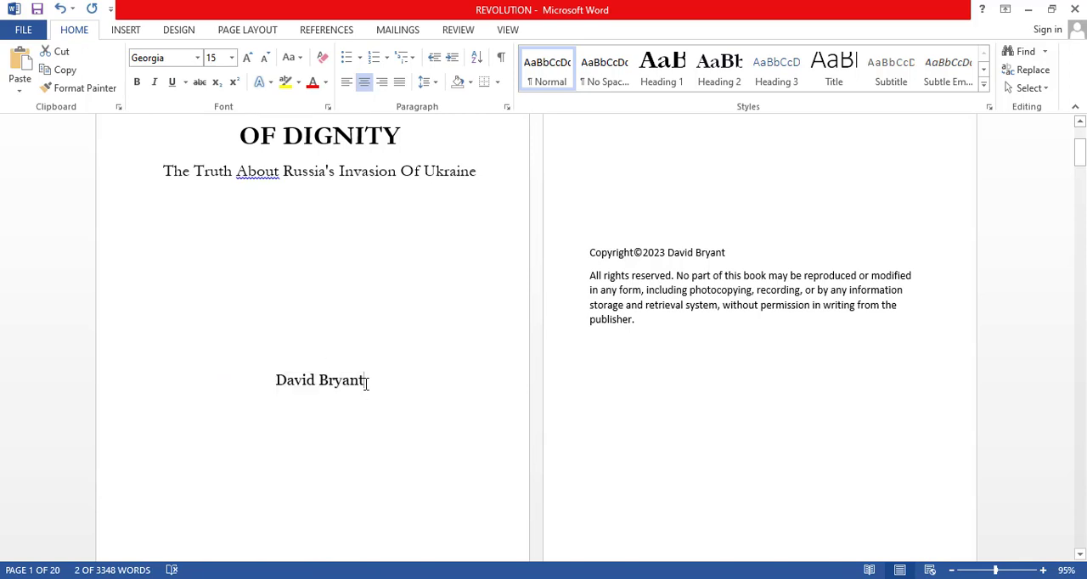
pyautogui.moveTo(363, 381); pyautogui.dragTo(277, 388)
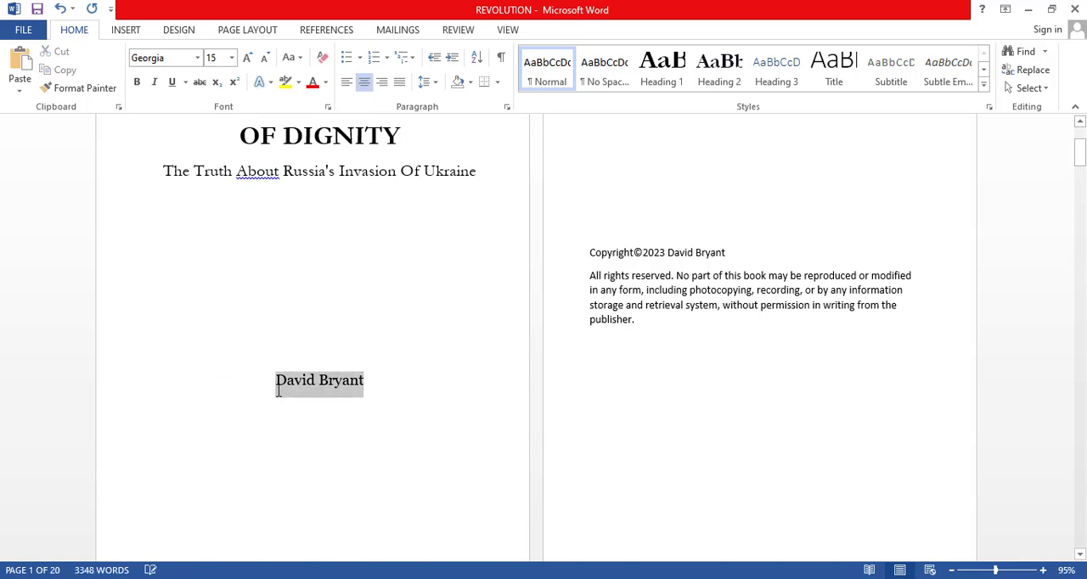
pyautogui.click(219, 57)
pyautogui.write('1')
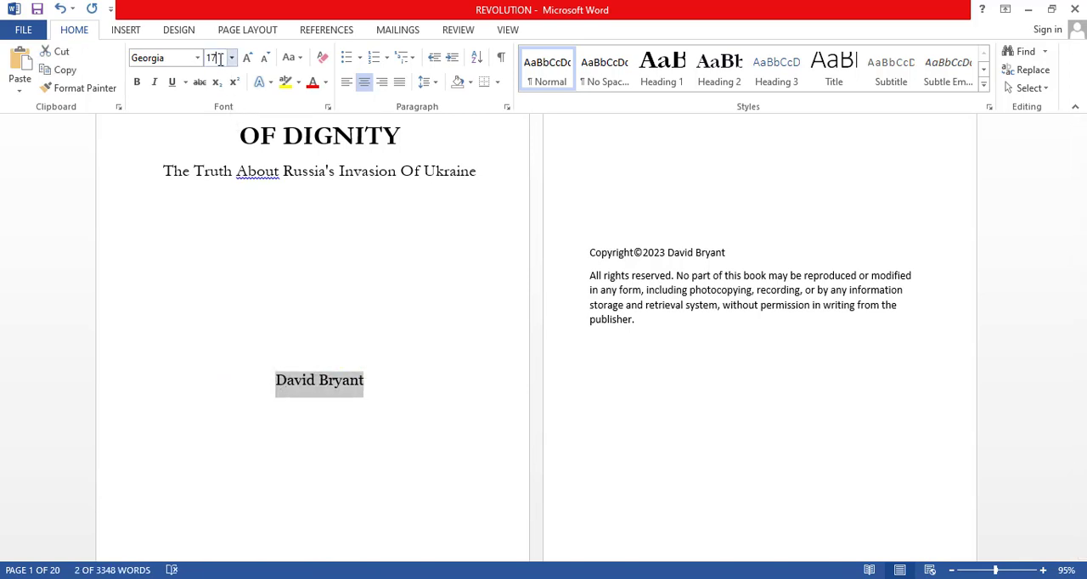
pyautogui.press('Return')
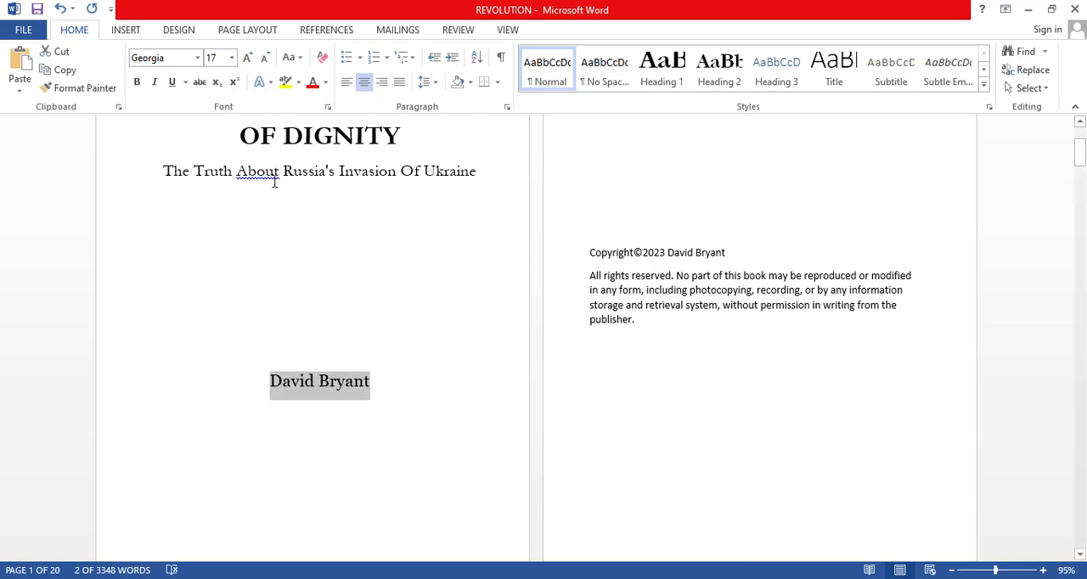
# Insert two blank lines above REVOLUTION to move the title page text further down.
pyautogui.scroll(2, 289, 178)
pyautogui.click(231, 165)
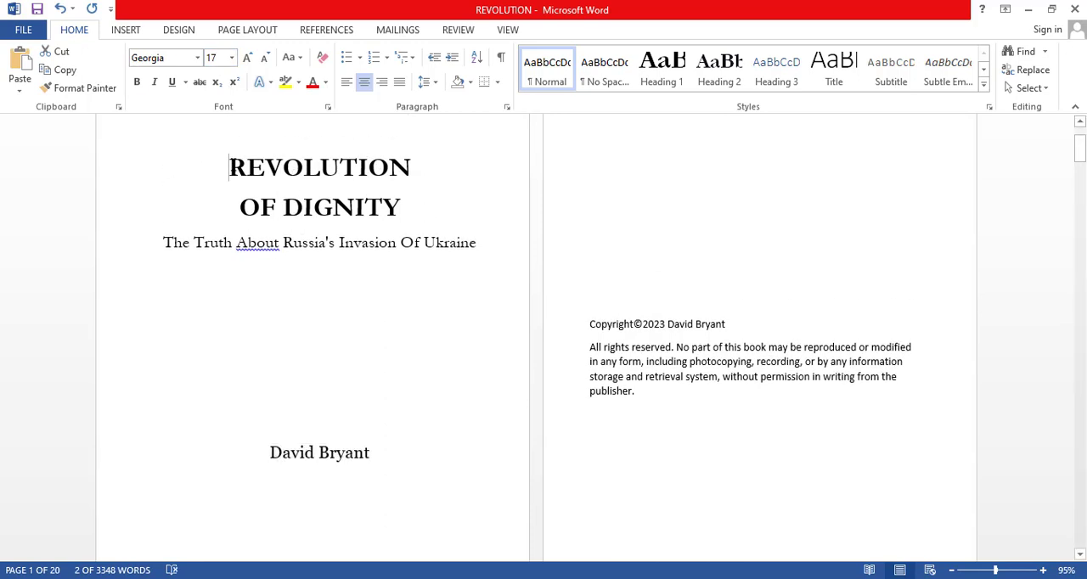
pyautogui.press('Return')
pyautogui.press('Return')
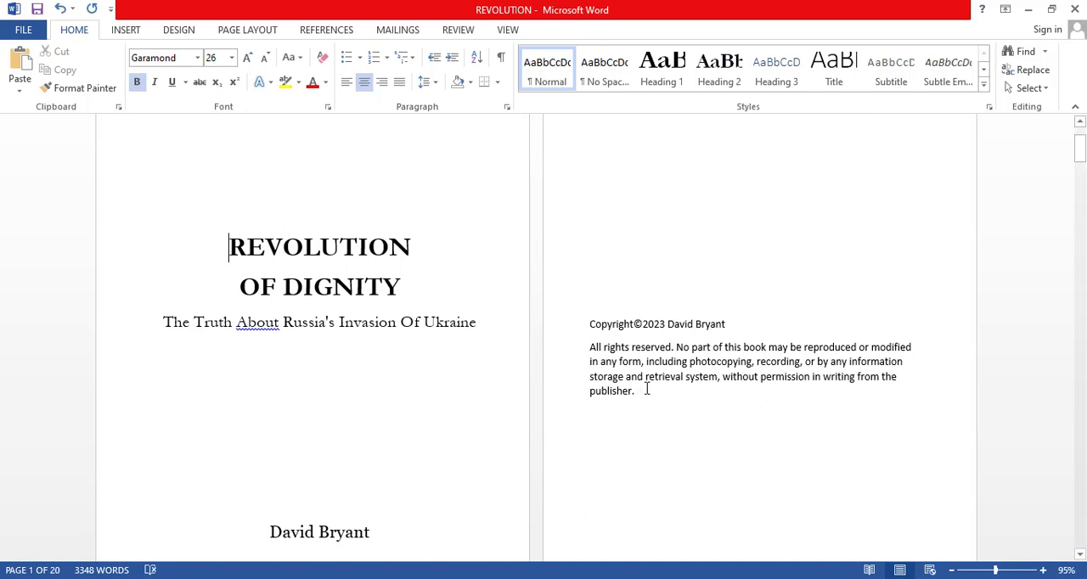
# Center the copyright line and the rights-reserved paragraph on the second page.
pyautogui.moveTo(643, 391); pyautogui.dragTo(592, 328)
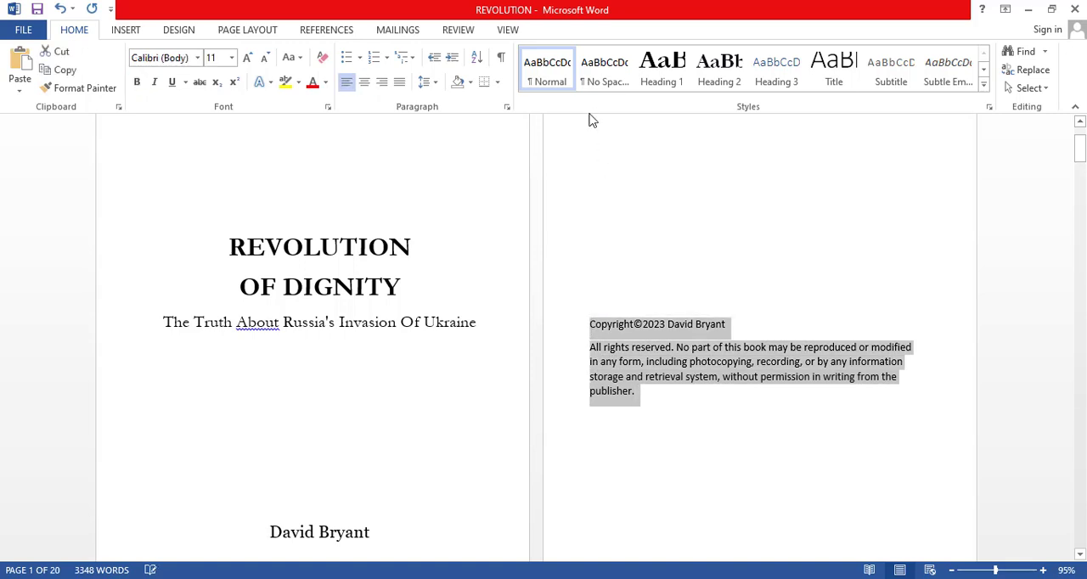
pyautogui.click(367, 85)
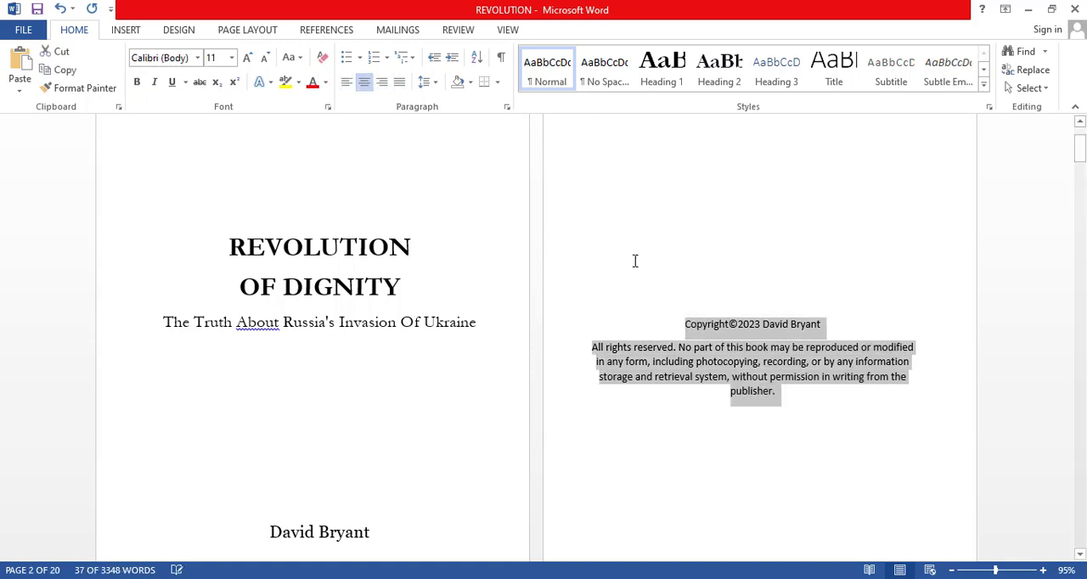
# Justify only the rights-reserved paragraph on the copyright page.
pyautogui.click(791, 407)
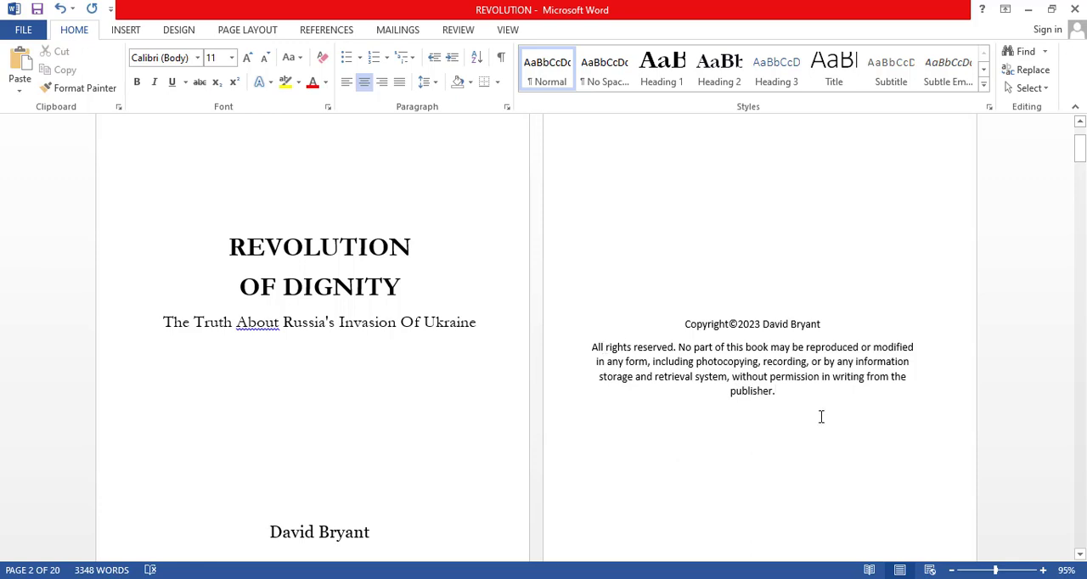
pyautogui.moveTo(776, 392); pyautogui.dragTo(586, 348)
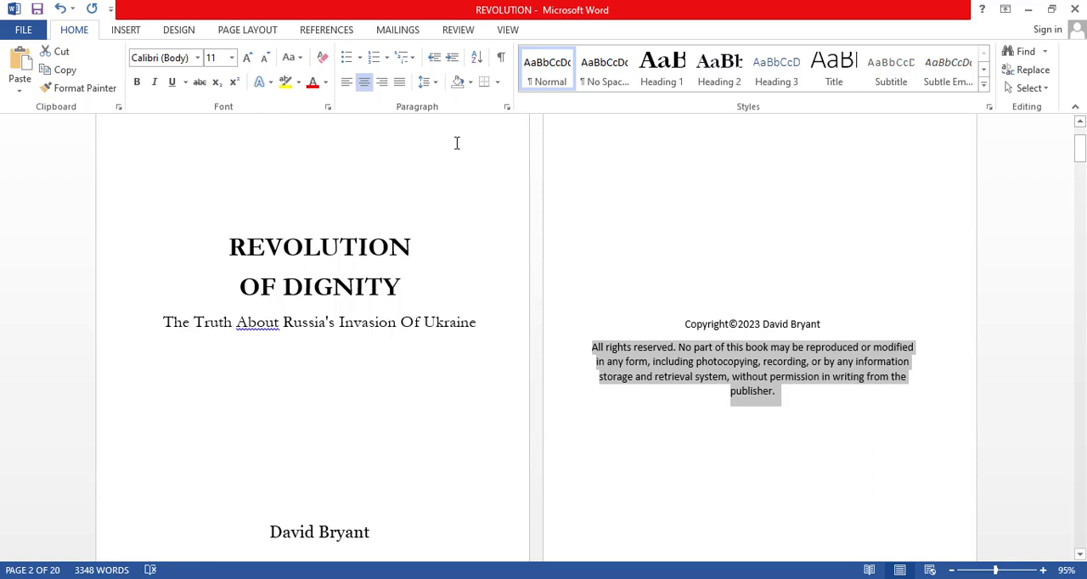
pyautogui.click(401, 85)
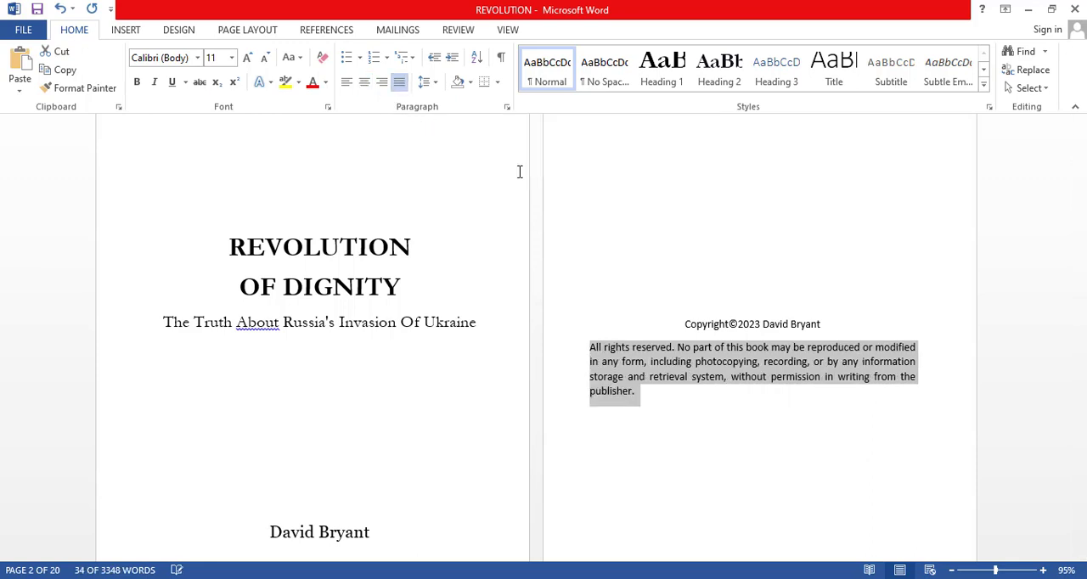
pyautogui.click(706, 379)
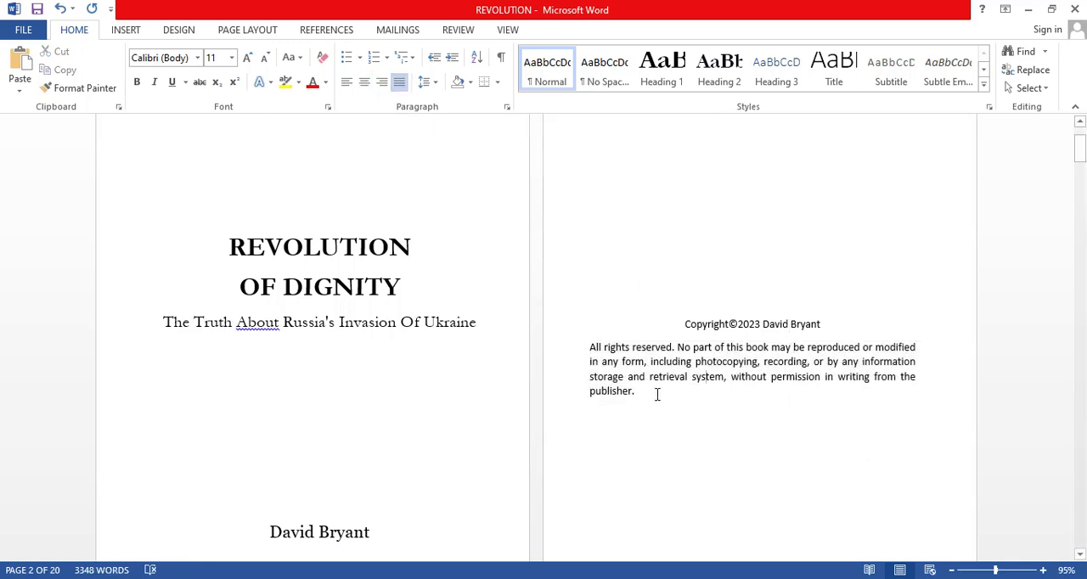
# Set the font size of the copyright line and the rights-reserved paragraph to 13 points.
pyautogui.moveTo(655, 393); pyautogui.dragTo(578, 339)
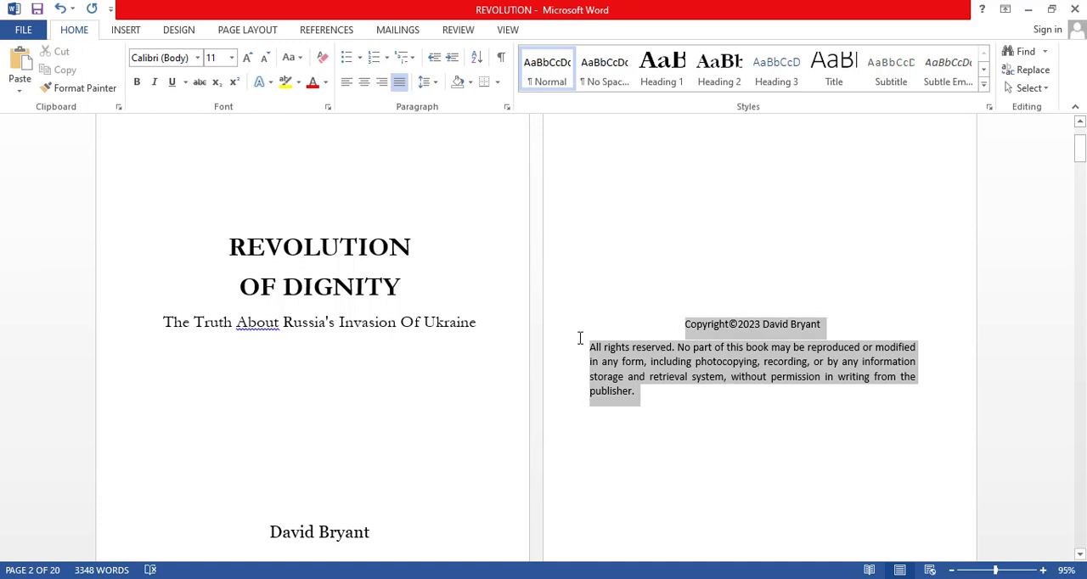
pyautogui.click(216, 59)
pyautogui.write('1')
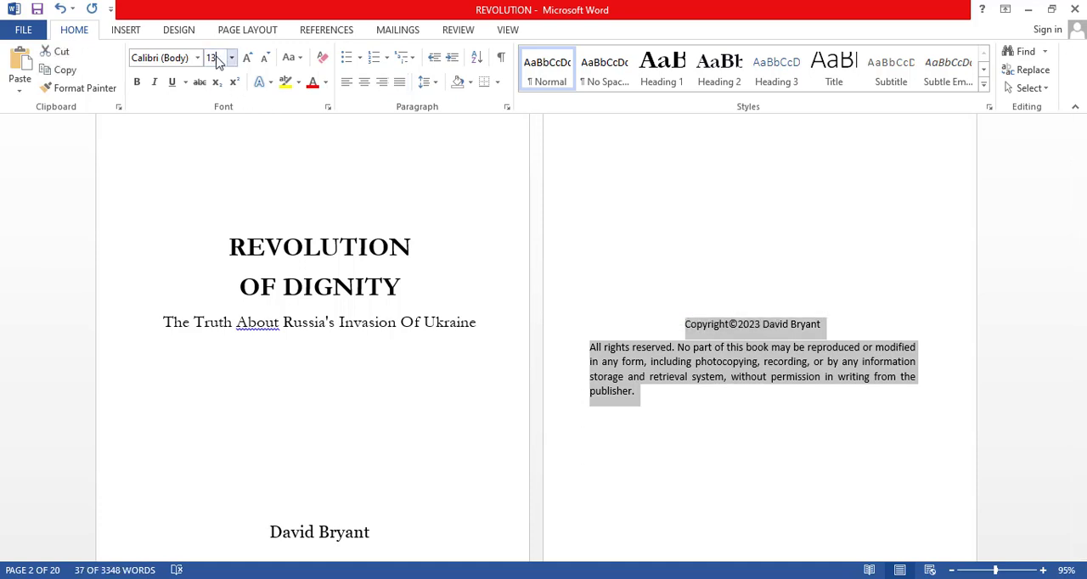
pyautogui.write('3')
pyautogui.press('Return')
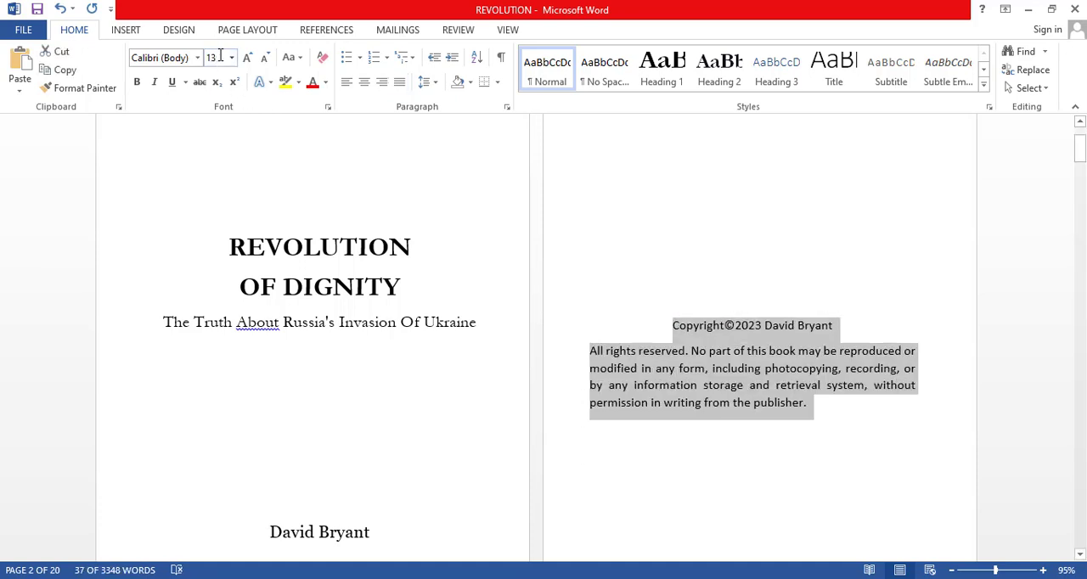
# Change the font of the copyright line and the rights-reserved paragraph to Georgia.
pyautogui.click(185, 59)
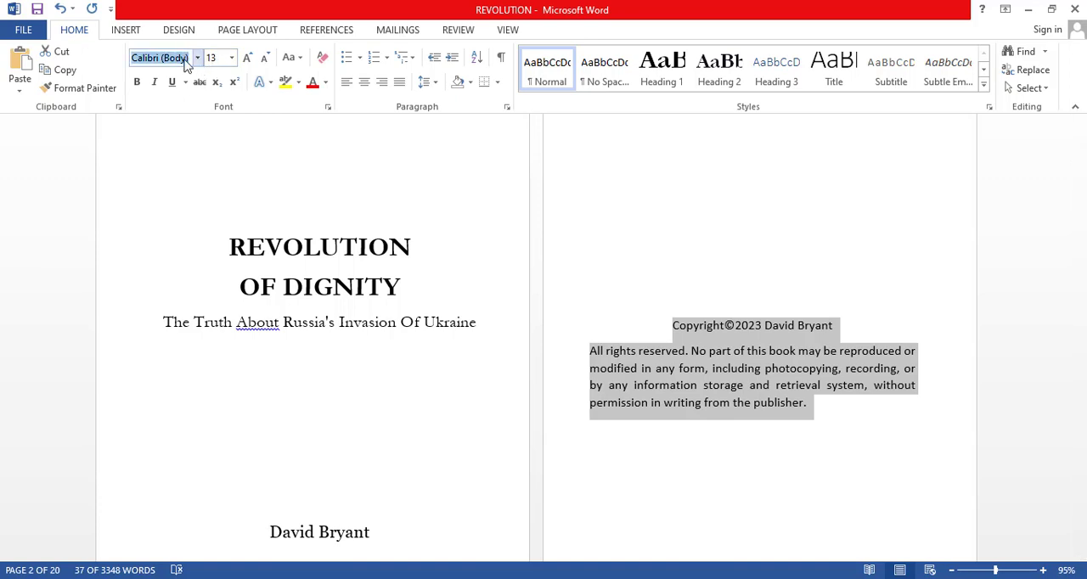
pyautogui.write('Georgia')
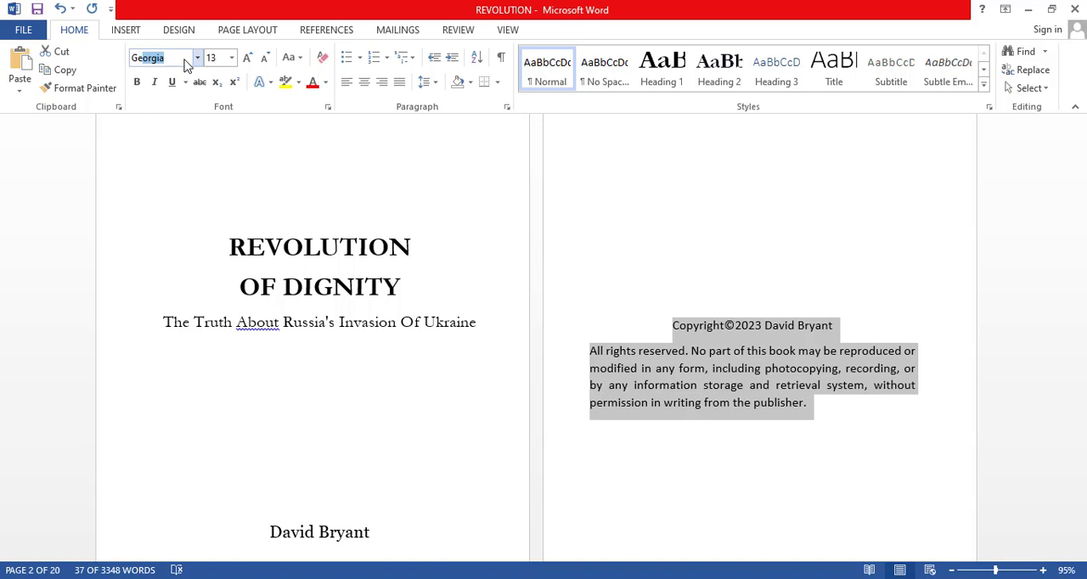
pyautogui.press('Return')
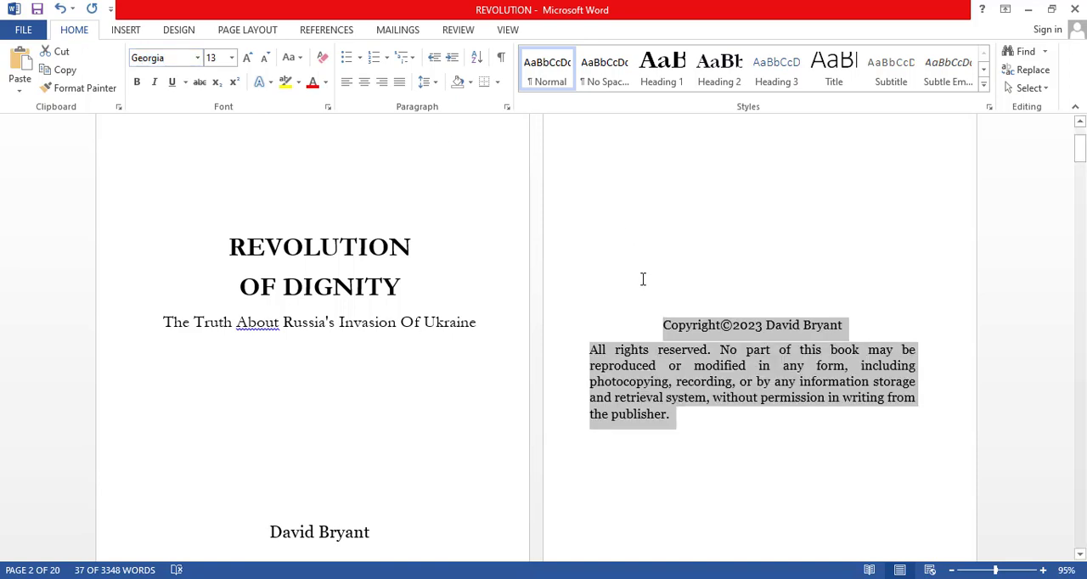
pyautogui.click(731, 333)
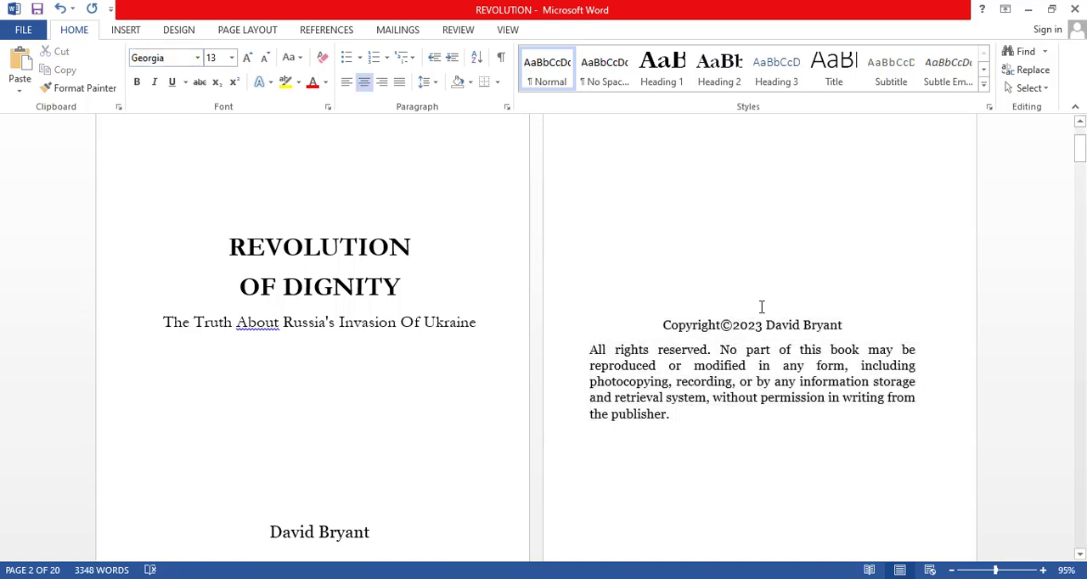
# Apply the Heading 1 style to the Introduction title on the page facing the table of contents.
pyautogui.scroll(-6, 722, 316)
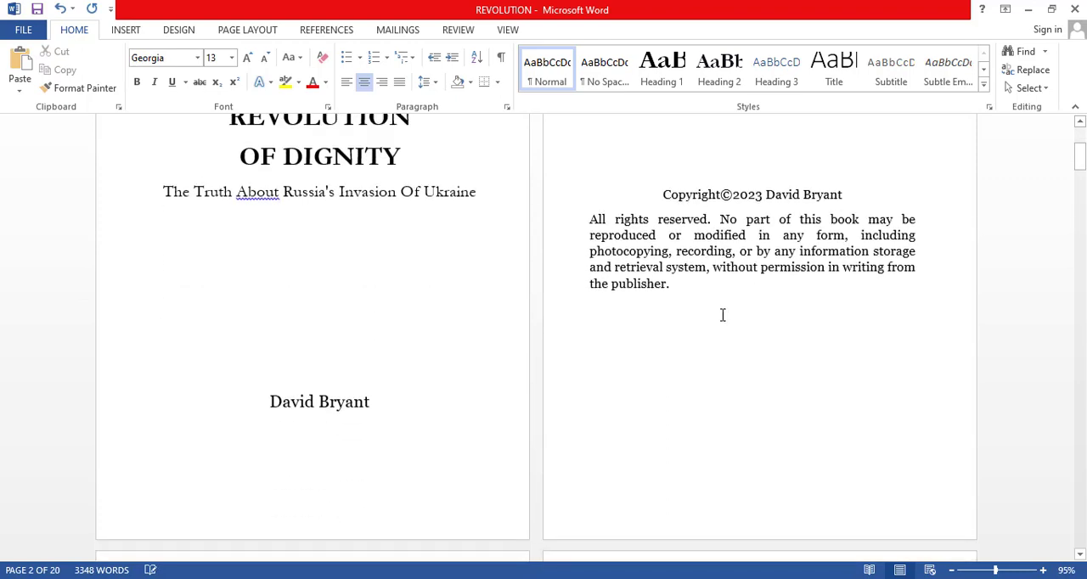
pyautogui.scroll(-3, 714, 306)
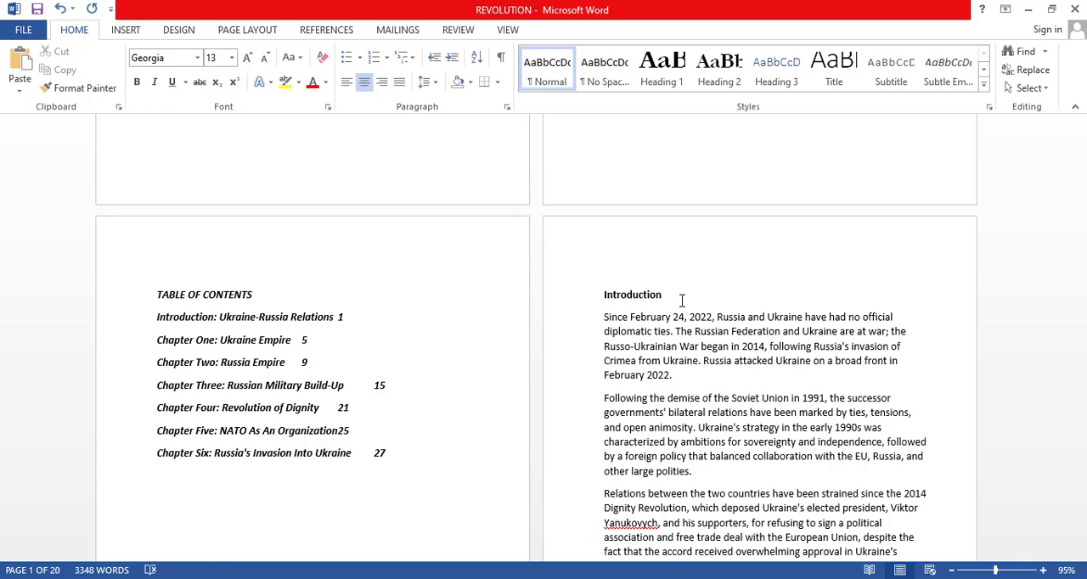
pyautogui.click(983, 87)
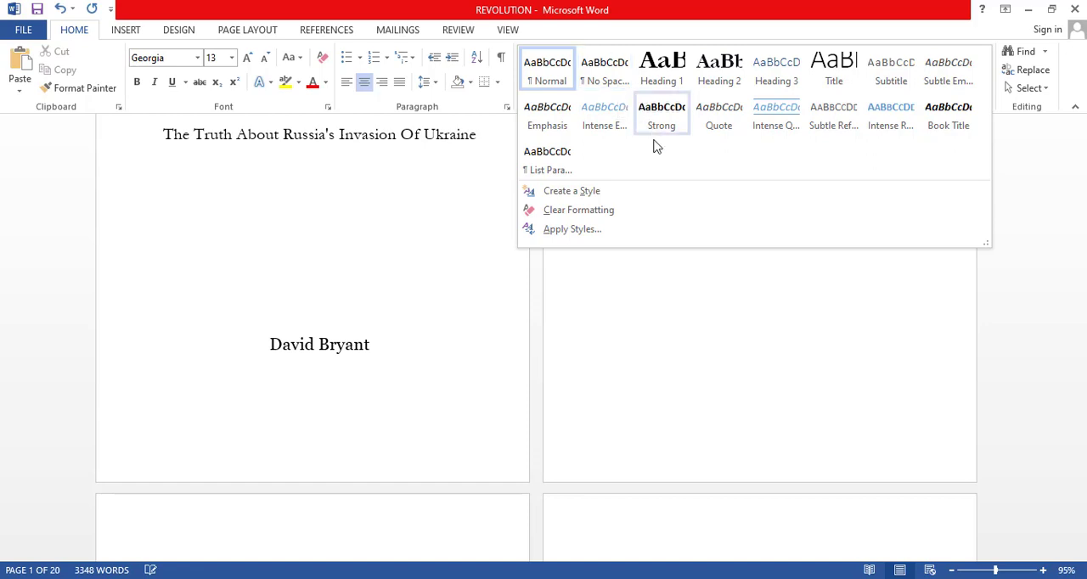
pyautogui.scroll(-3, 667, 376)
pyautogui.click(662, 350)
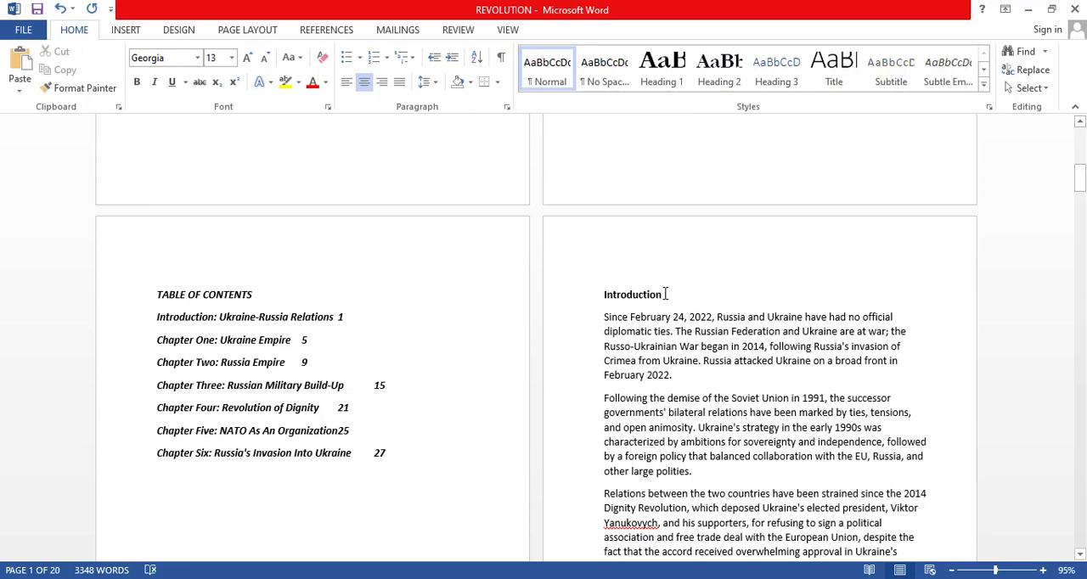
pyautogui.moveTo(666, 295); pyautogui.dragTo(601, 295)
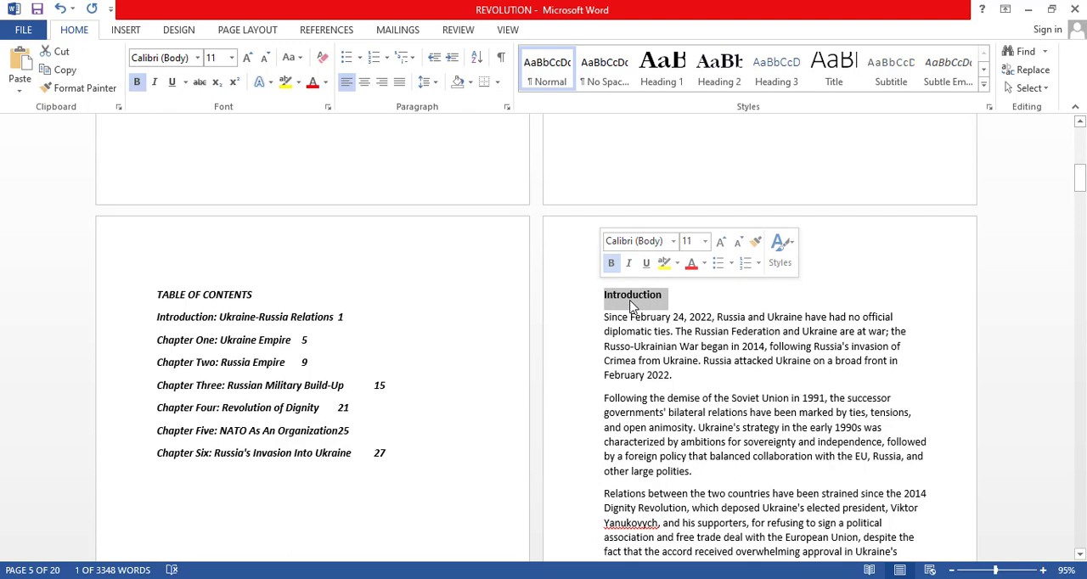
pyautogui.click(654, 75)
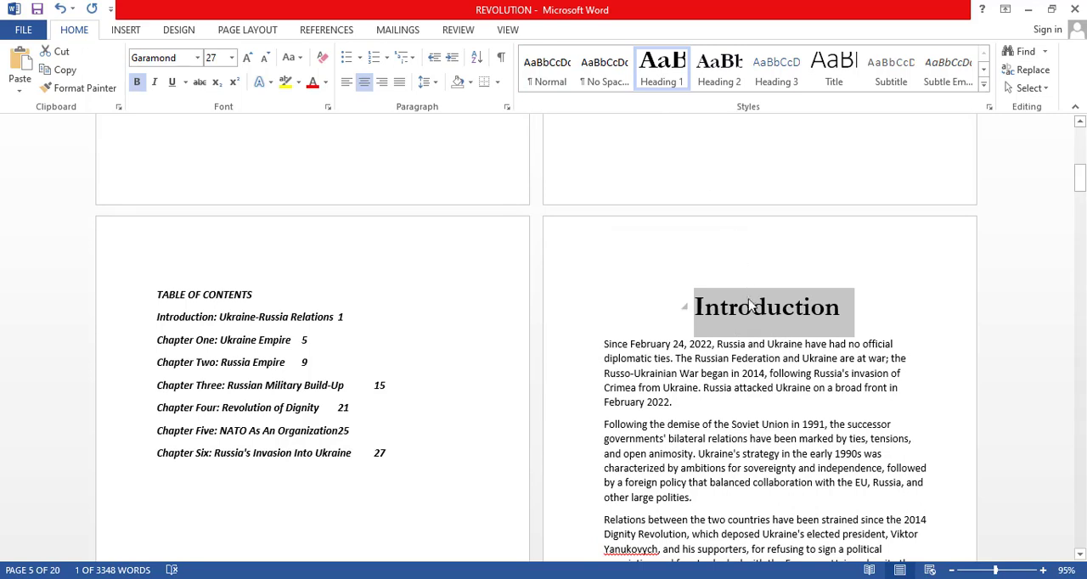
pyautogui.click(795, 315)
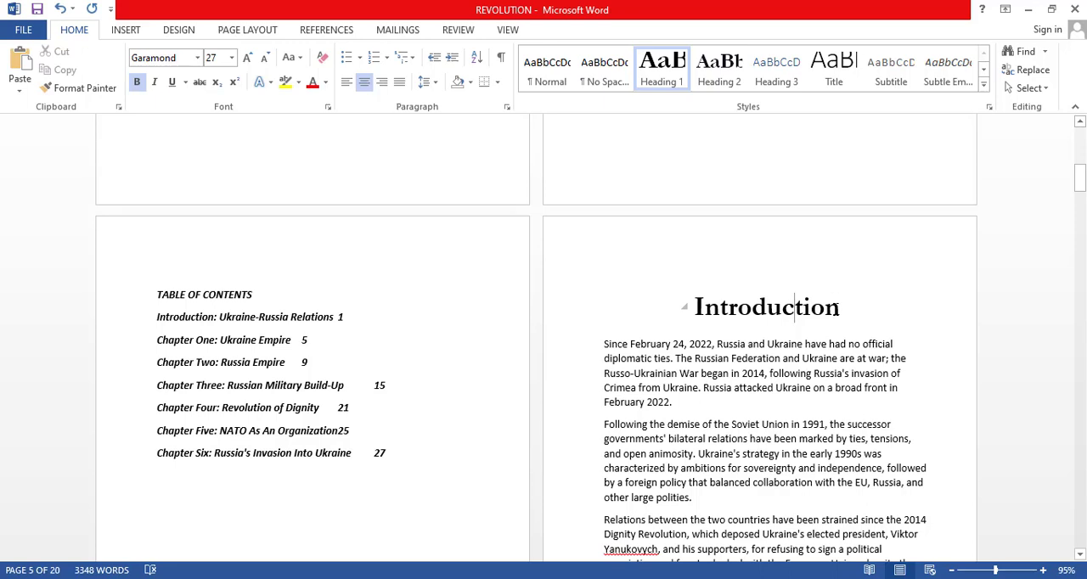
# Modify the Heading 1 style to use the Georgia font at 28 points.
pyautogui.click(843, 307)
pyautogui.moveTo(843, 308); pyautogui.dragTo(693, 306)
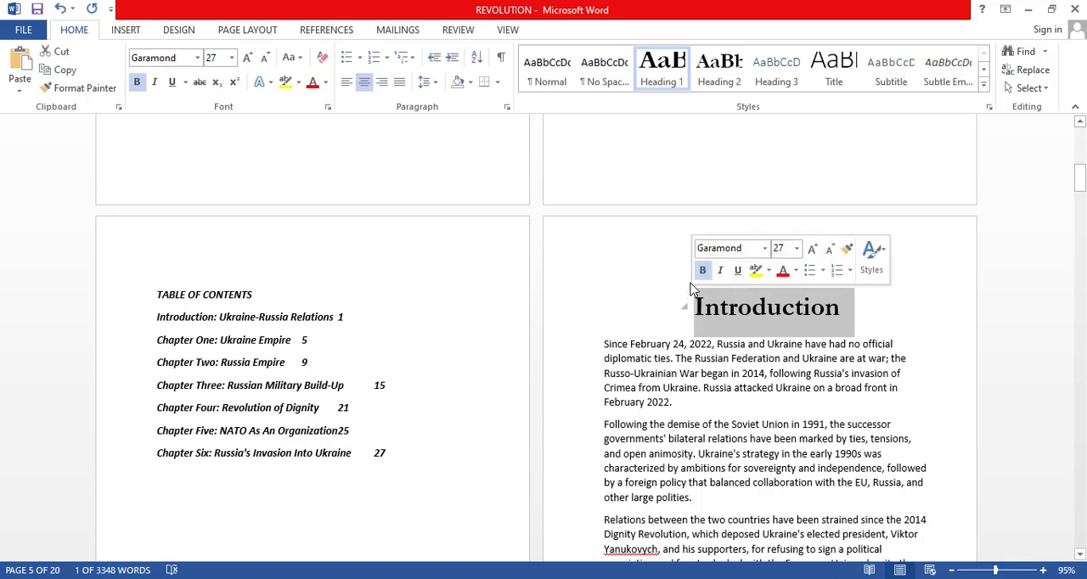
pyautogui.rightClick(661, 68)
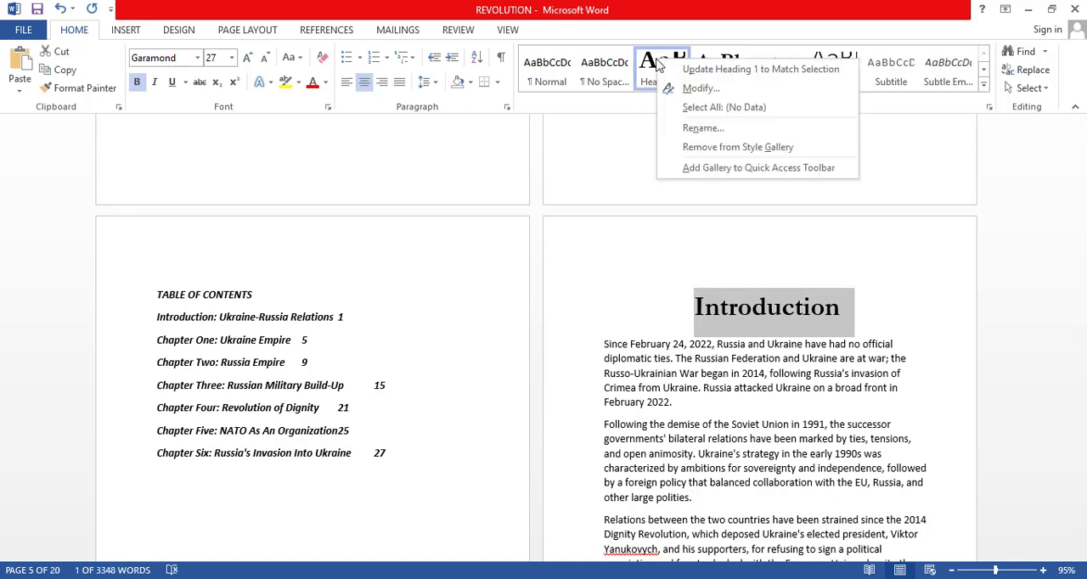
pyautogui.click(671, 88)
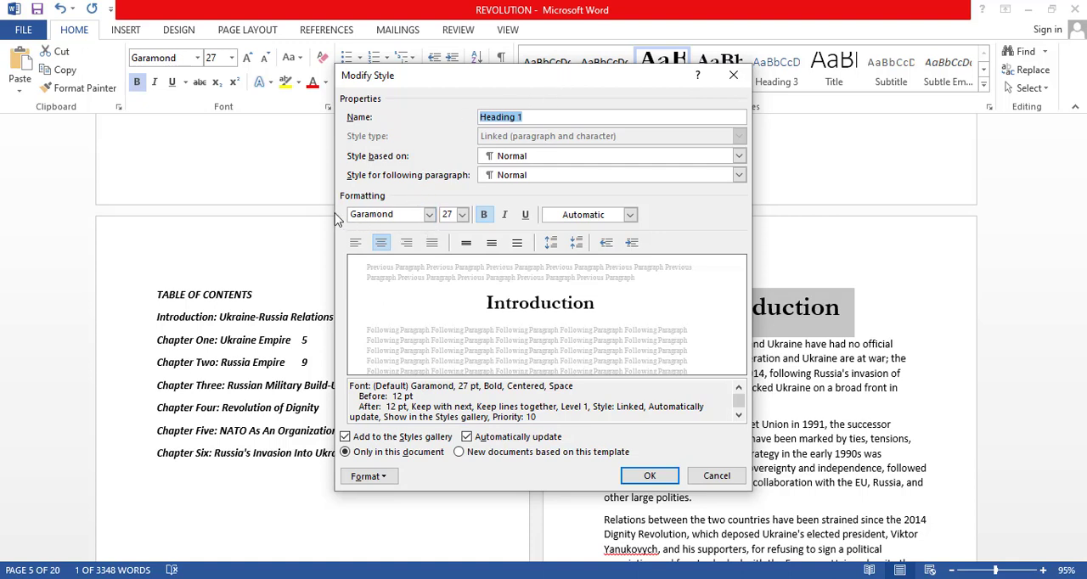
pyautogui.click(431, 217)
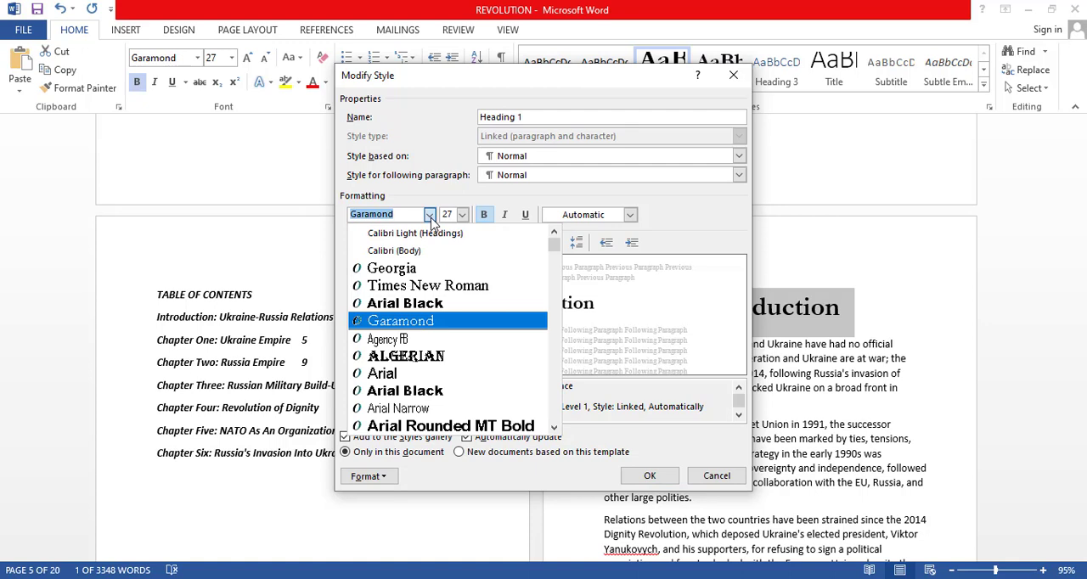
pyautogui.click(415, 271)
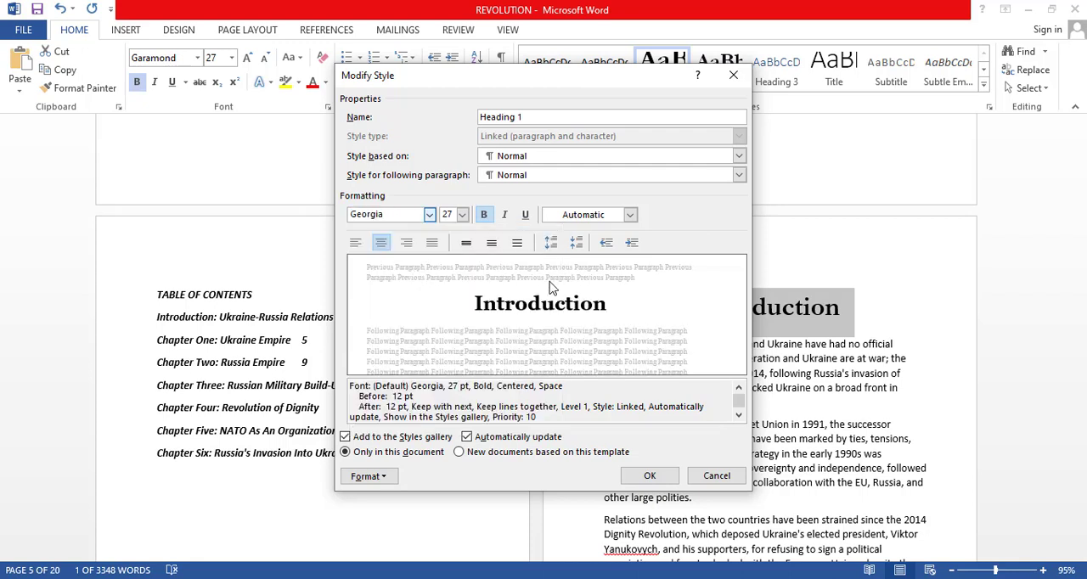
pyautogui.click(457, 214)
pyautogui.write('28')
# Try toggling bold, italic and underline in the Heading 1 style definition.
pyautogui.click(485, 216)
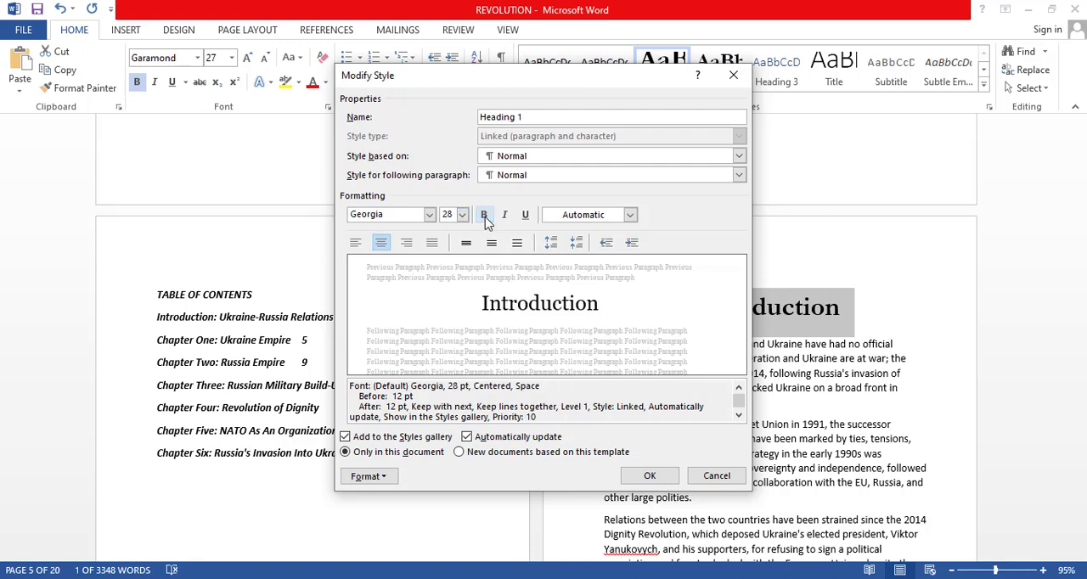
pyautogui.click(484, 216)
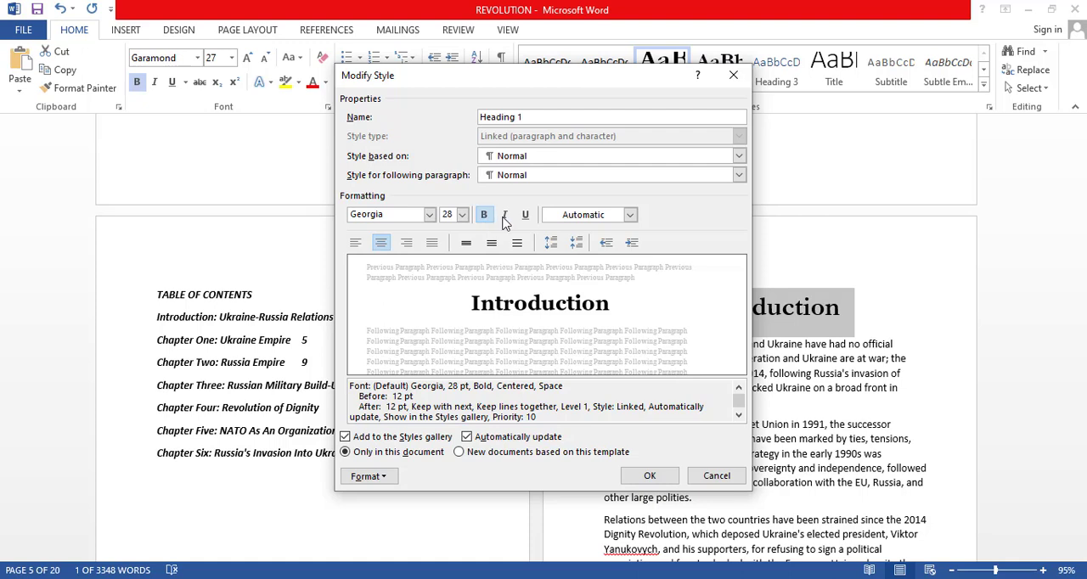
pyautogui.click(505, 216)
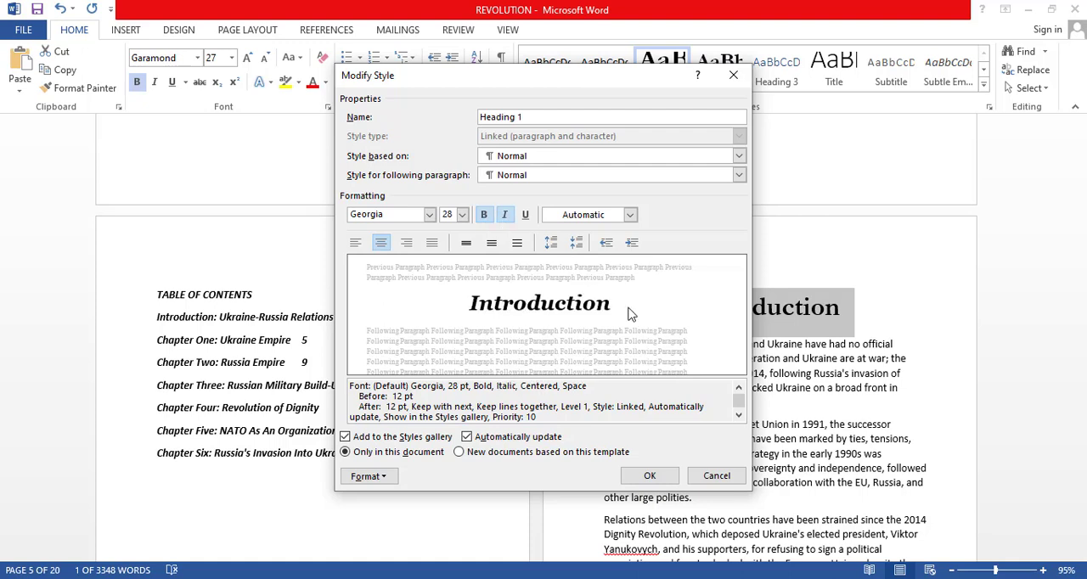
pyautogui.click(525, 215)
pyautogui.click(525, 216)
pyautogui.click(504, 216)
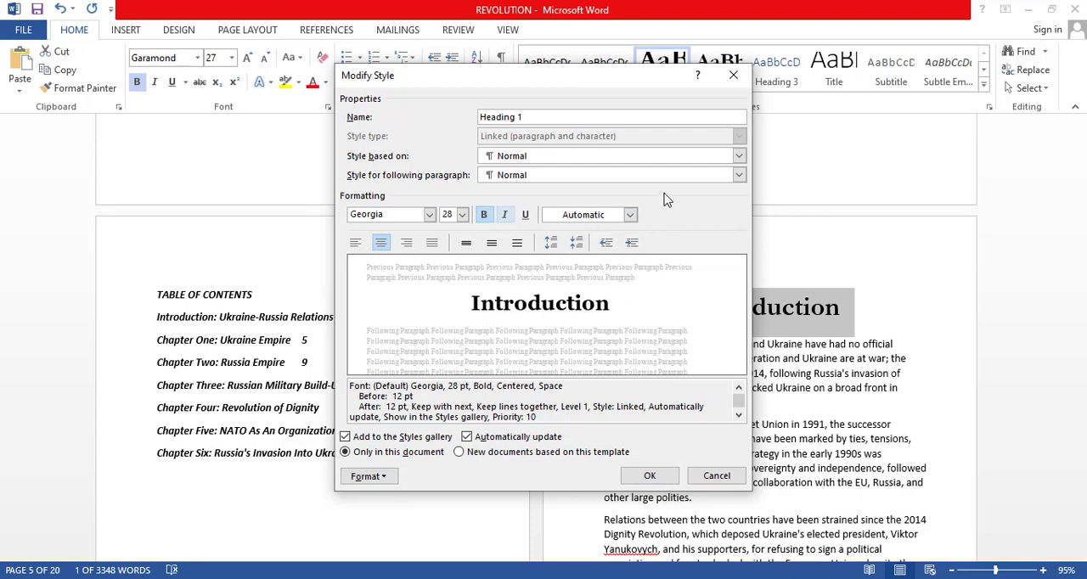
pyautogui.click(505, 216)
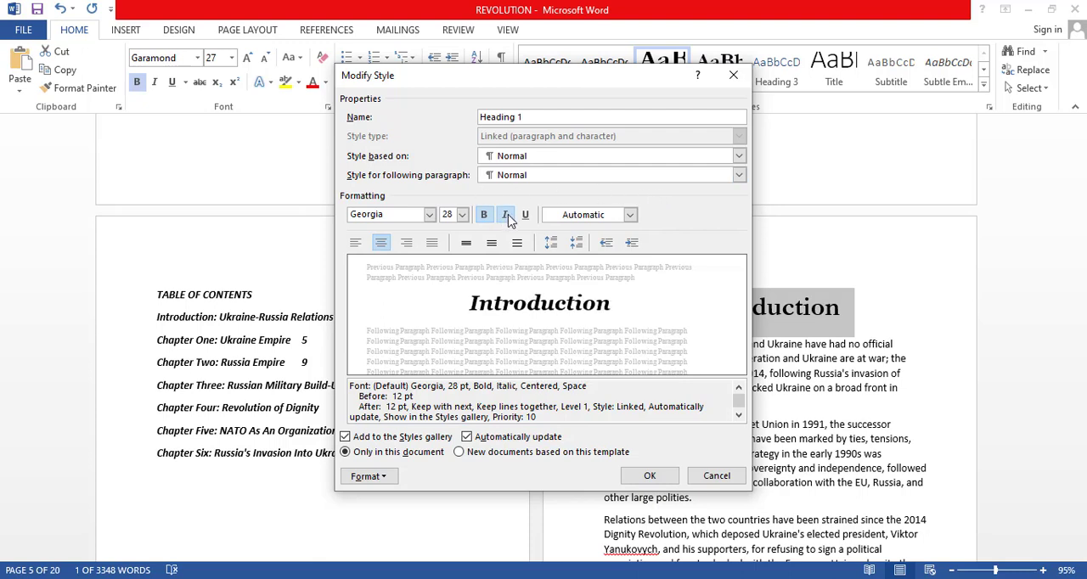
pyautogui.click(506, 215)
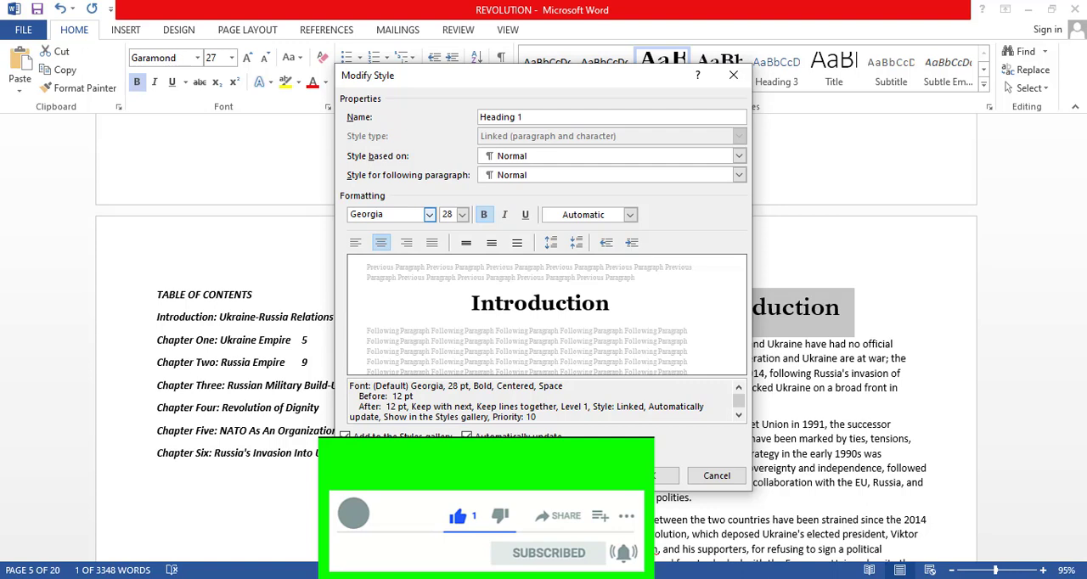
# Make the Heading 1 changes apply to new documents based on this template and save the modified style.
pyautogui.click(459, 453)
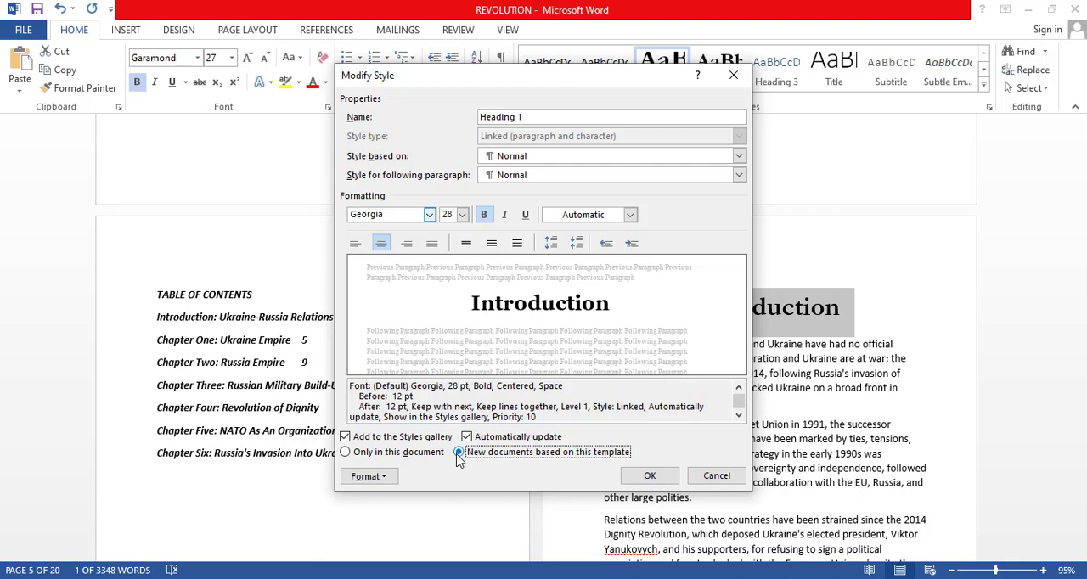
pyautogui.click(650, 477)
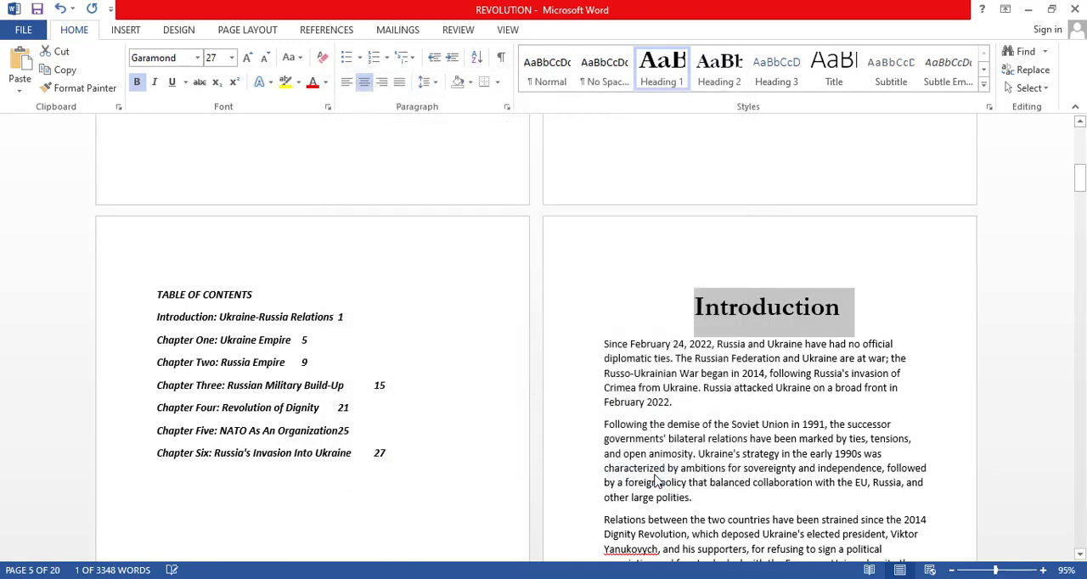
pyautogui.click(775, 345)
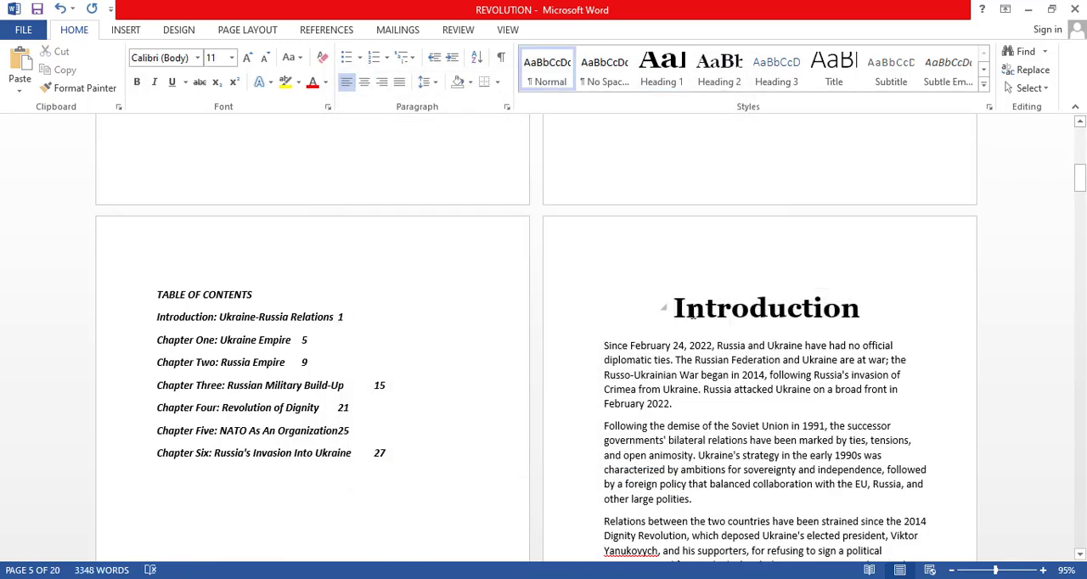
# Justify all body paragraphs of the Introduction, from its opening sentence to the end of the section.
pyautogui.click(608, 345)
pyautogui.moveTo(608, 346); pyautogui.dragTo(407, 186)
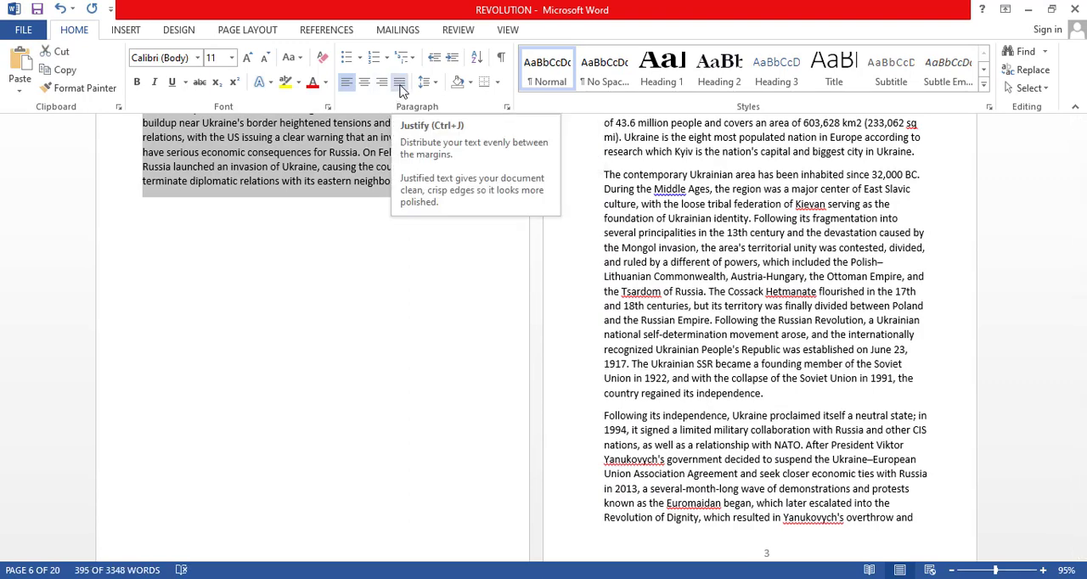
pyautogui.click(400, 82)
pyautogui.scroll(2, 459, 143)
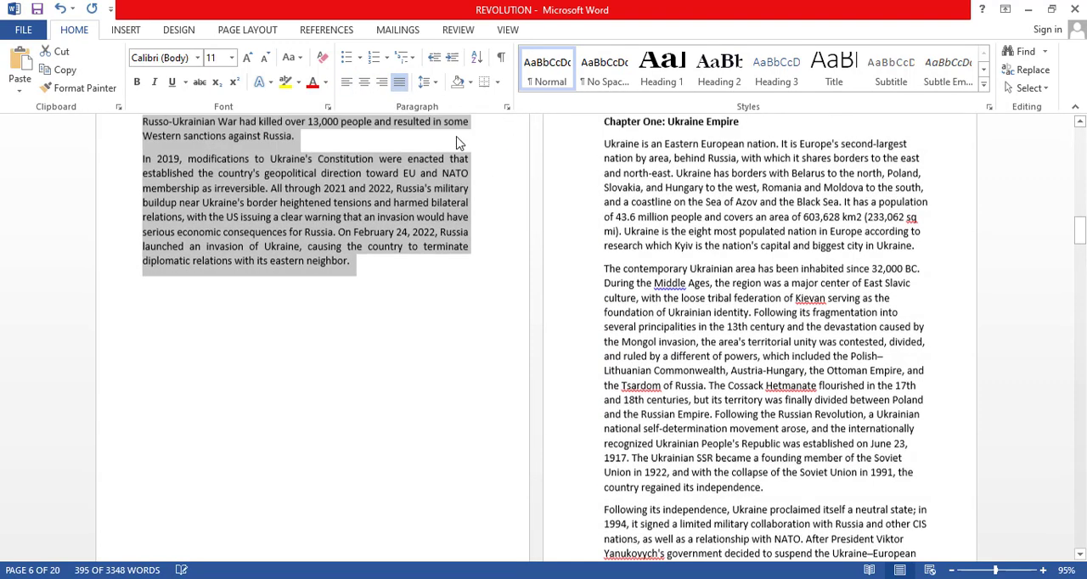
pyautogui.scroll(4, 459, 142)
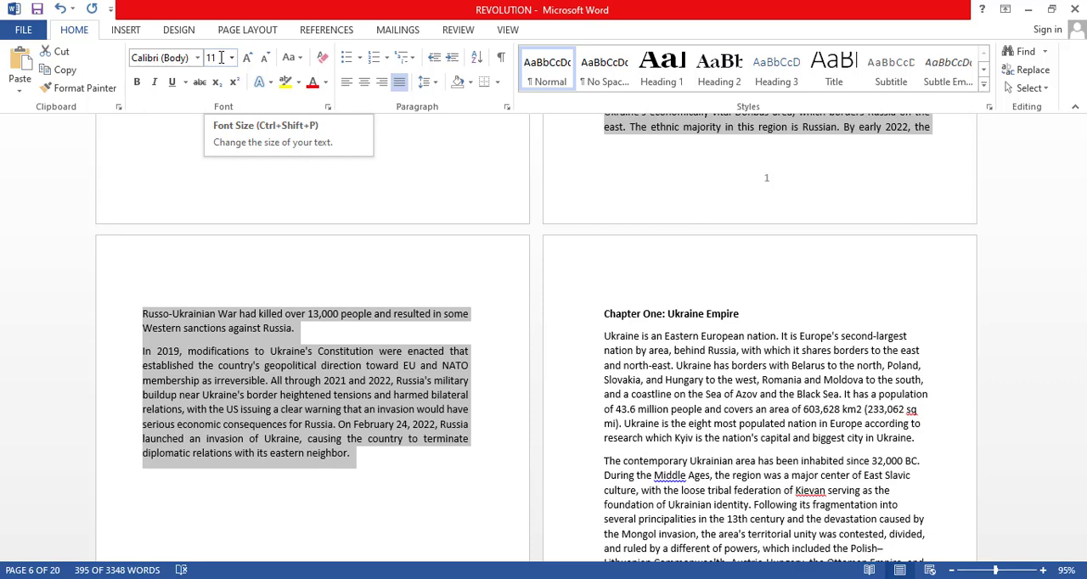
pyautogui.press('Delete')
pyautogui.write('14')
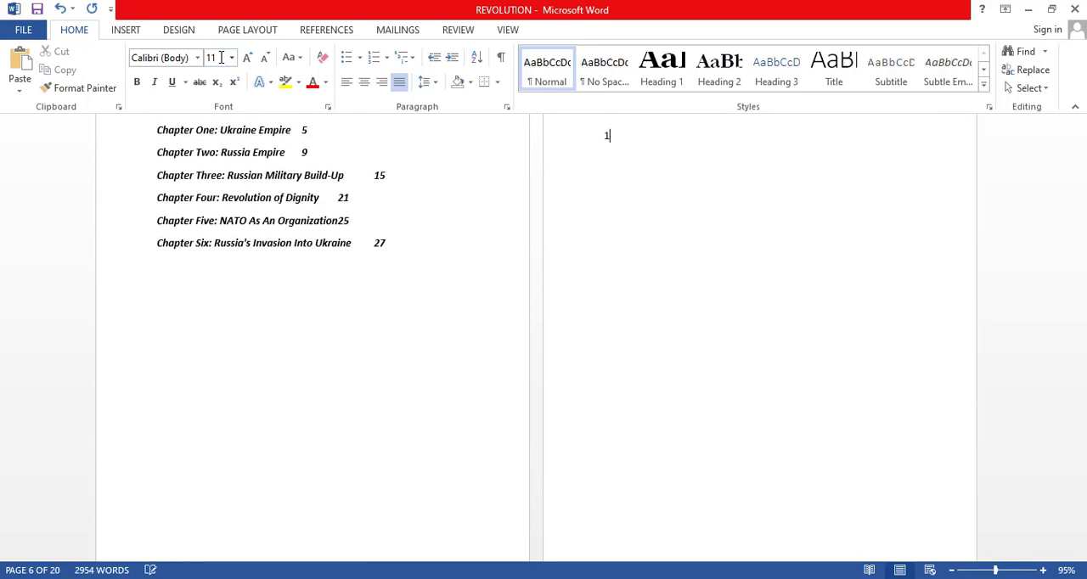
pyautogui.hotkey('ctrl', 'z')
pyautogui.hotkey('ctrl', 'z')
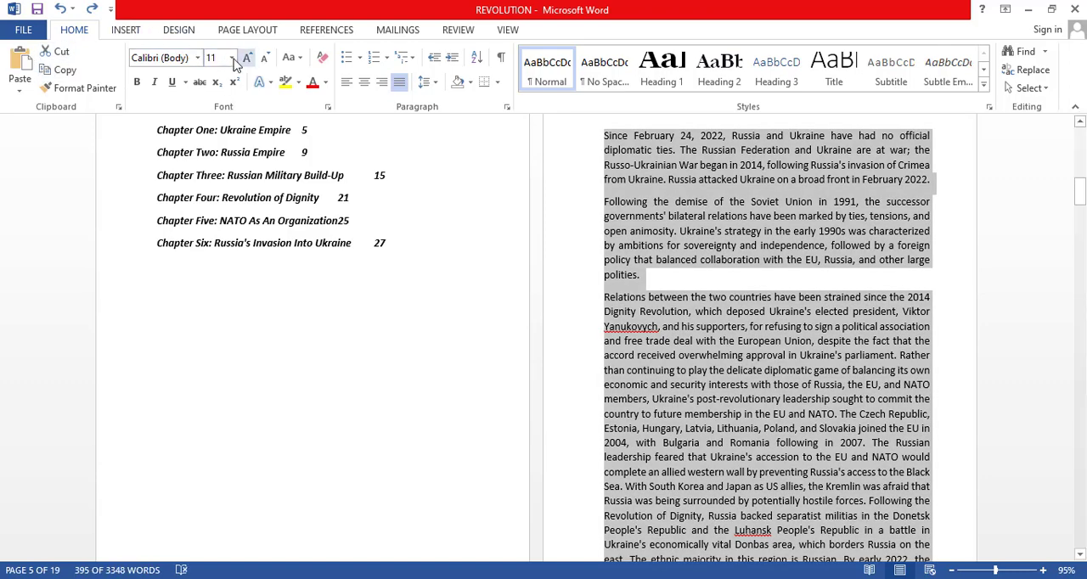
# Format the Introduction's selected body text as 14-point Times New Roman with 1.15 line spacing.
pyautogui.click(231, 57)
pyautogui.click(213, 151)
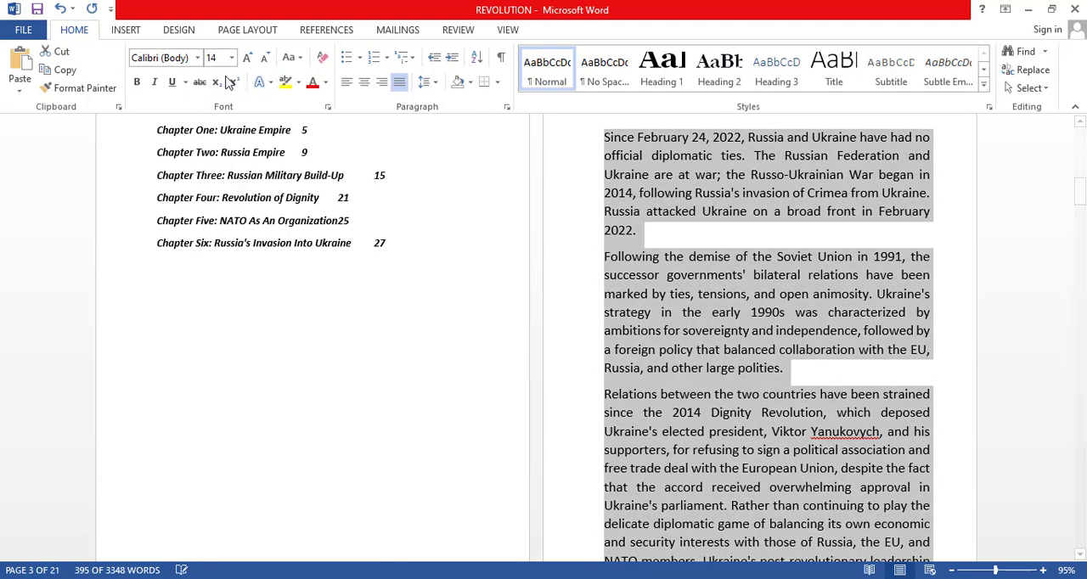
pyautogui.click(197, 58)
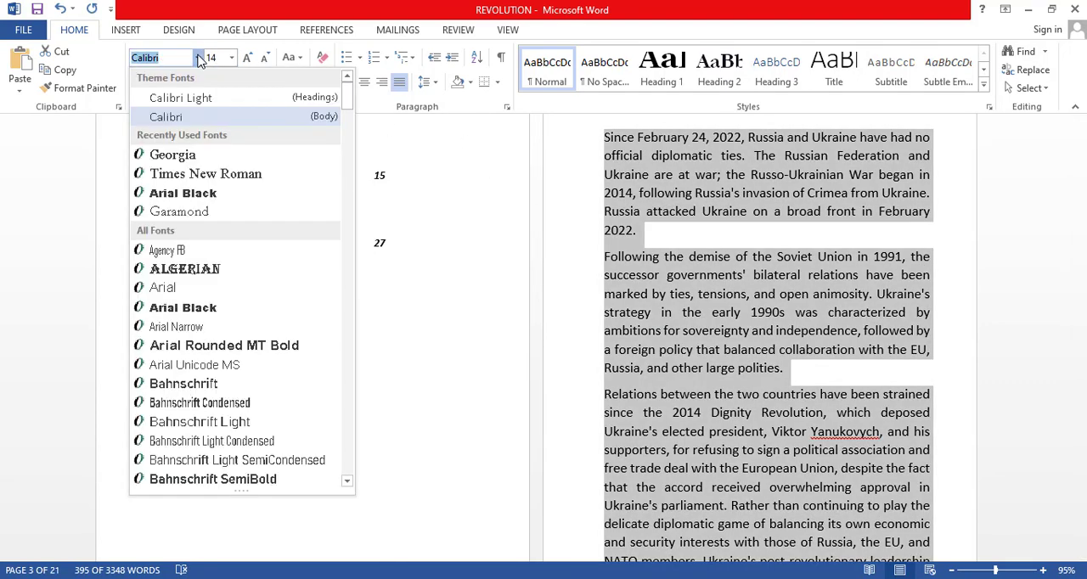
pyautogui.click(226, 175)
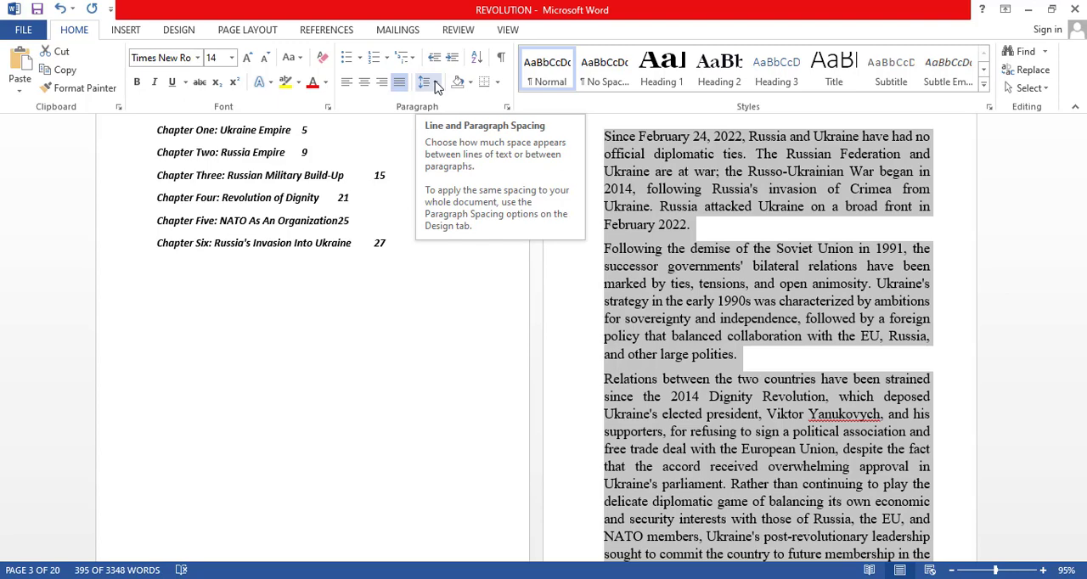
pyautogui.click(435, 86)
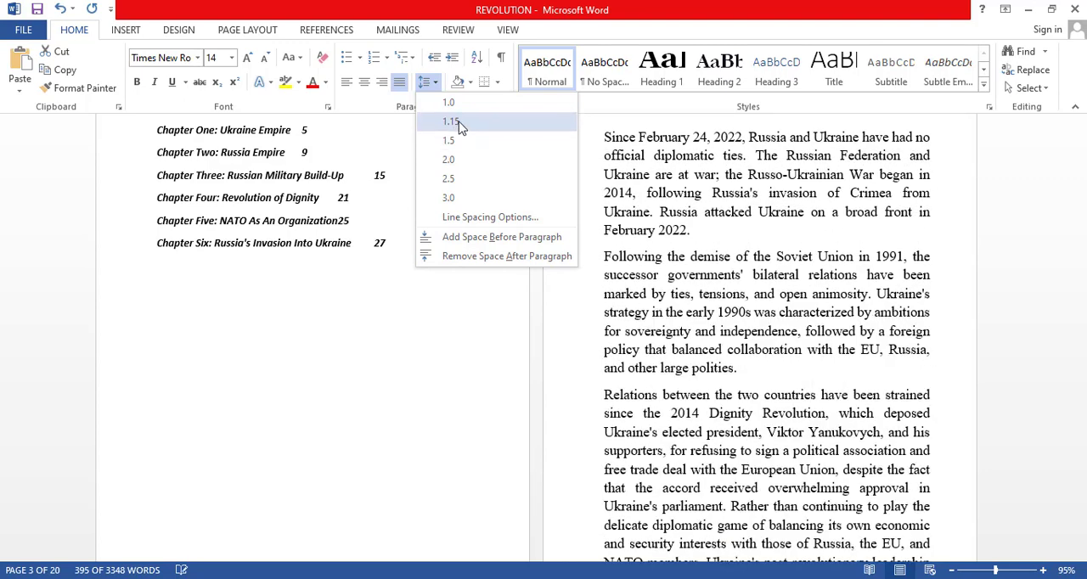
pyautogui.click(459, 124)
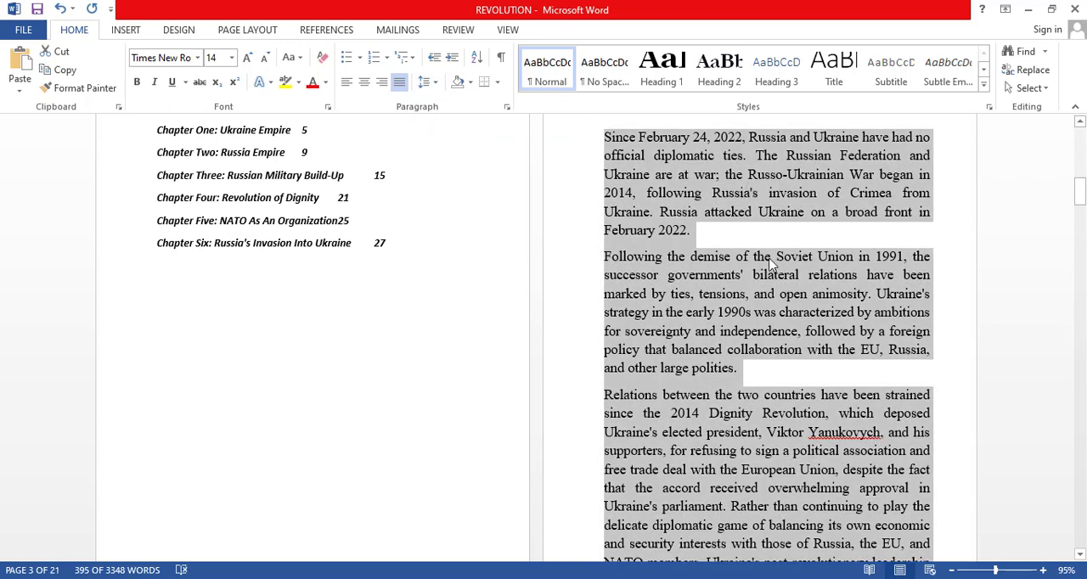
# Remove the break before the "Chapter One: Ukraine Empire" heading so it directly follows the Introduction's last paragraph.
pyautogui.scroll(3, 706, 216)
pyautogui.scroll(-10, 680, 283)
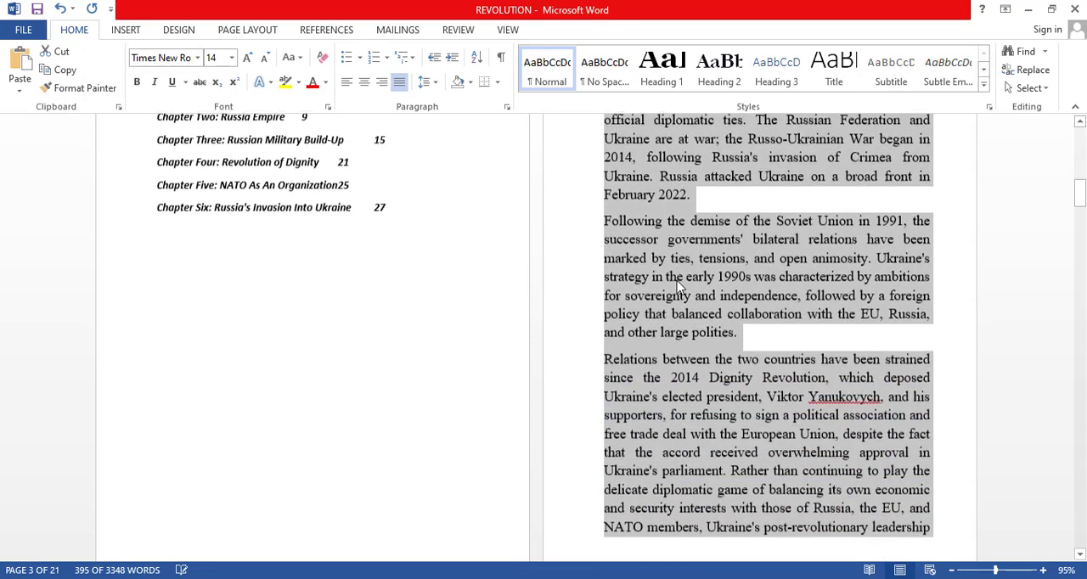
pyautogui.scroll(10, 640, 265)
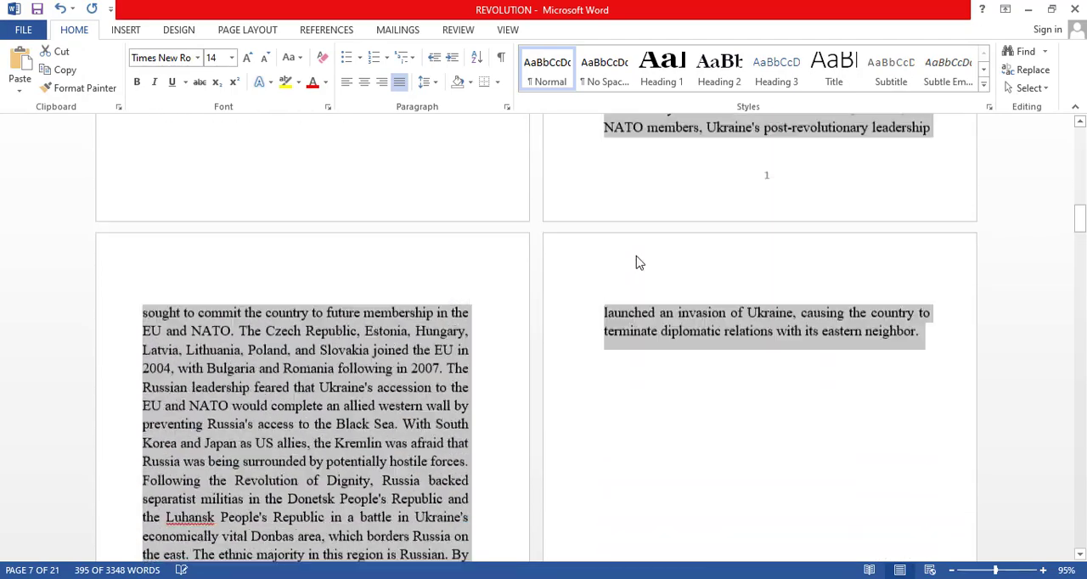
pyautogui.scroll(-10, 639, 259)
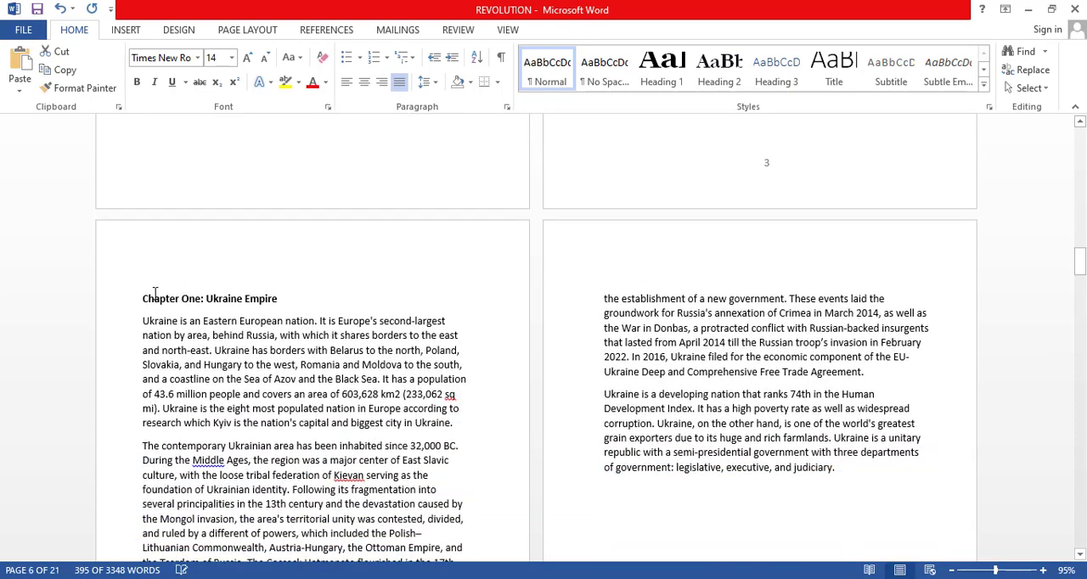
pyautogui.click(142, 296)
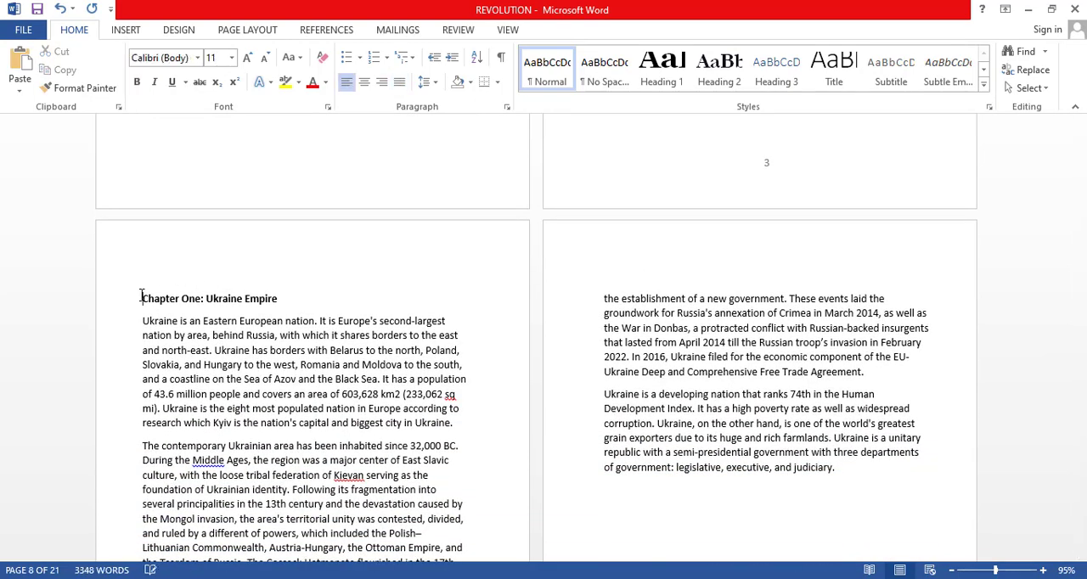
pyautogui.hotkey('ctrl', 'v')
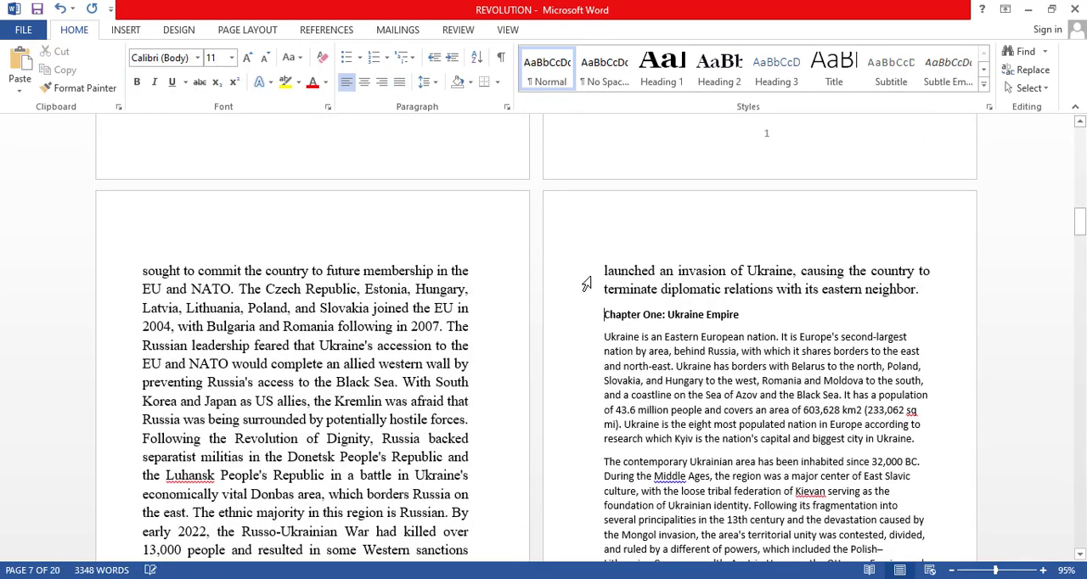
# Insert a Next Page section break and an additional page break before the "Chapter One: Ukraine Empire" heading.
pyautogui.scroll(-1, 600, 280)
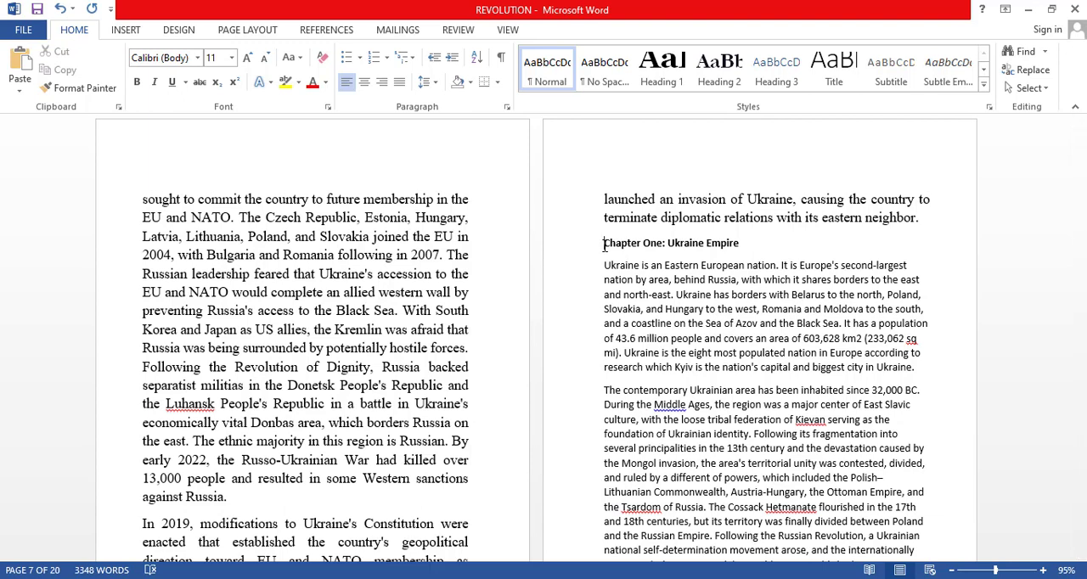
pyautogui.click(176, 31)
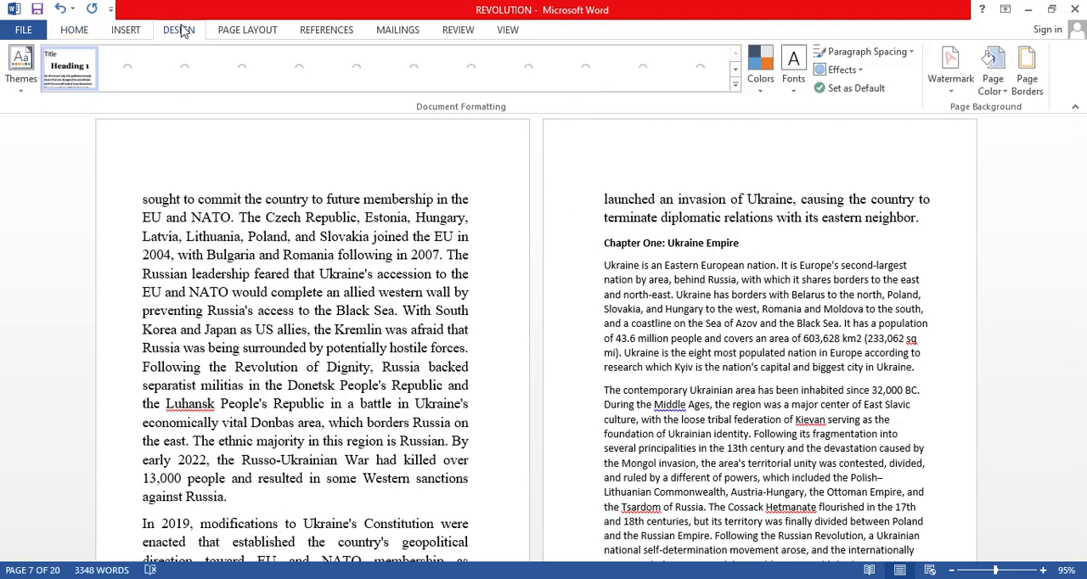
pyautogui.click(127, 31)
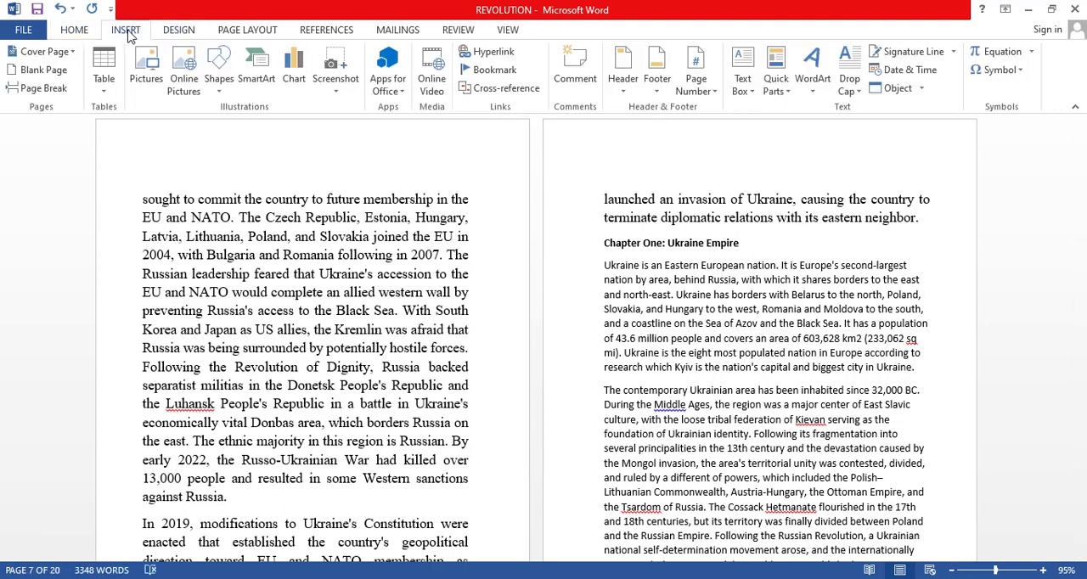
pyautogui.click(249, 33)
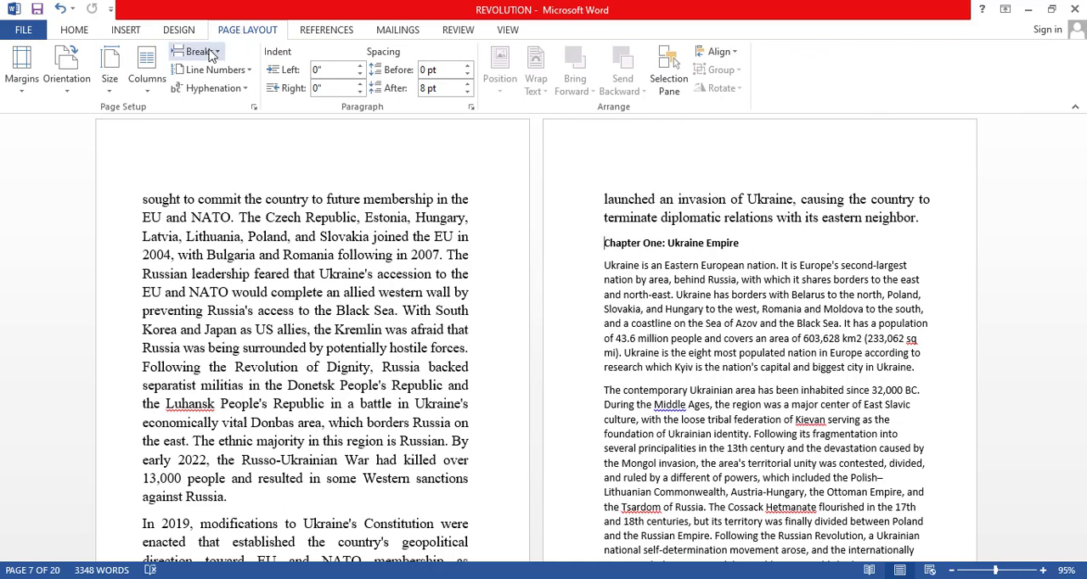
pyautogui.click(208, 51)
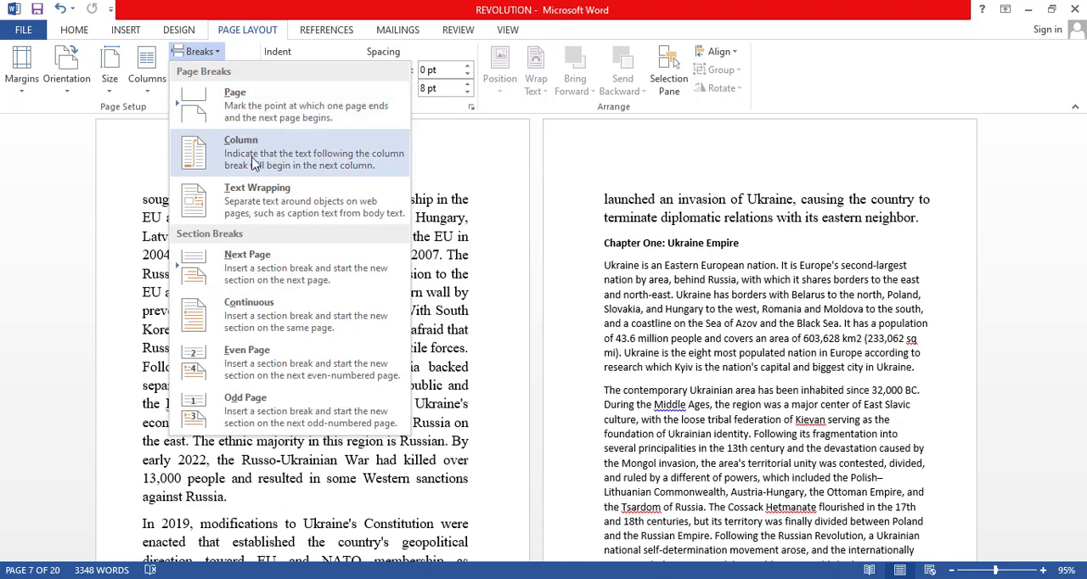
pyautogui.click(266, 267)
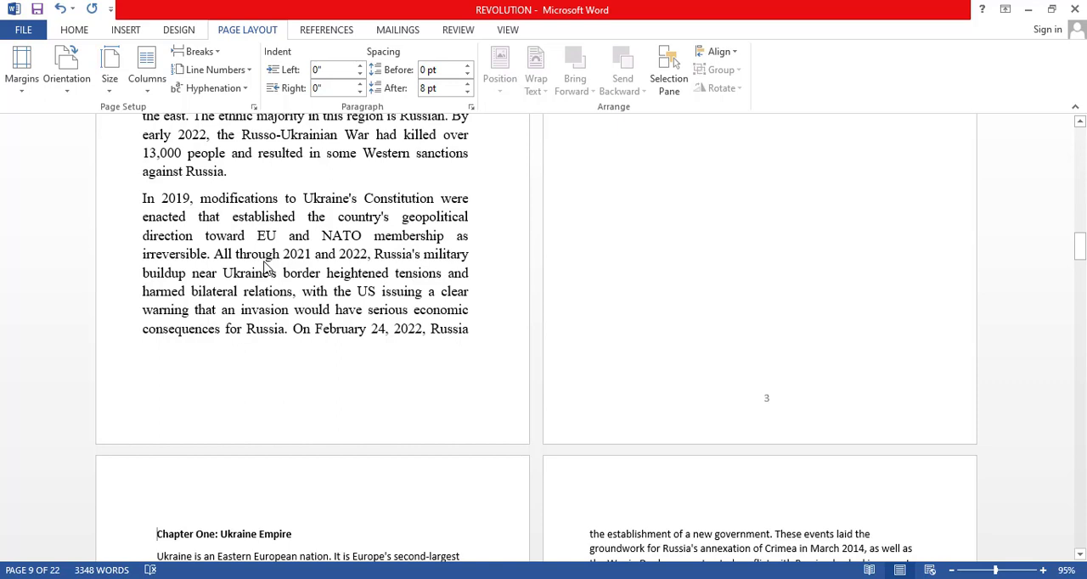
pyautogui.click(214, 56)
pyautogui.click(243, 112)
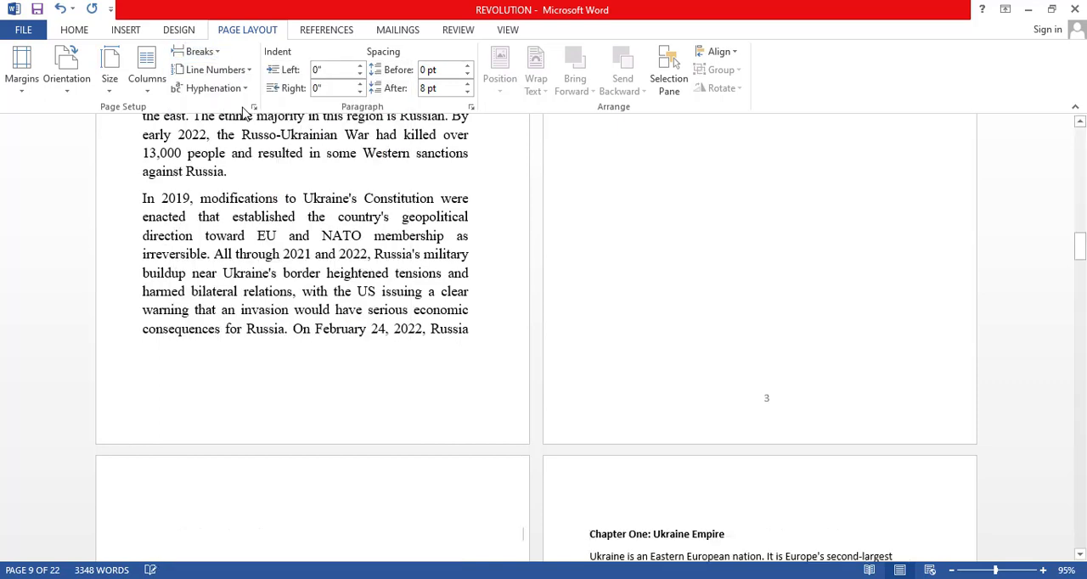
# Review the Introduction and table of contents pages in one-page and multiple-page views, and return the zoom to 95%.
pyautogui.scroll(7, 679, 243)
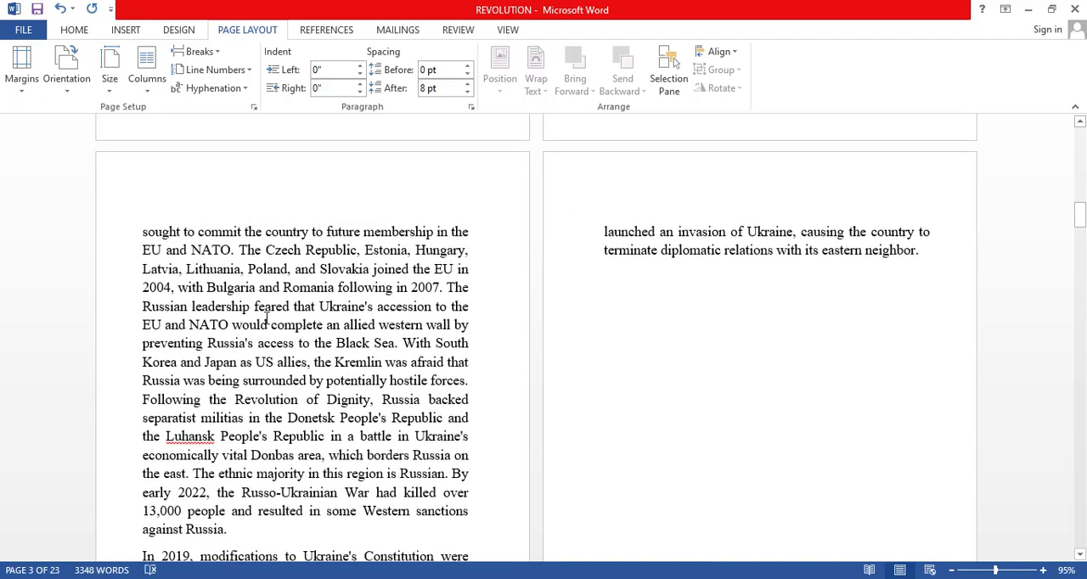
pyautogui.scroll(8, 673, 248)
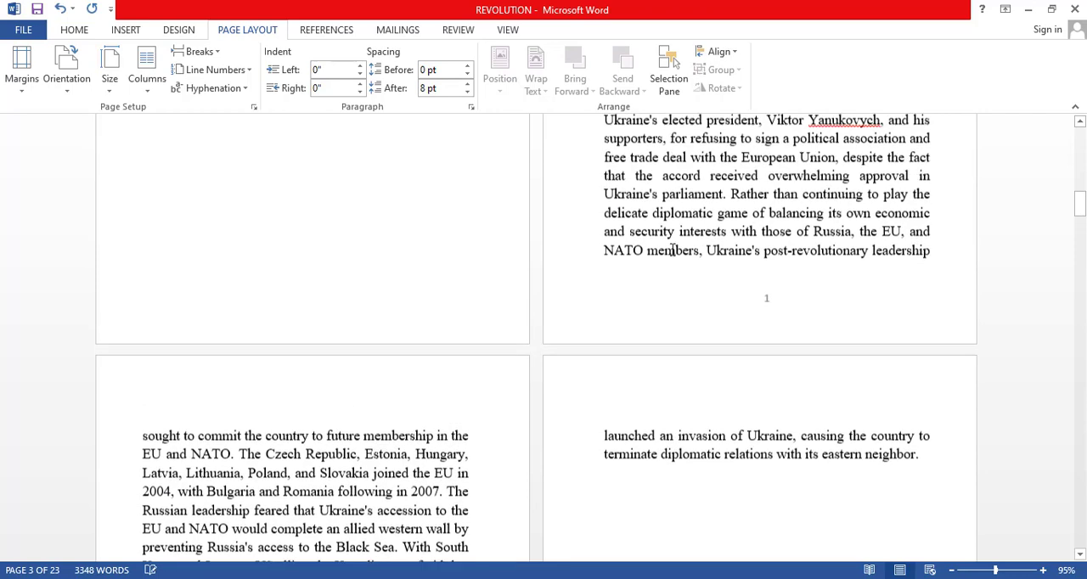
pyautogui.scroll(3, 662, 208)
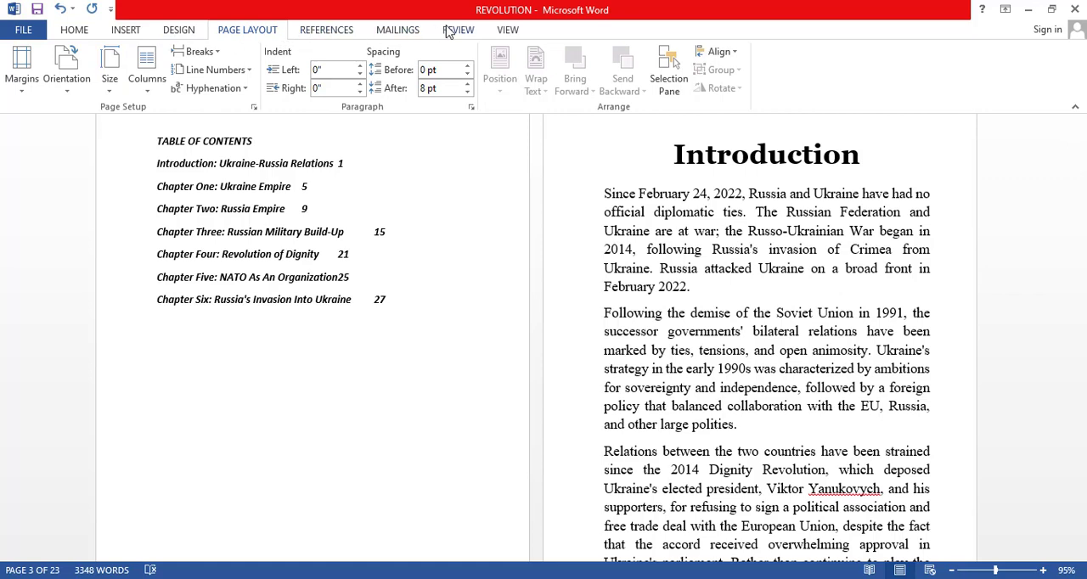
pyautogui.click(503, 32)
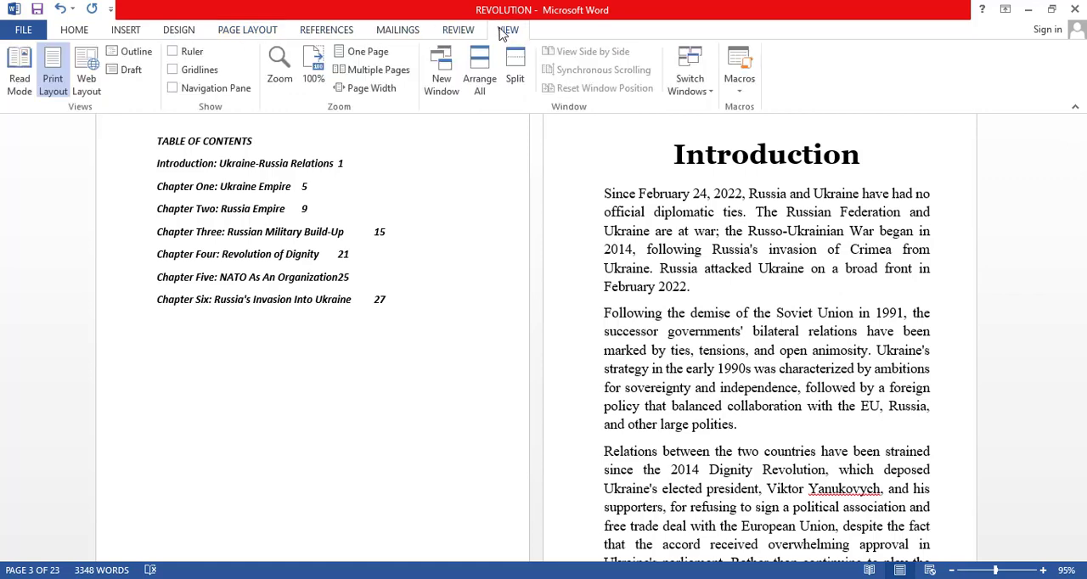
pyautogui.click(370, 54)
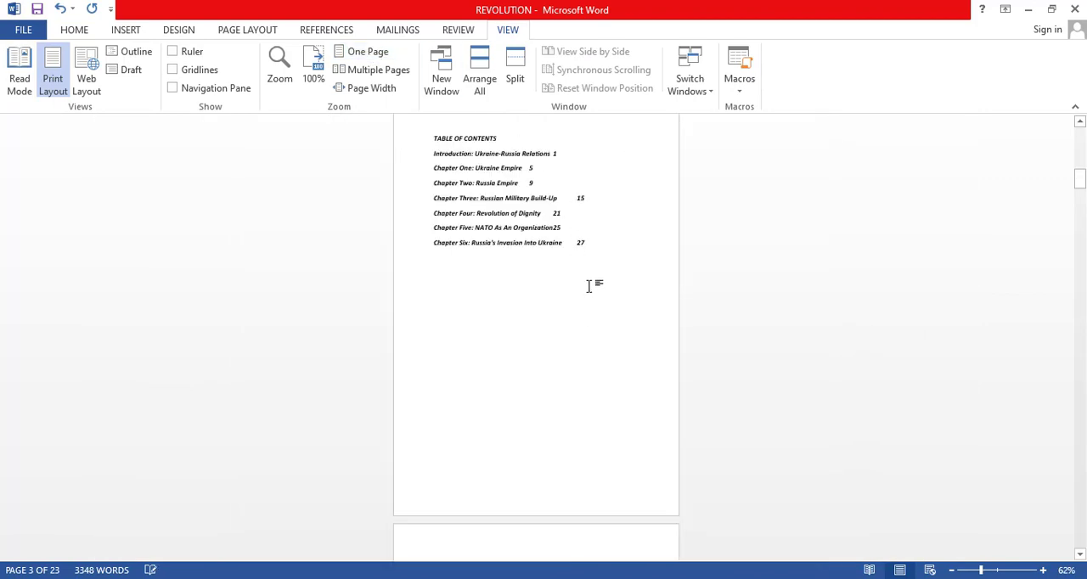
pyautogui.scroll(3, 589, 286)
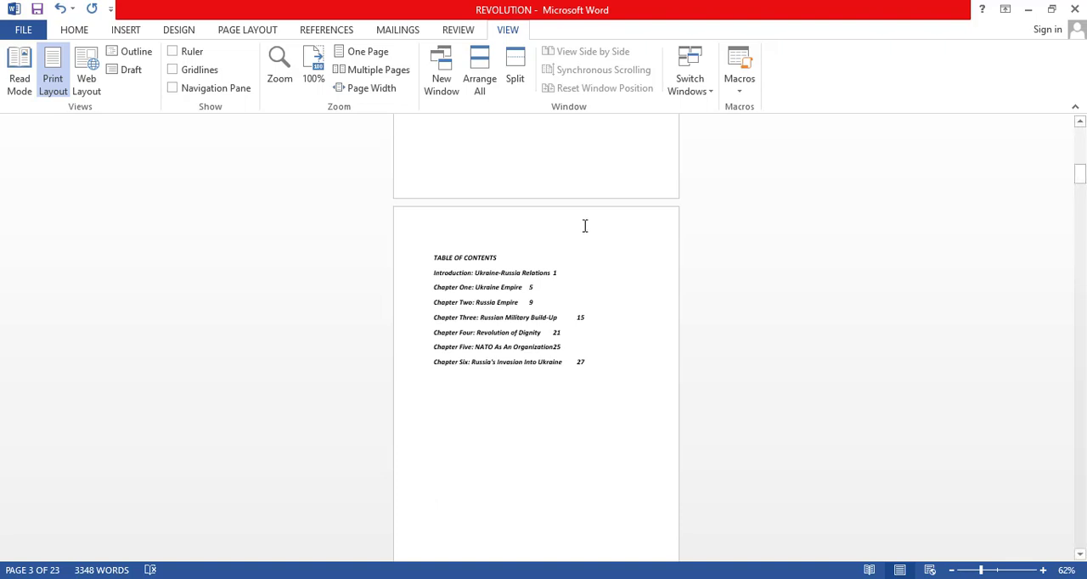
pyautogui.click(378, 73)
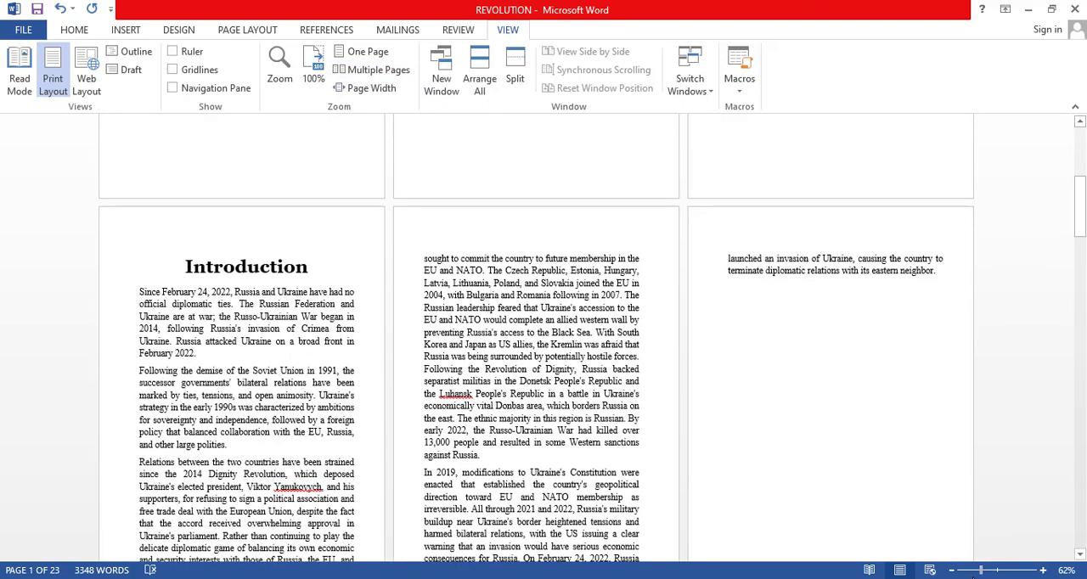
pyautogui.click(997, 572)
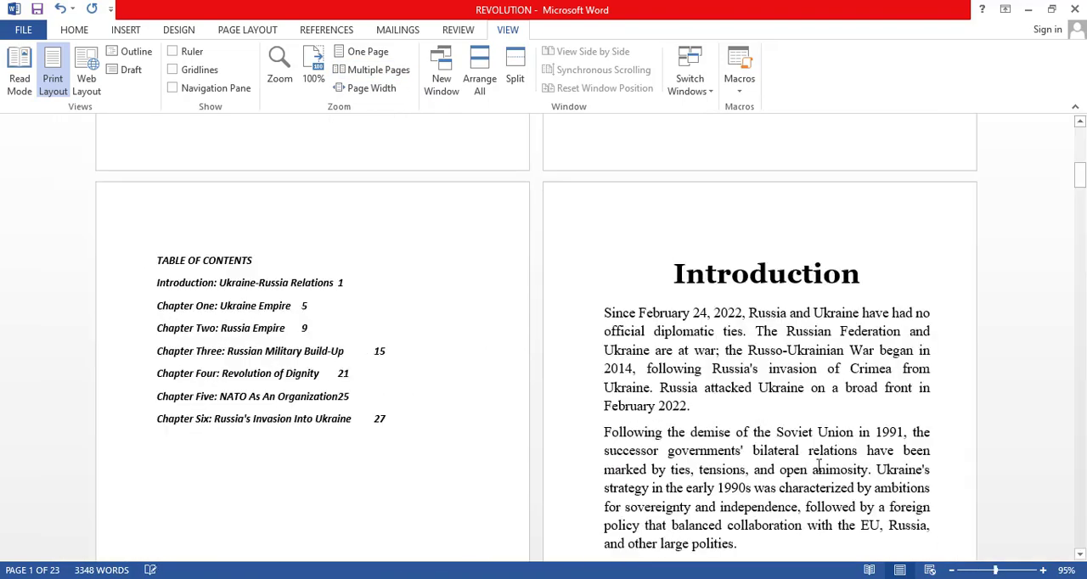
# Split the Chapter One heading into "Chapter One" and "Ukraine Empire" without the colon, and apply Heading 1 to "Chapter One".
pyautogui.scroll(-10, 690, 272)
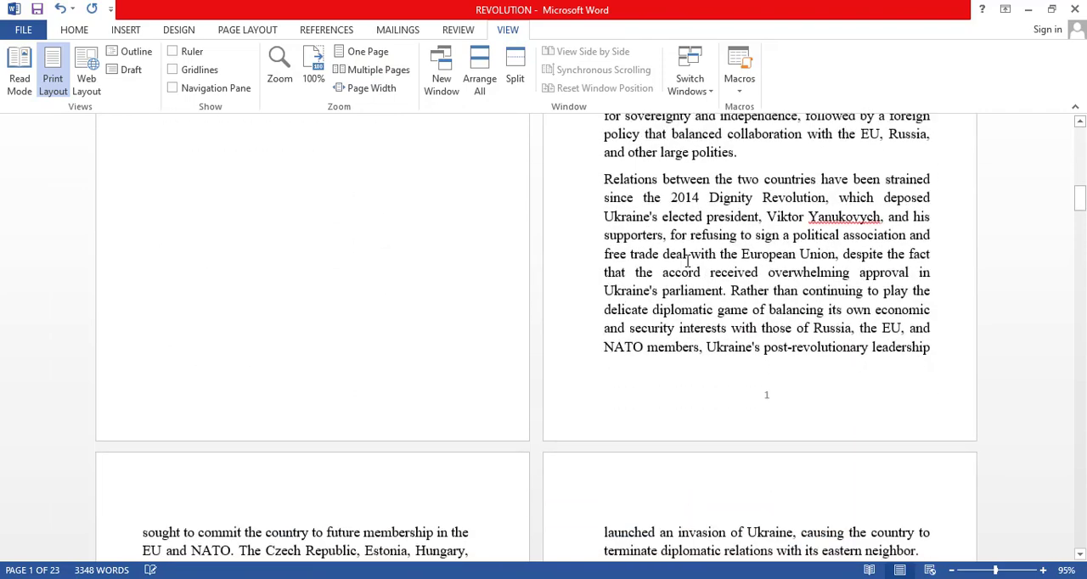
pyautogui.scroll(-10, 694, 274)
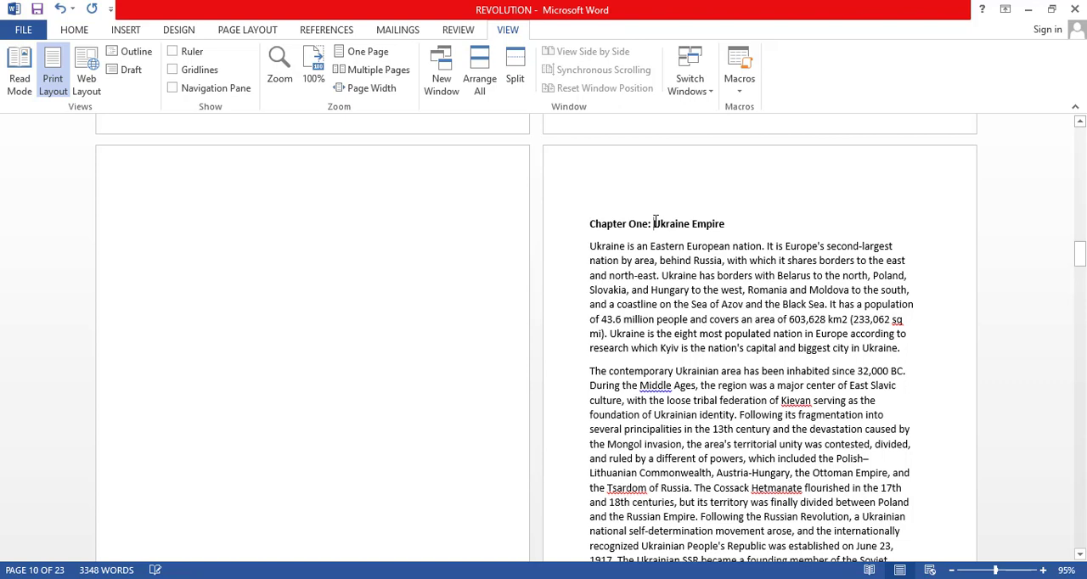
pyautogui.press('Return')
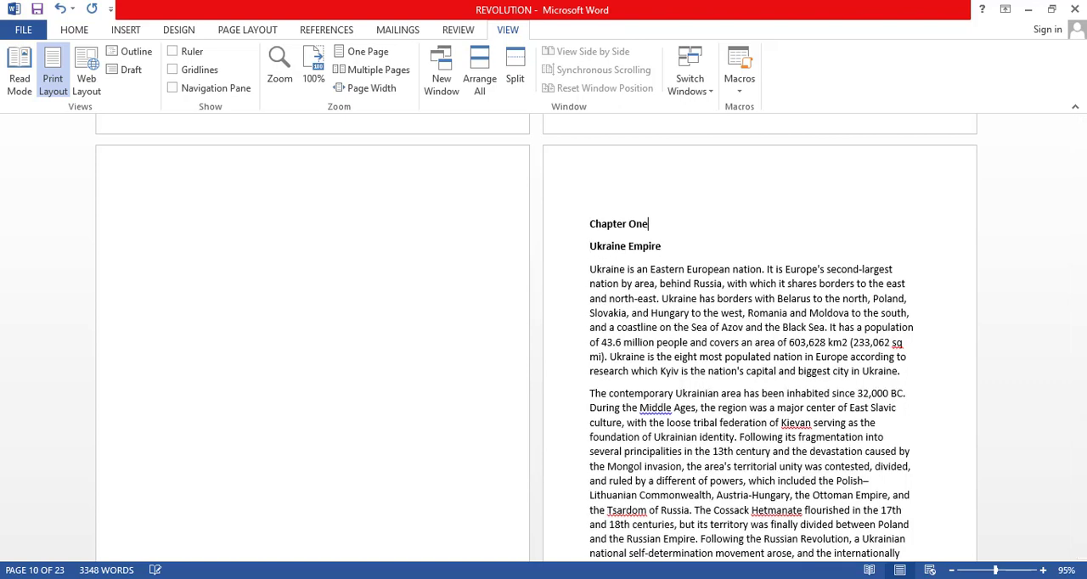
pyautogui.click(77, 31)
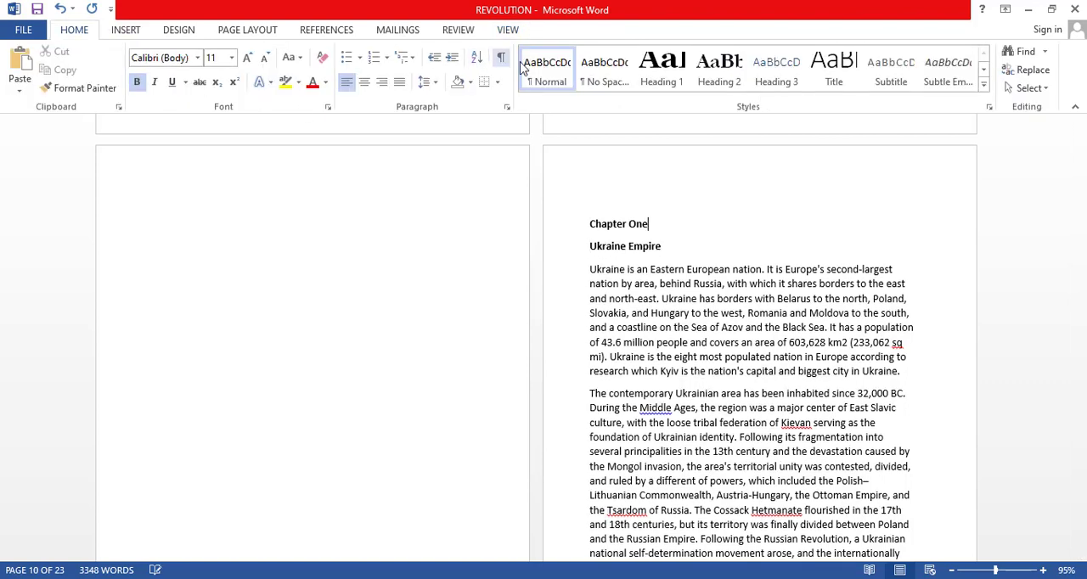
pyautogui.click(654, 74)
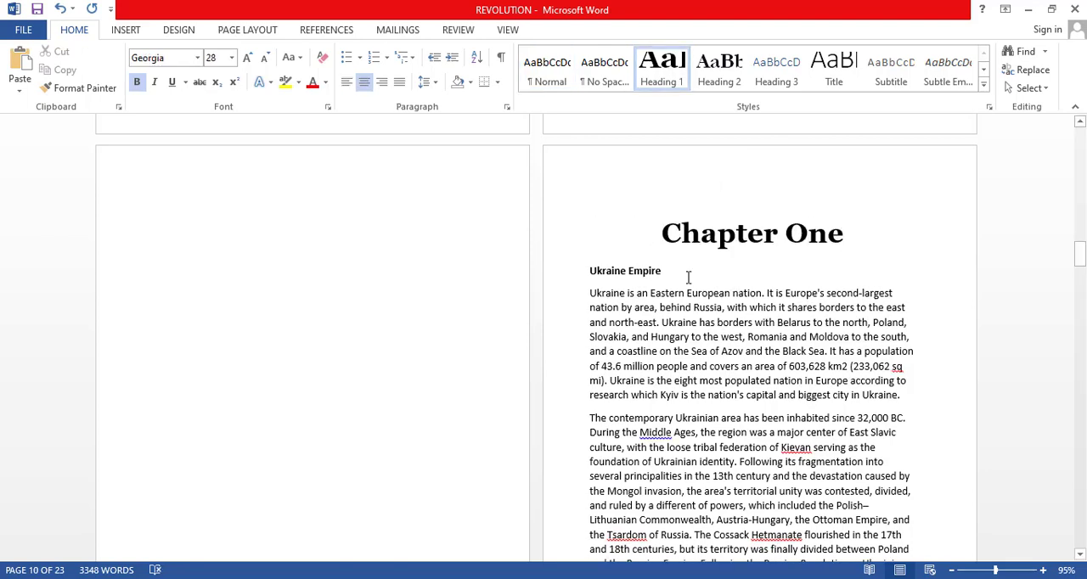
# Apply Heading 2 to "Ukraine Empire" and modify the Heading 2 style to use centered alignment.
pyautogui.moveTo(667, 273); pyautogui.dragTo(590, 273)
pyautogui.click(724, 74)
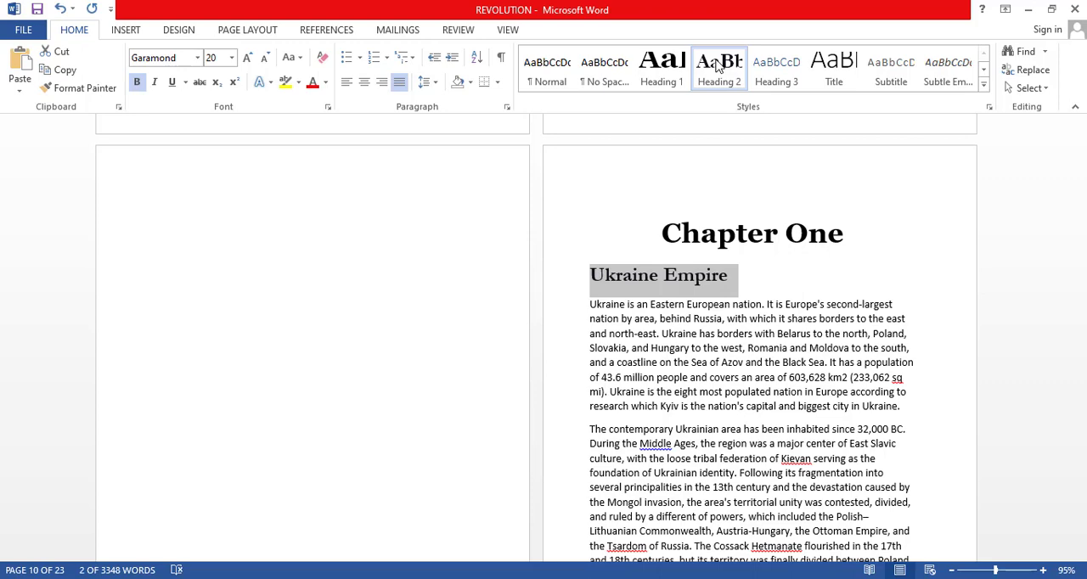
pyautogui.rightClick(719, 57)
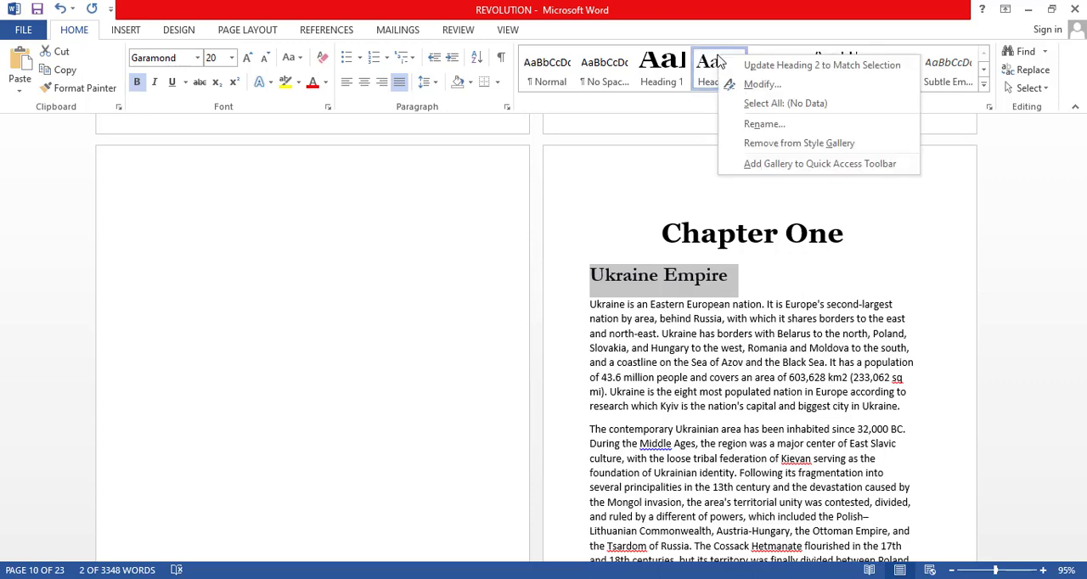
pyautogui.click(755, 86)
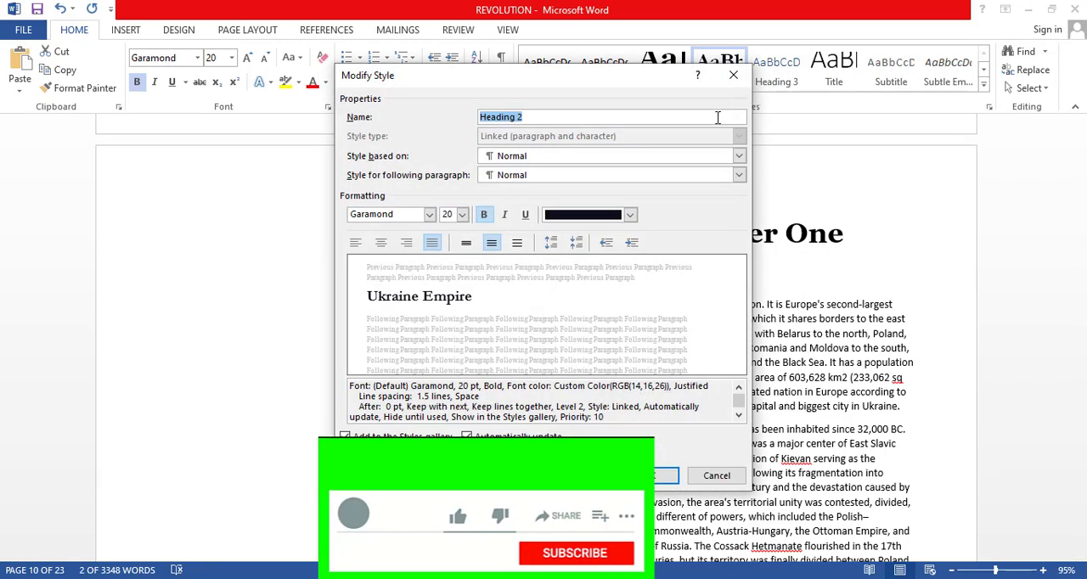
pyautogui.click(380, 243)
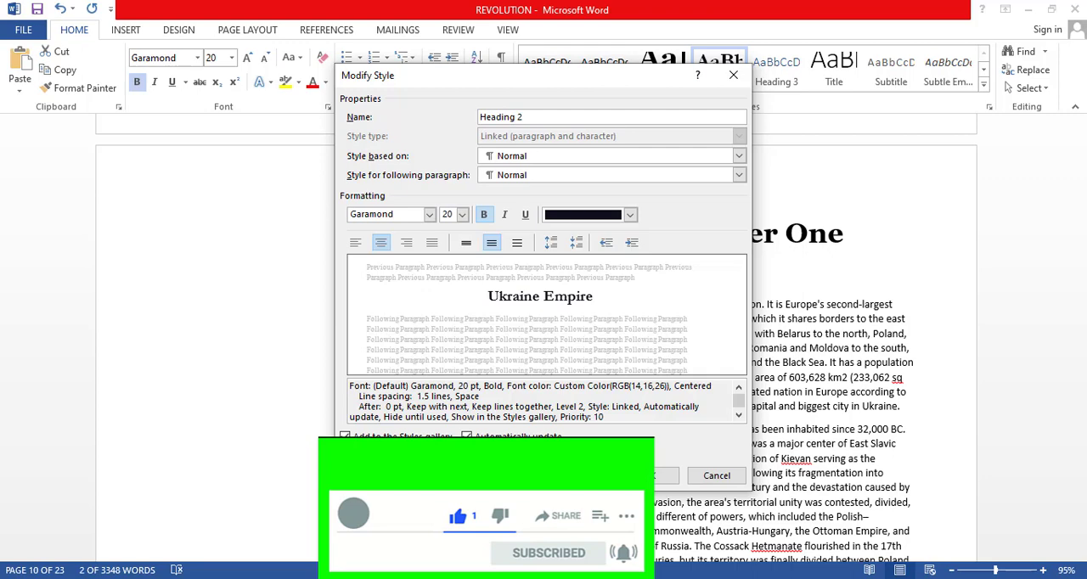
pyautogui.click(650, 478)
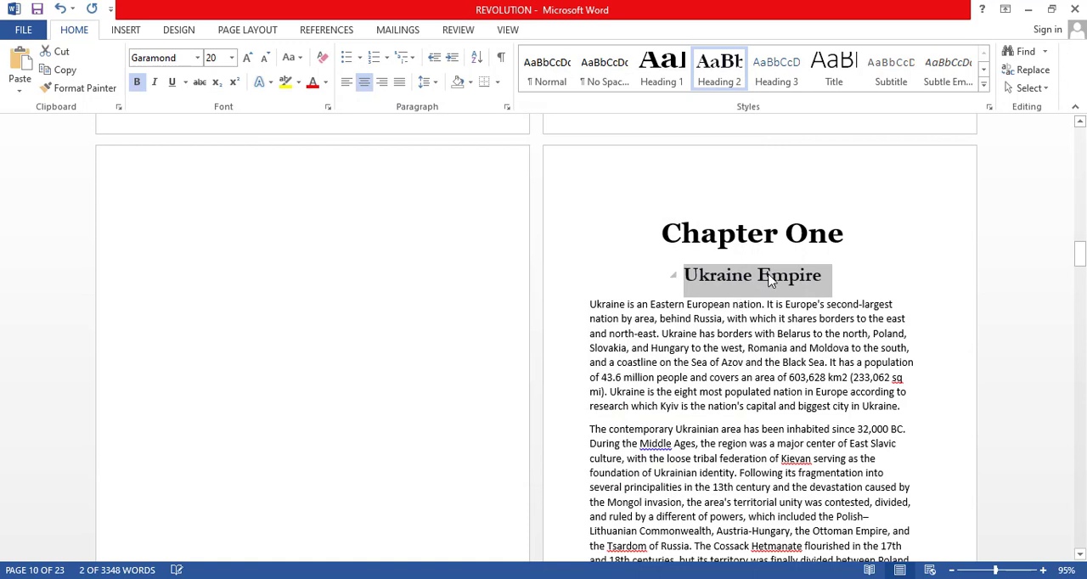
# Justify all of Chapter One's body paragraphs and set them in 14 pt Times New Roman.
pyautogui.click(586, 306)
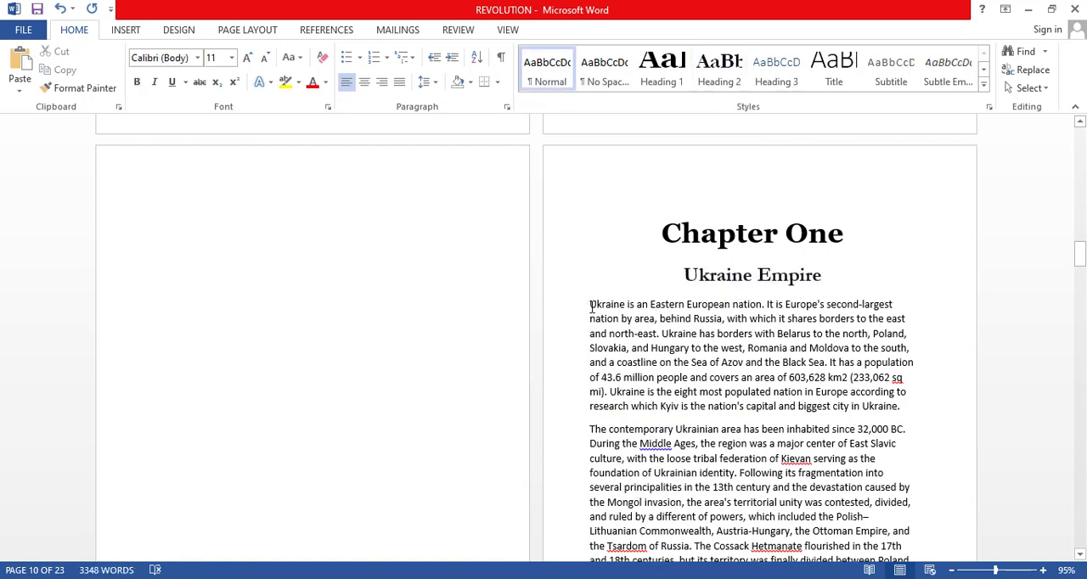
pyautogui.moveTo(591, 304); pyautogui.dragTo(413, 462)
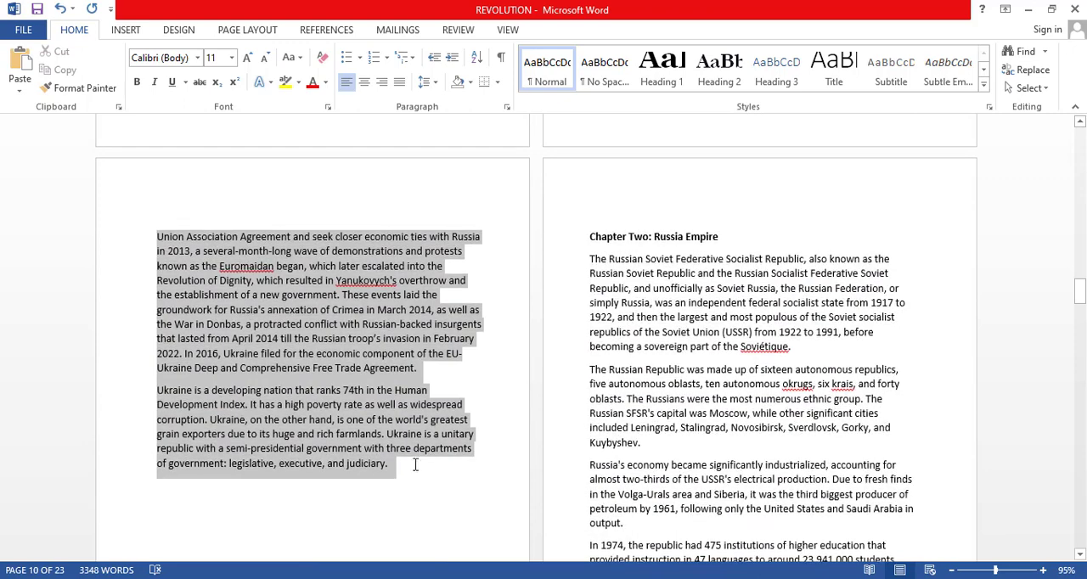
pyautogui.click(399, 83)
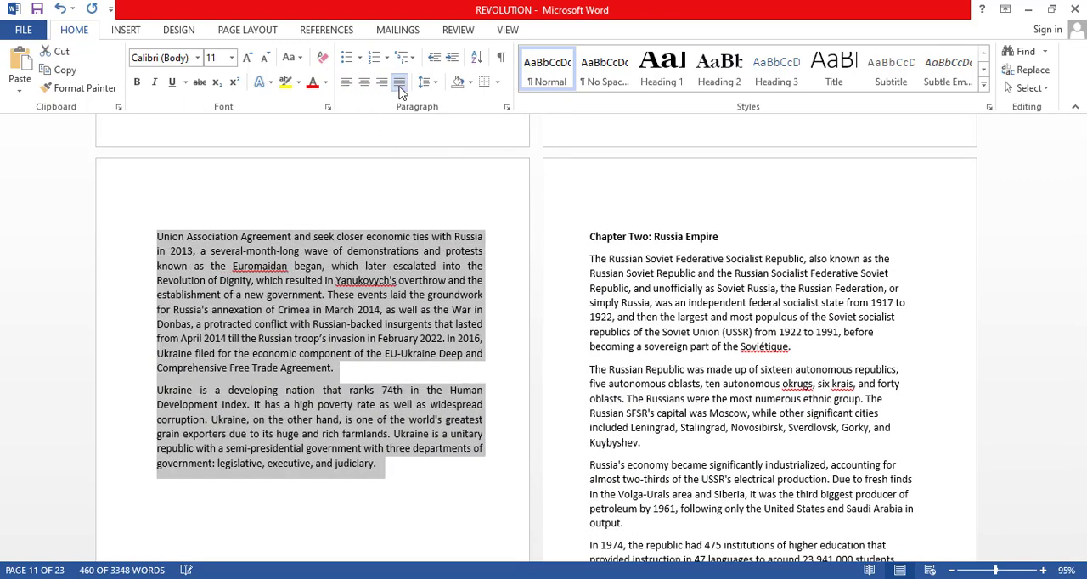
pyautogui.click(221, 57)
pyautogui.write('1')
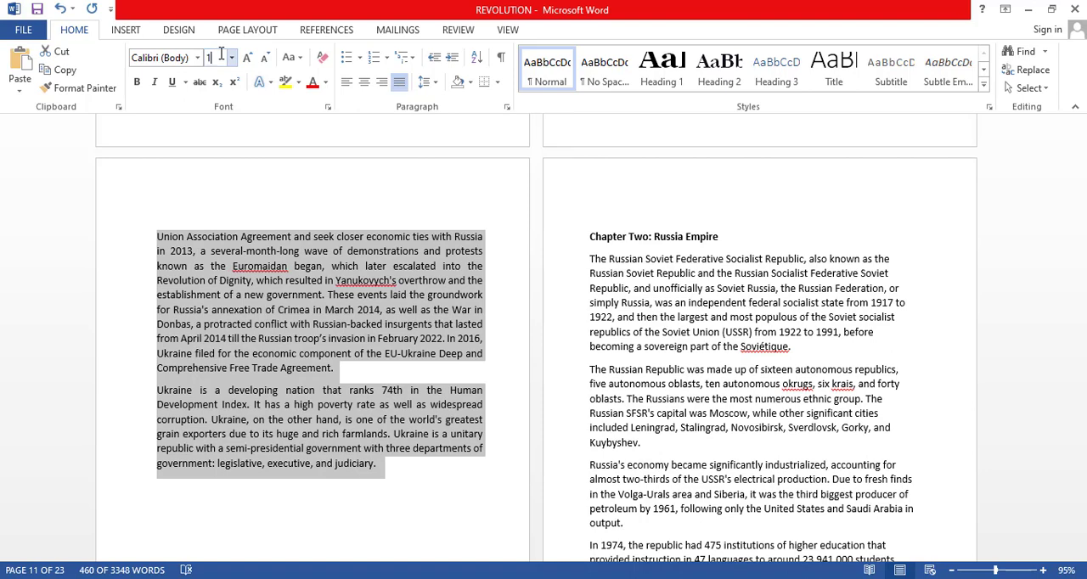
pyautogui.write('4')
pyautogui.press('Return')
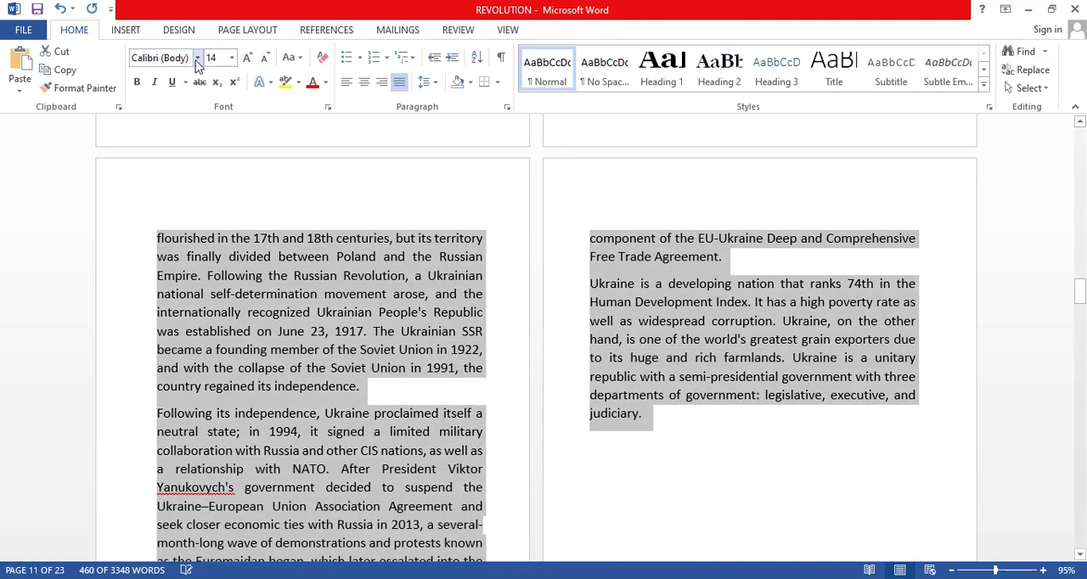
pyautogui.click(197, 58)
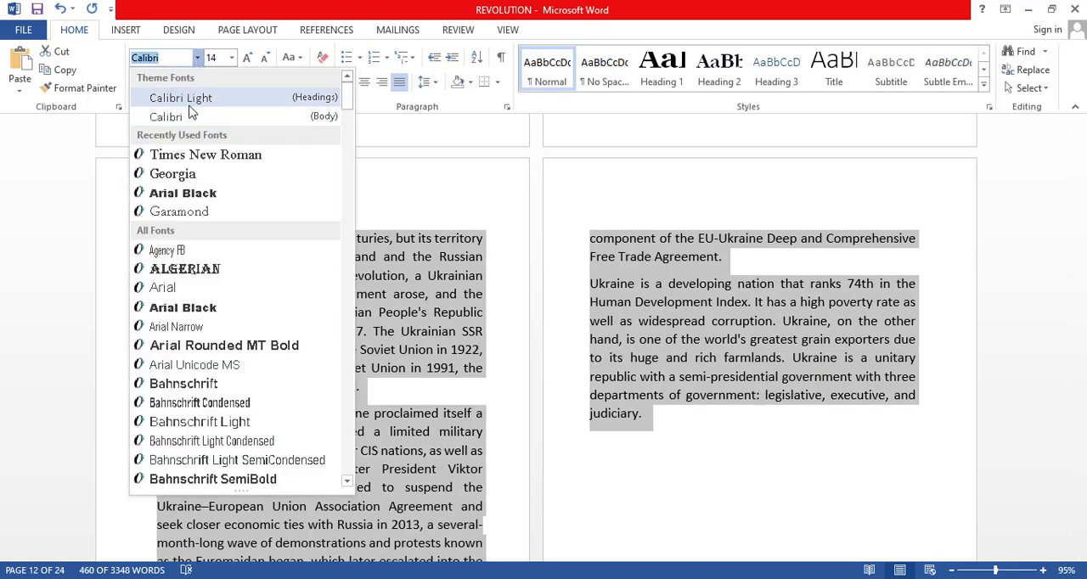
pyautogui.click(208, 157)
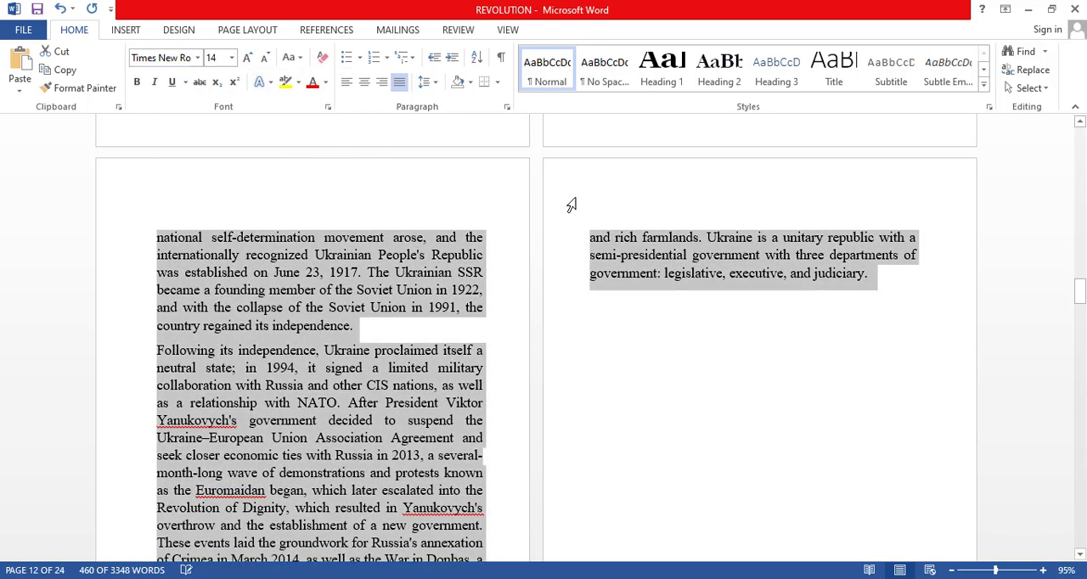
# Set the line spacing of Chapter One's body paragraphs to 1.15.
pyautogui.scroll(5, 598, 194)
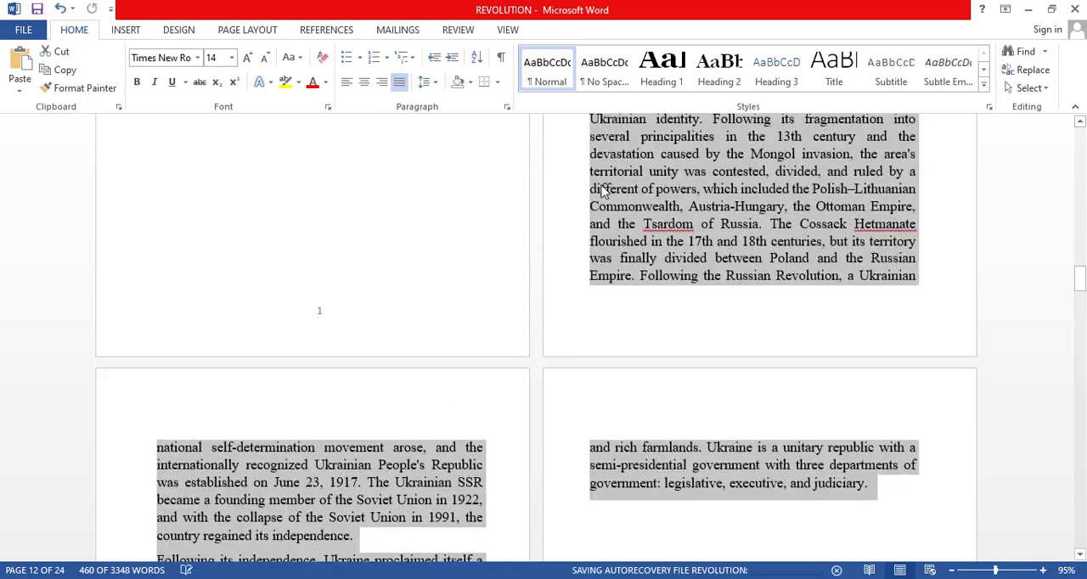
pyautogui.click(433, 83)
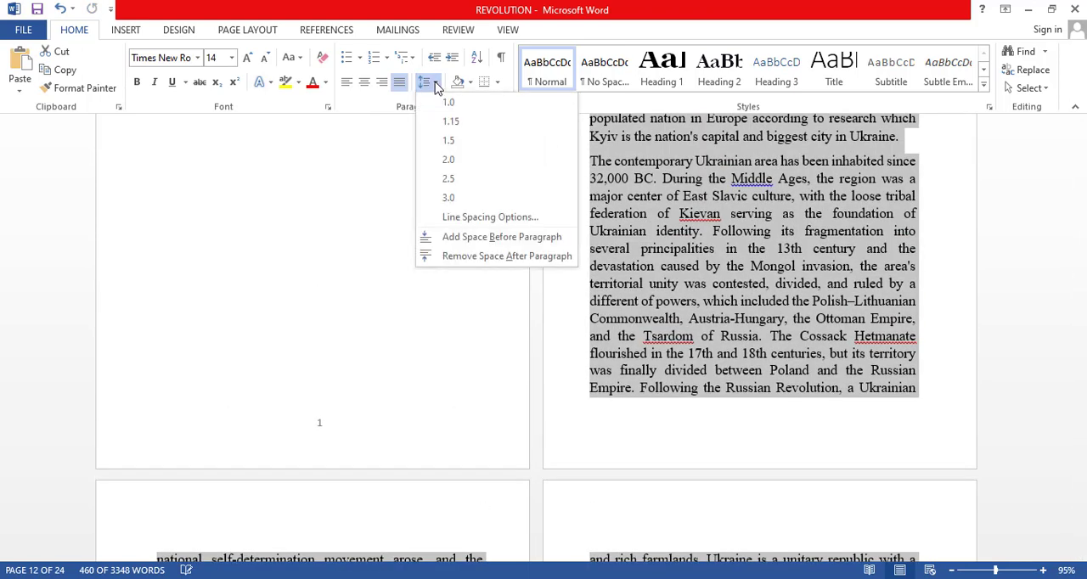
pyautogui.click(454, 123)
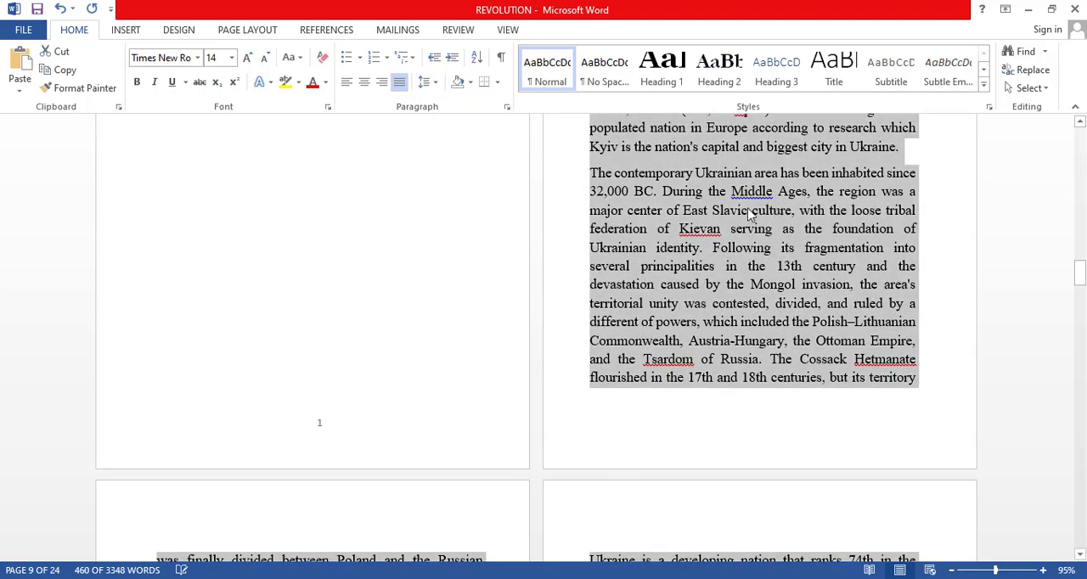
pyautogui.click(750, 215)
# Insert a page break before the Chapter Two heading and split it into "Chapter Two" and "Russia Empire" on separate lines without the colon.
pyautogui.scroll(-15, 748, 215)
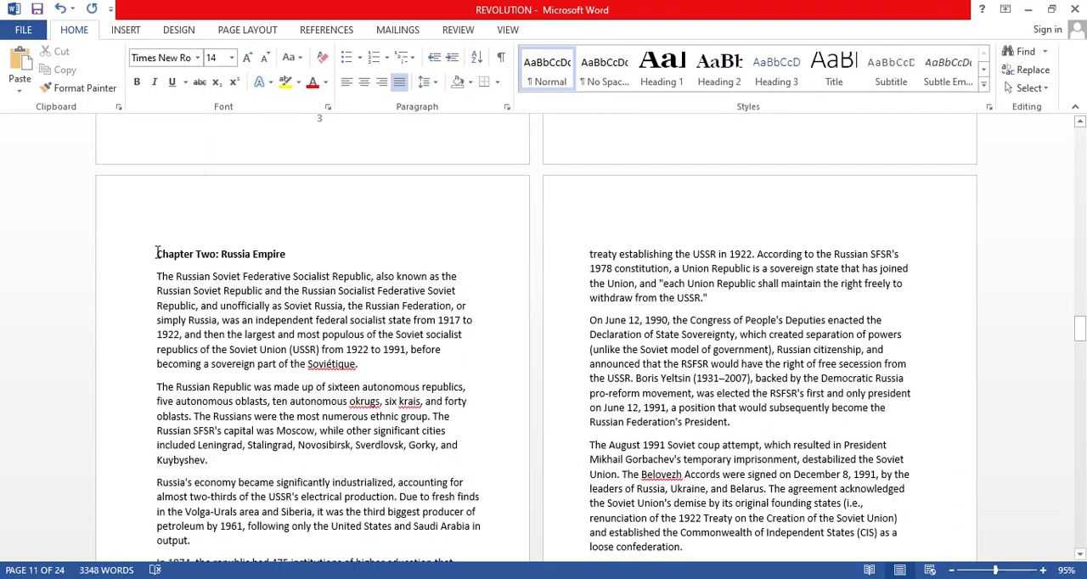
pyautogui.click(157, 253)
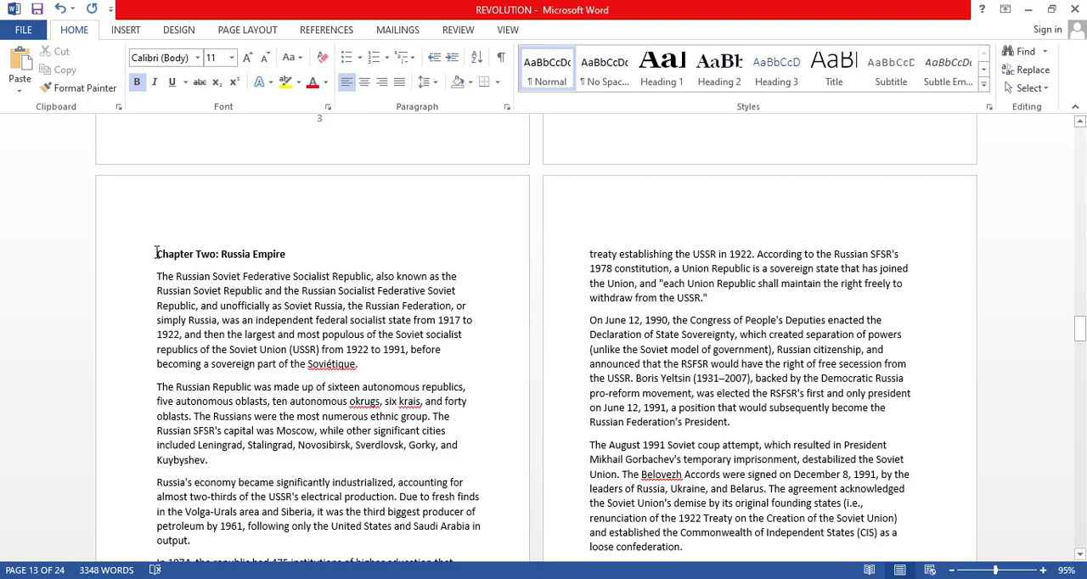
pyautogui.hotkey('ctrl', 'Return')
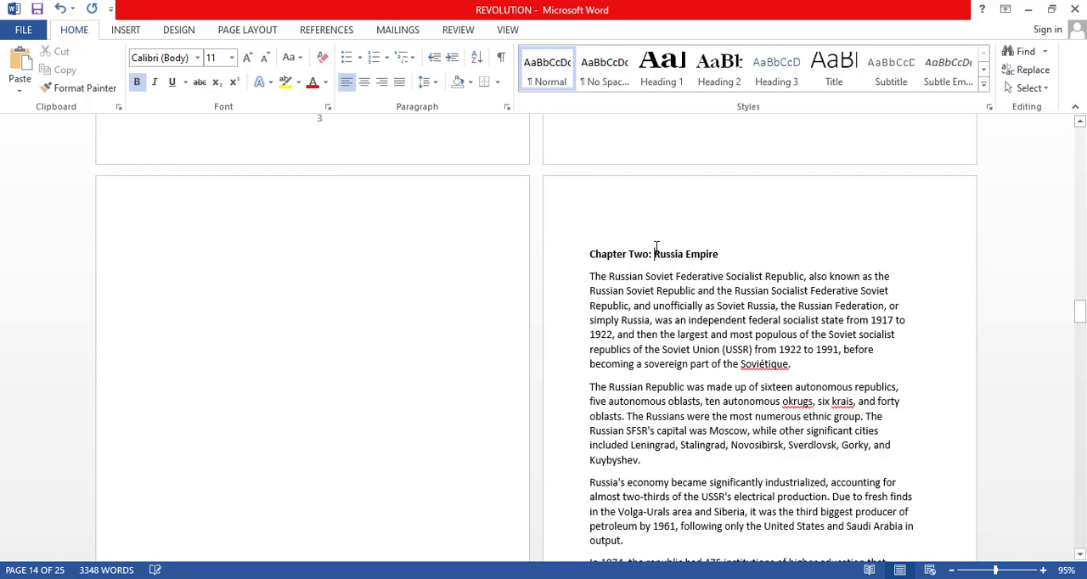
pyautogui.press('BackSpace')
pyautogui.press('BackSpace')
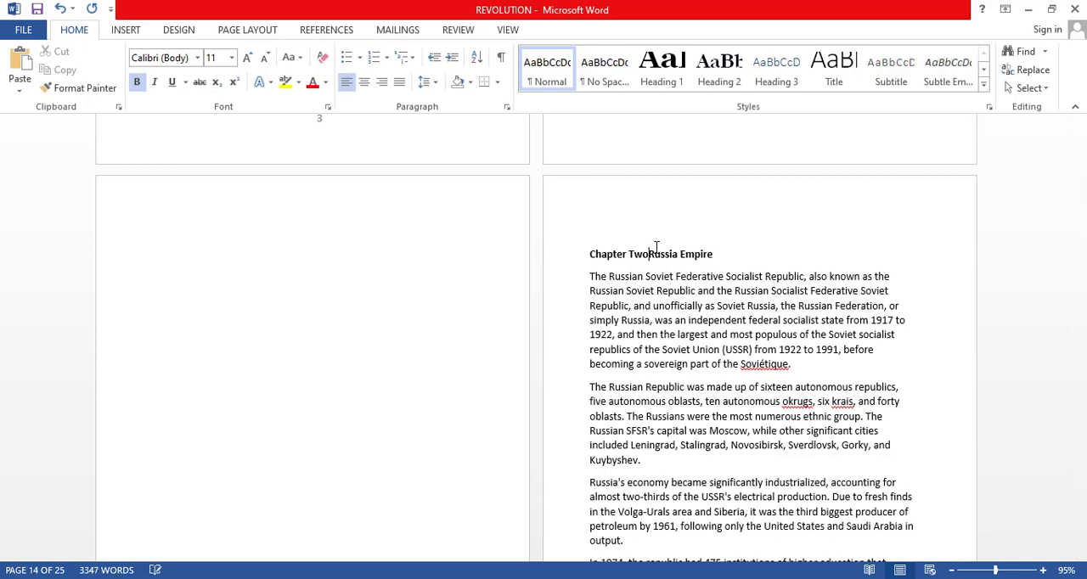
pyautogui.press('Return')
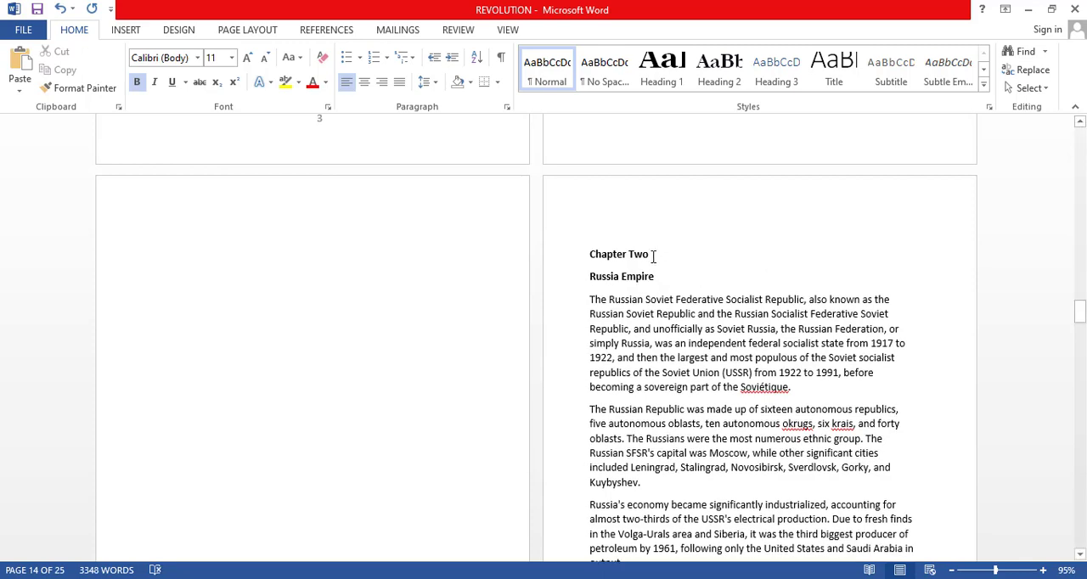
# Apply Heading 1 to "Chapter Two" and Heading 2 to "Russia Empire".
pyautogui.moveTo(649, 257); pyautogui.dragTo(590, 259)
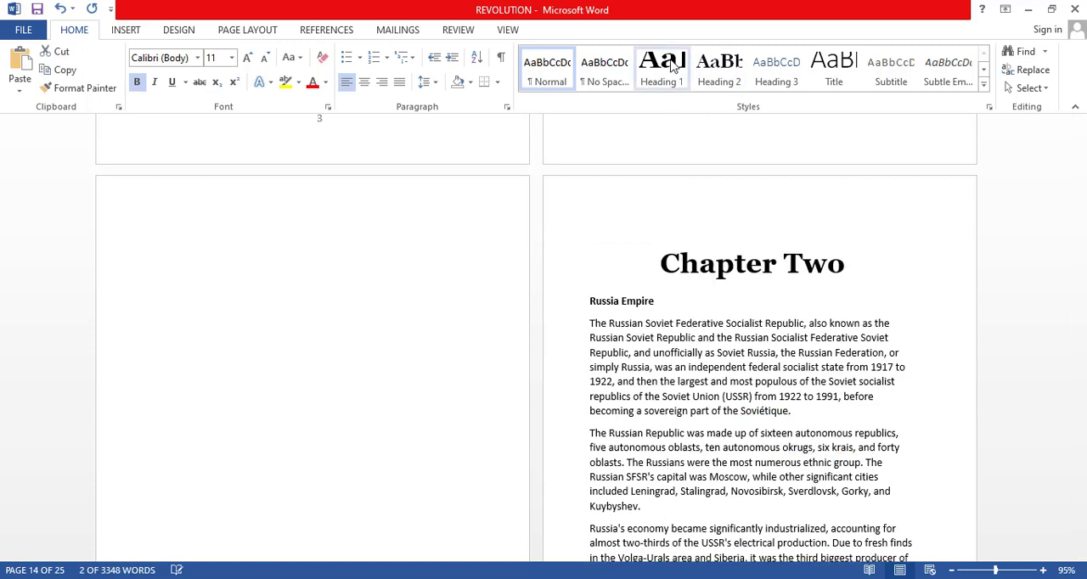
pyautogui.click(668, 66)
pyautogui.click(659, 302)
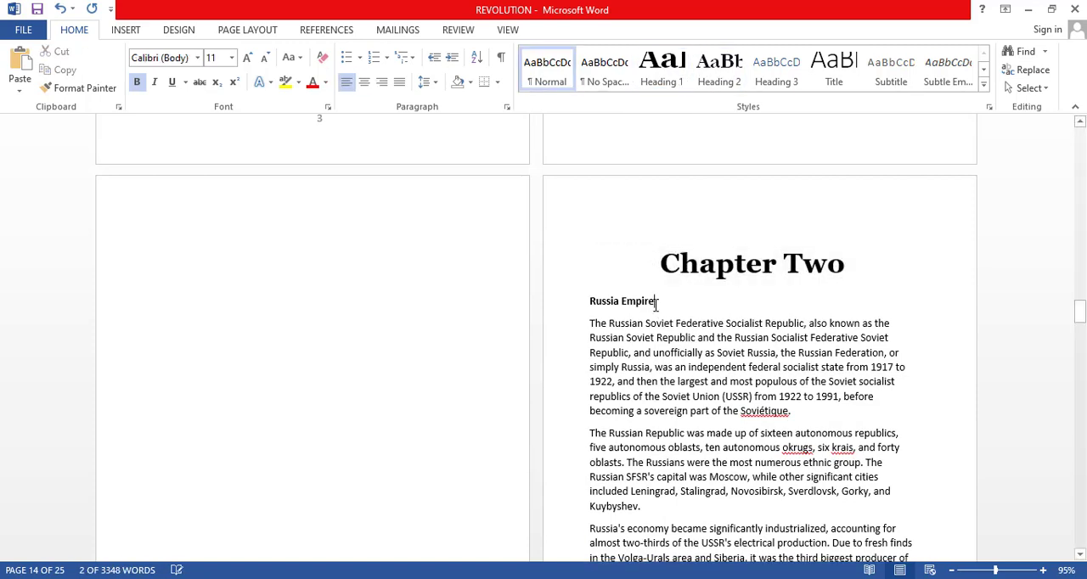
pyautogui.moveTo(660, 301); pyautogui.dragTo(590, 303)
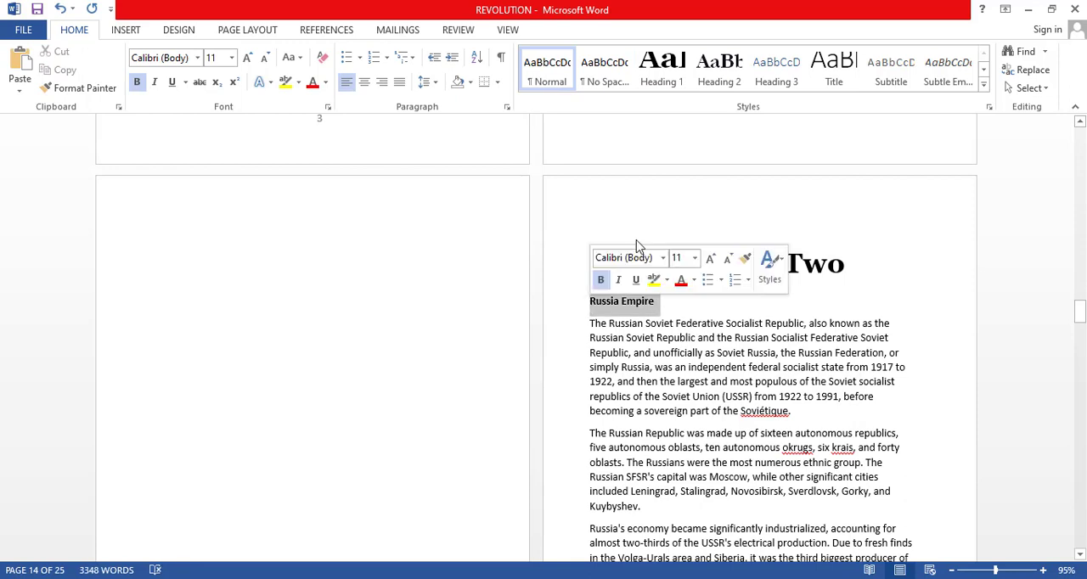
pyautogui.click(712, 71)
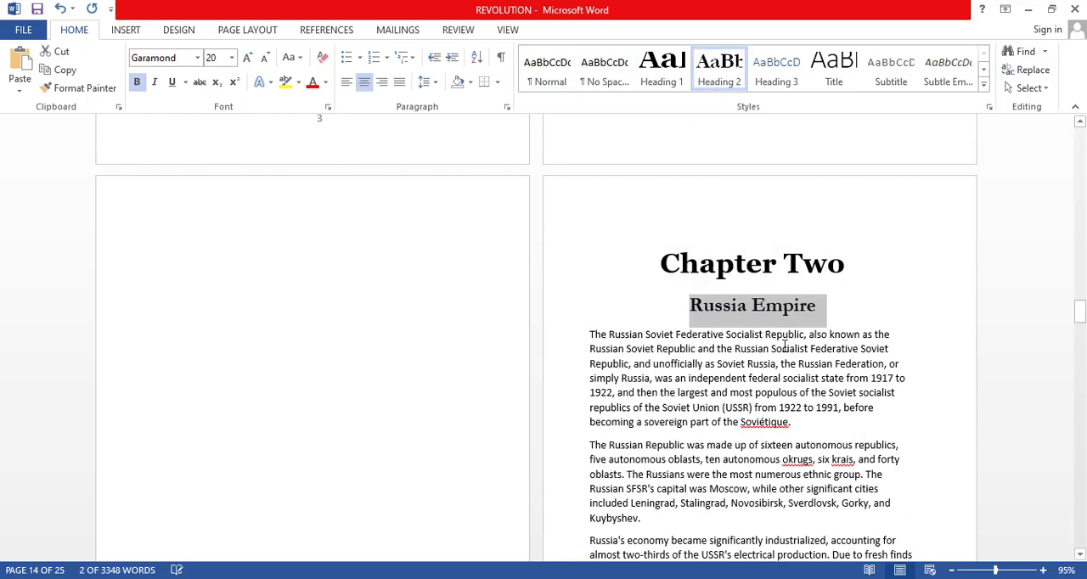
# Set all of Chapter Two's body paragraphs in 14 pt Times New Roman.
pyautogui.scroll(-2, 592, 259)
pyautogui.click(592, 257)
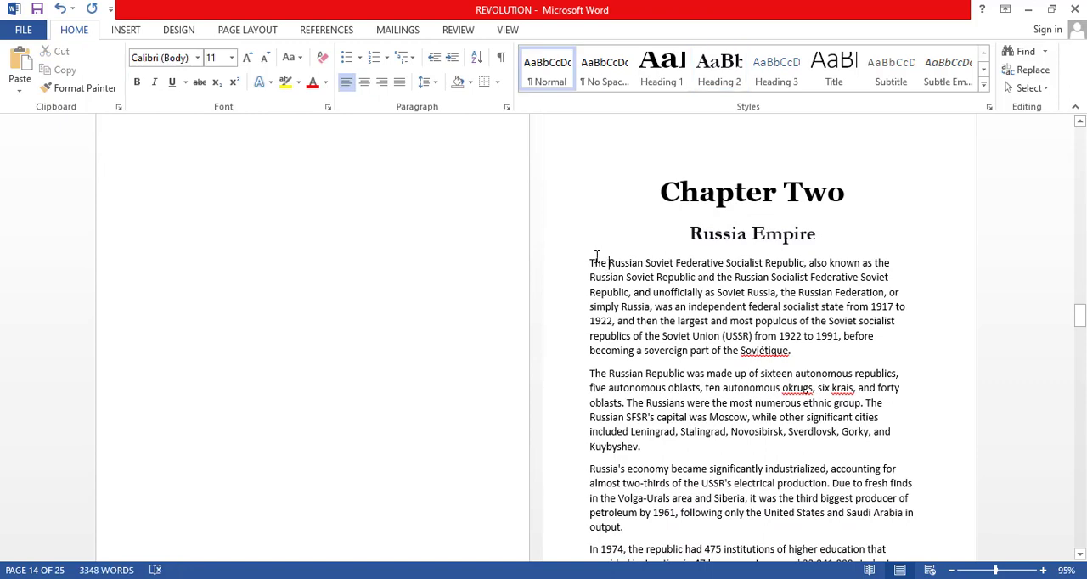
pyautogui.scroll(-1, 592, 257)
pyautogui.scroll(-1, 592, 258)
pyautogui.moveTo(589, 188); pyautogui.dragTo(710, 384)
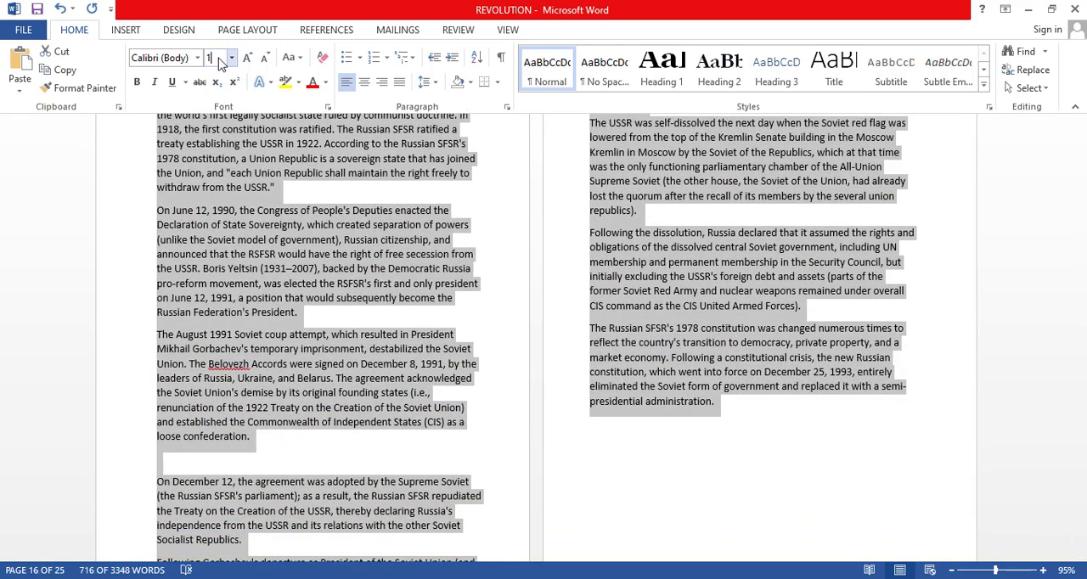
pyautogui.press('Return')
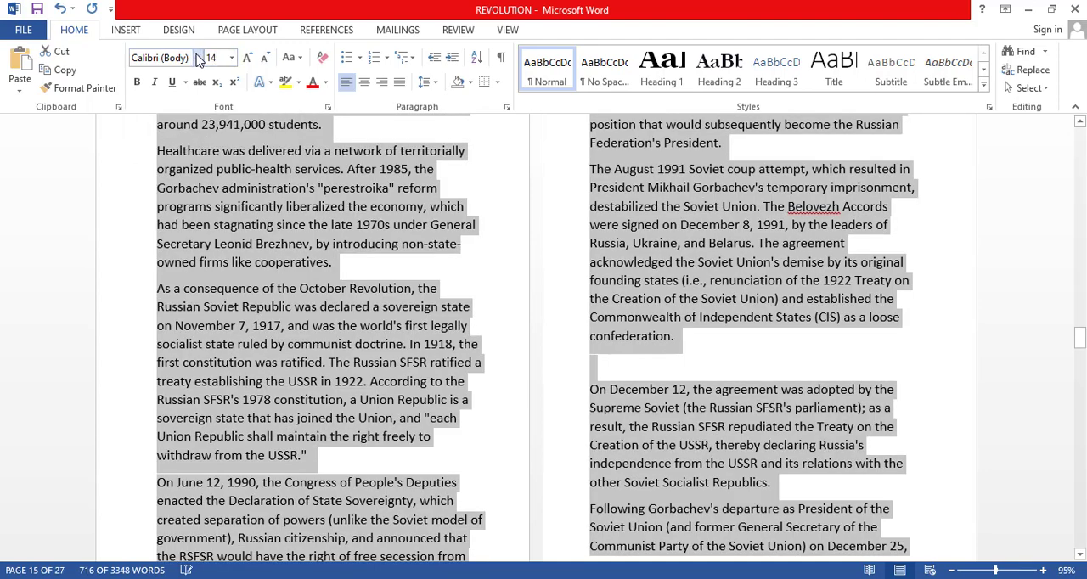
pyautogui.click(198, 58)
pyautogui.click(199, 158)
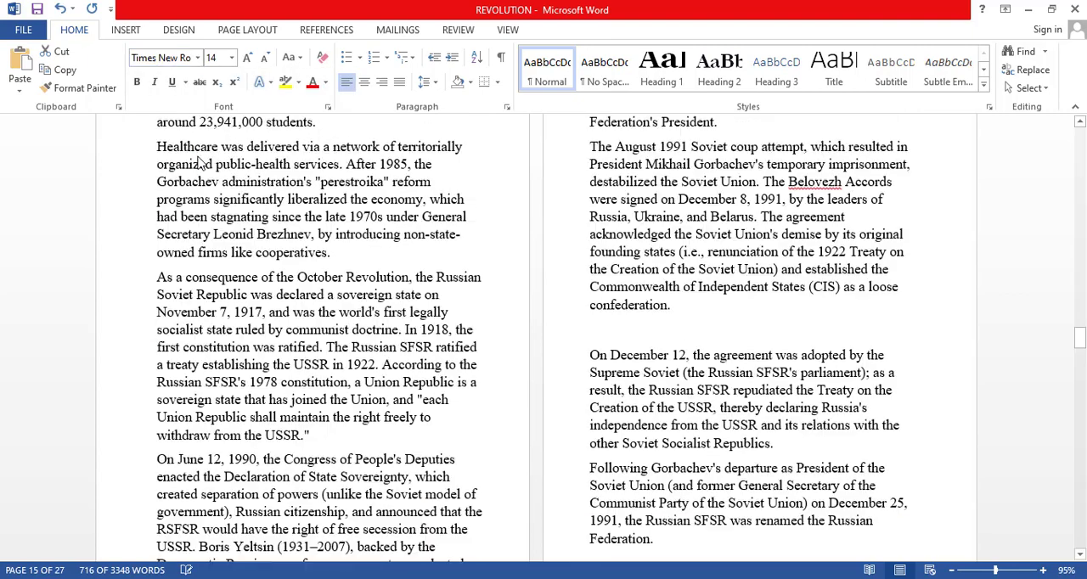
# Justify Chapter Two's body paragraphs and set their line spacing to 1.15.
pyautogui.click(400, 85)
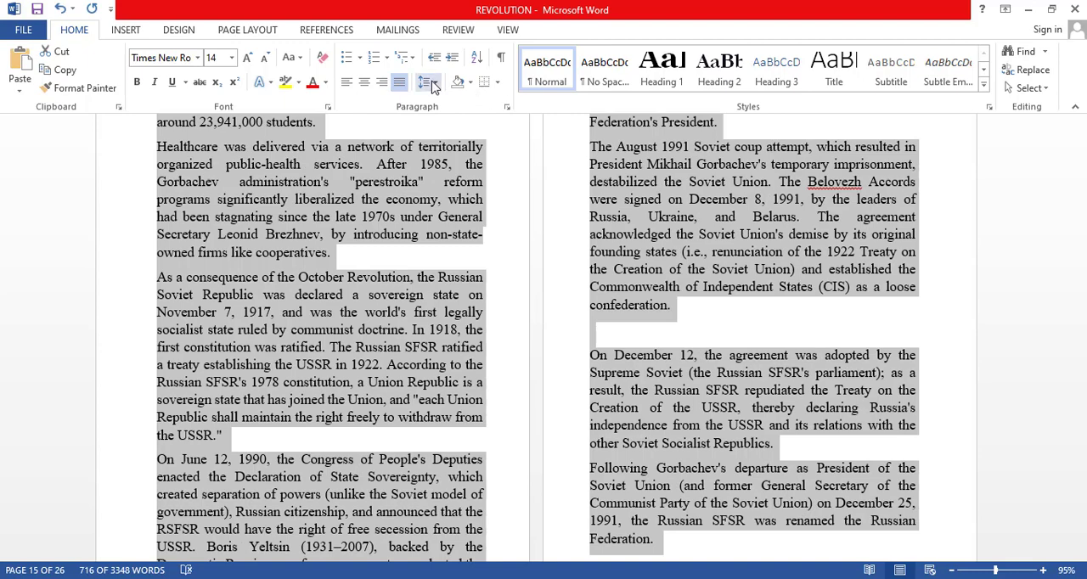
pyautogui.click(432, 84)
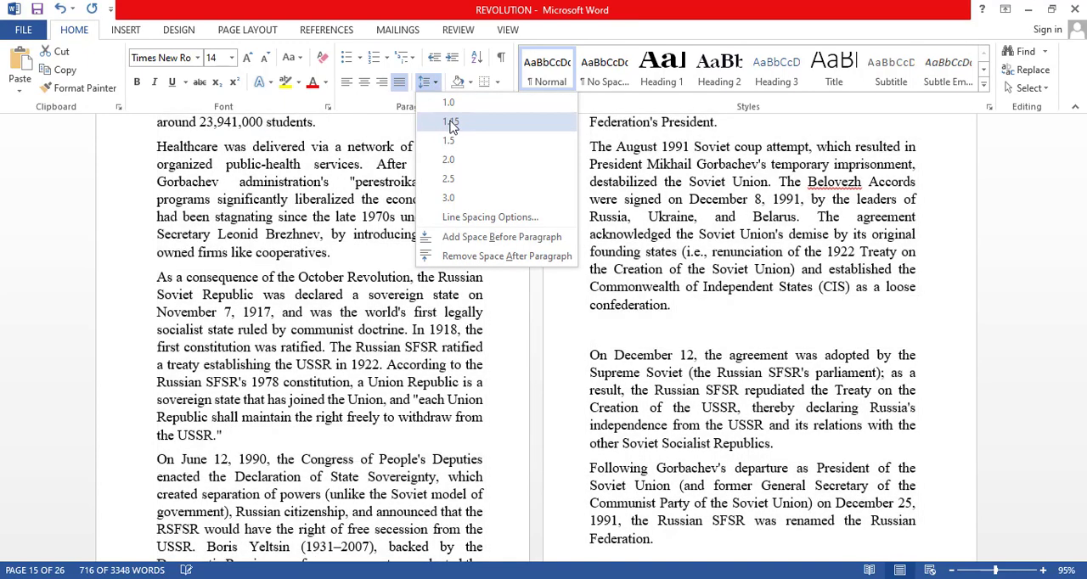
pyautogui.click(450, 121)
pyautogui.click(722, 214)
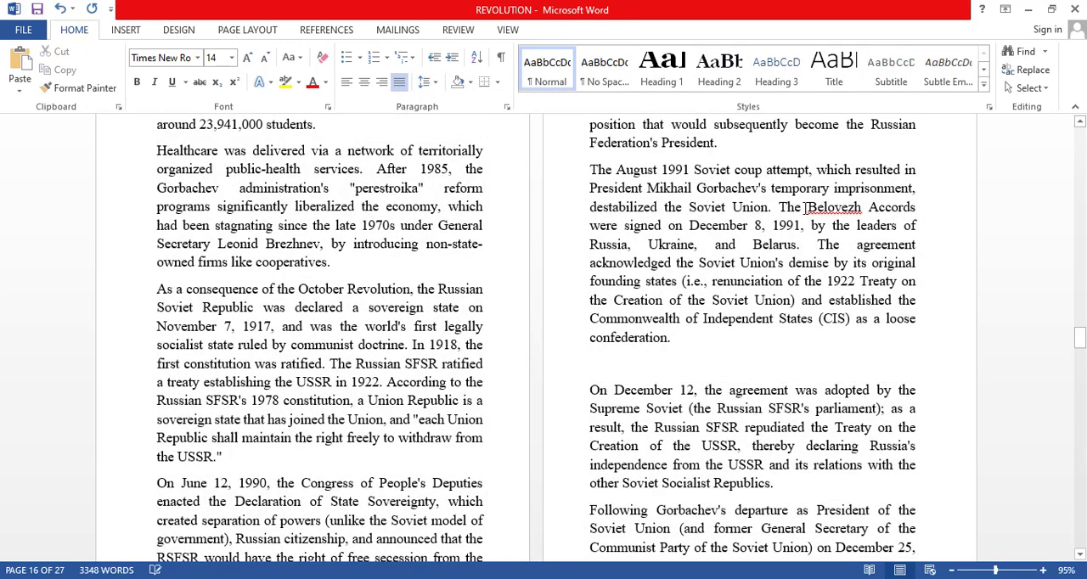
# Remove the extra blank page before the "Chapter Three: Russian Military Build-Up" heading.
pyautogui.scroll(-15, 804, 207)
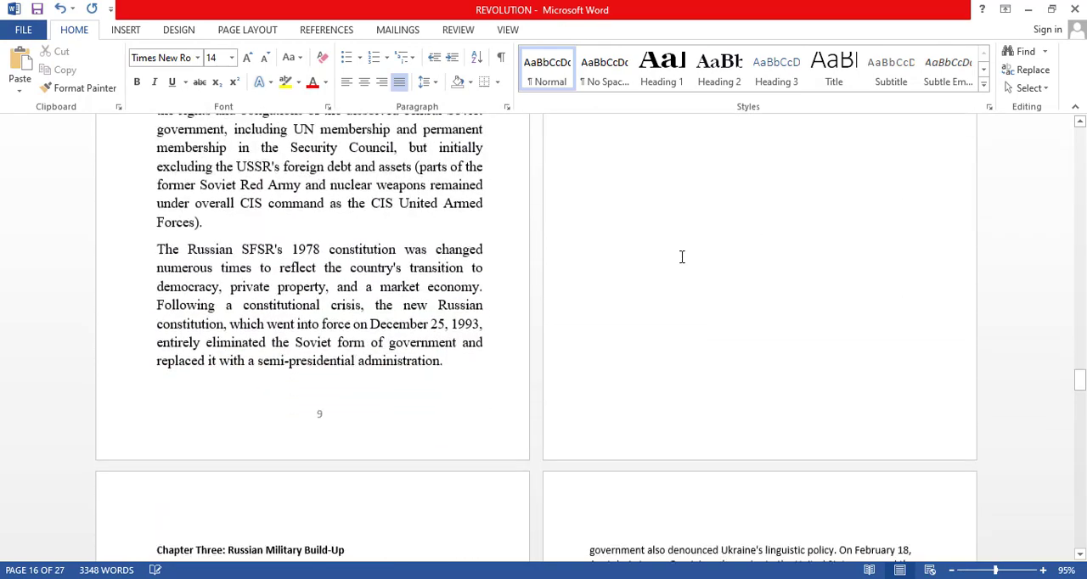
pyautogui.scroll(-3, 681, 257)
pyautogui.click(156, 371)
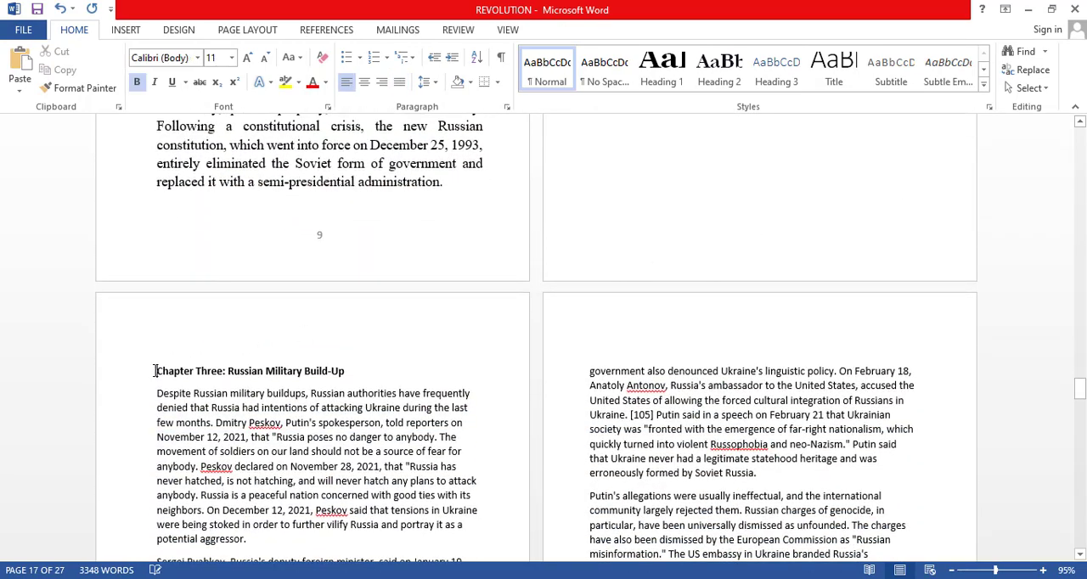
pyautogui.press('BackSpace')
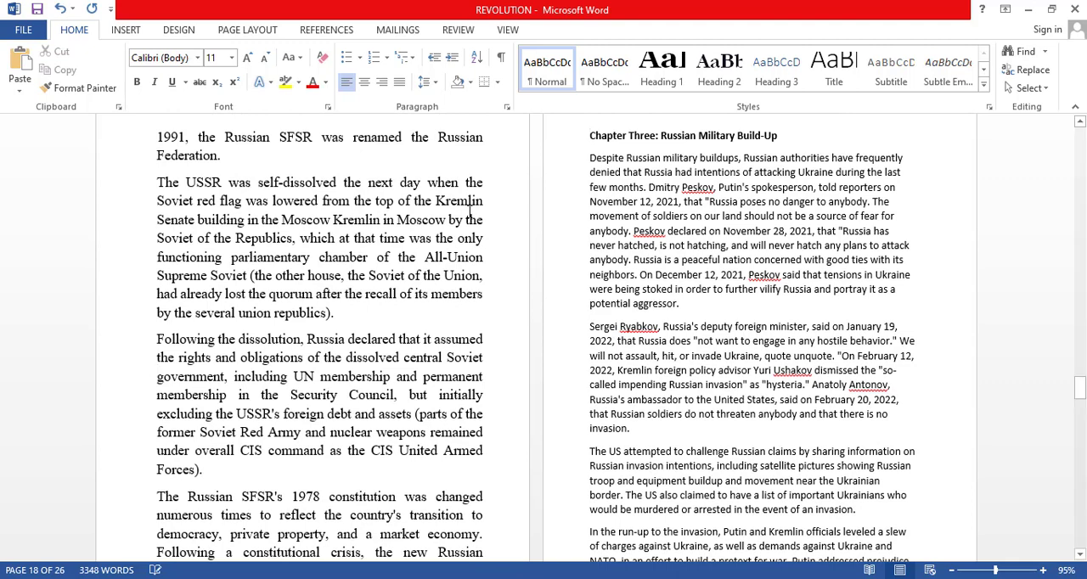
# Split the Chapter Three heading into "Chapter Three" and "Russian Military Build-Up" without the colon, and apply Heading 1 to "Chapter Three".
pyautogui.click(661, 135)
pyautogui.press('BackSpace')
pyautogui.press('Return')
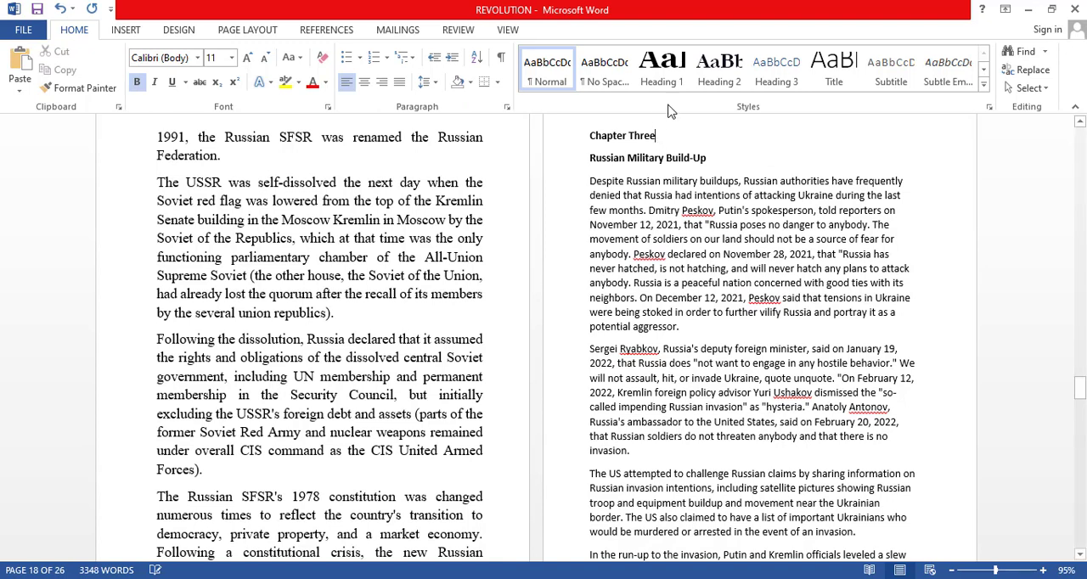
pyautogui.click(663, 73)
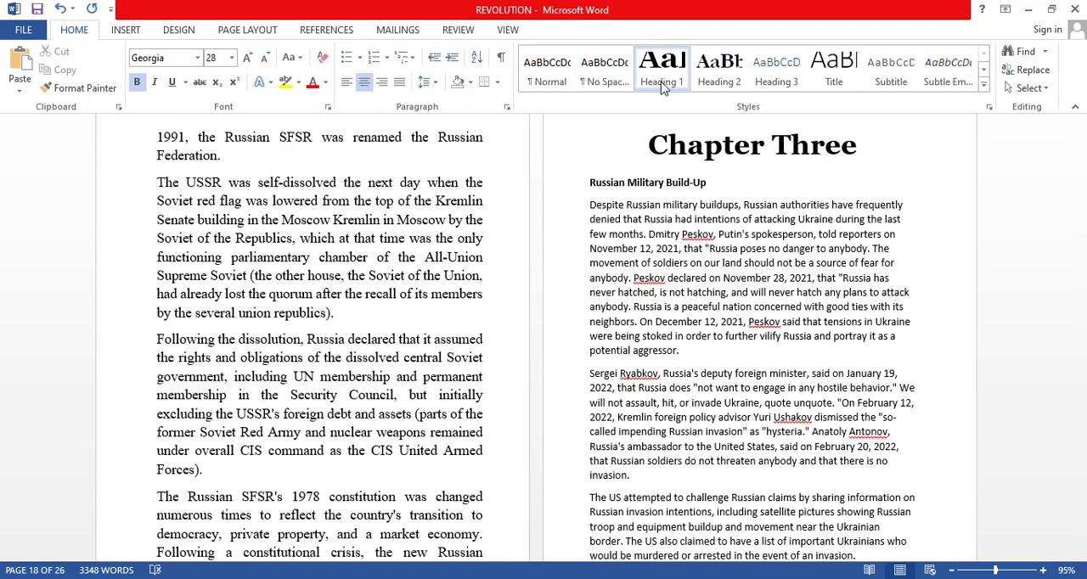
# Apply the Heading 2 style to the "Russian Military Build-Up" subtitle under Chapter Three.
pyautogui.moveTo(709, 182); pyautogui.dragTo(590, 183)
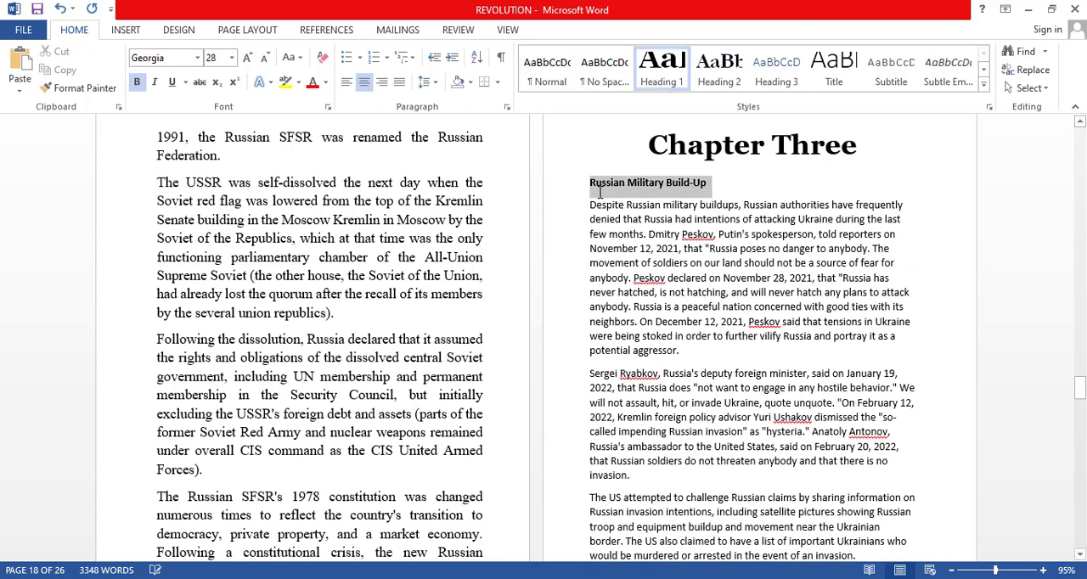
pyautogui.click(719, 68)
pyautogui.click(590, 219)
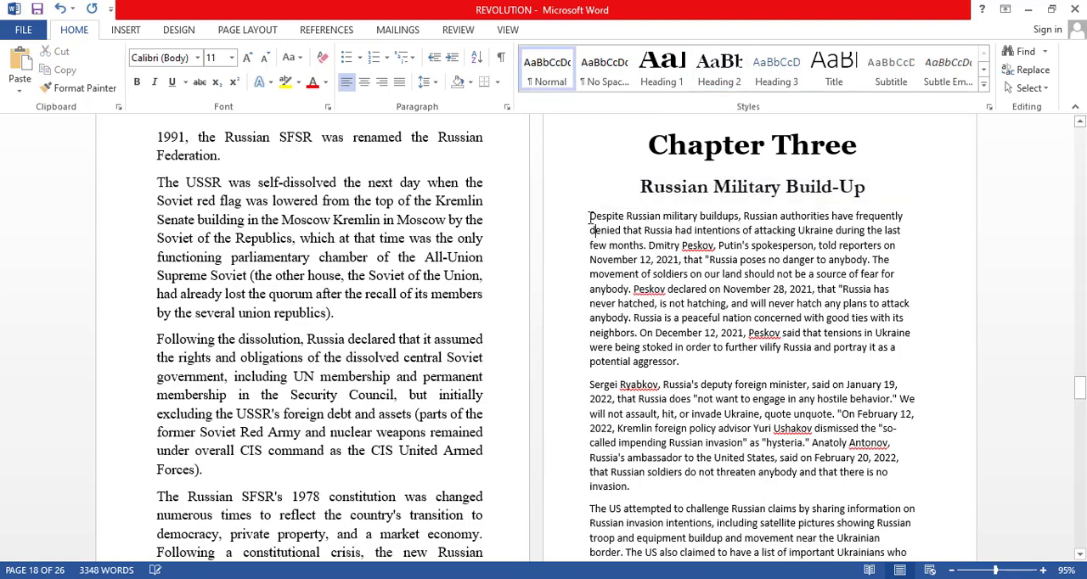
# Justify all of Chapter Three's body paragraphs and set them in 14 pt Times New Roman.
pyautogui.moveTo(592, 215); pyautogui.dragTo(688, 296)
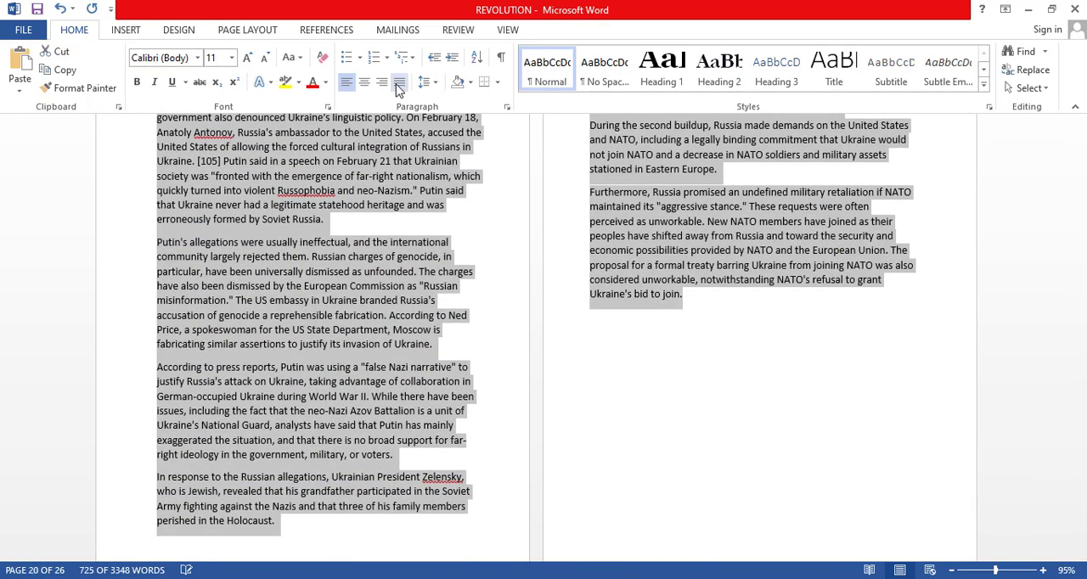
pyautogui.click(399, 81)
pyautogui.click(223, 58)
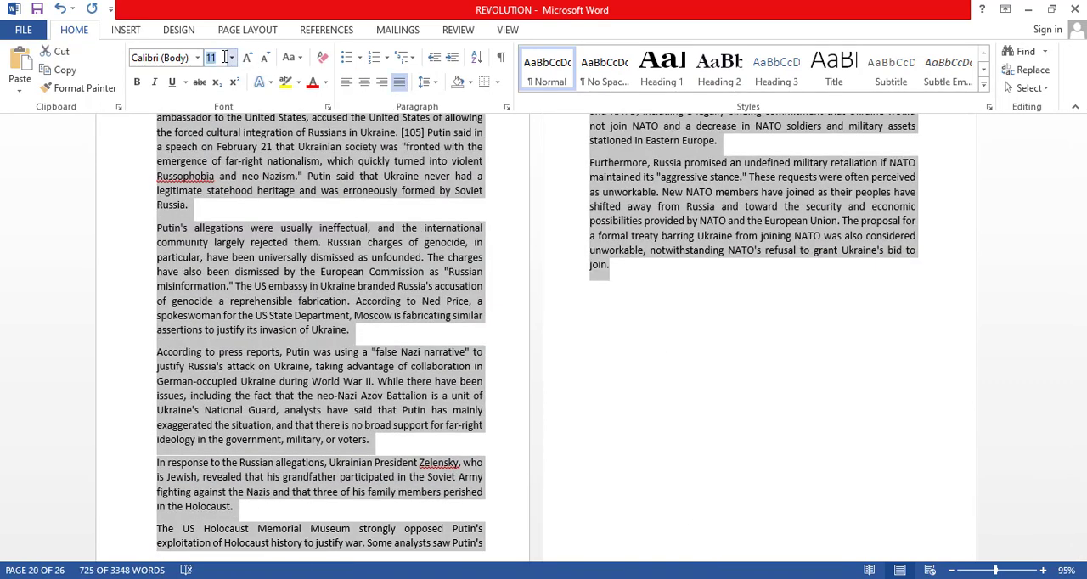
pyautogui.press('Return')
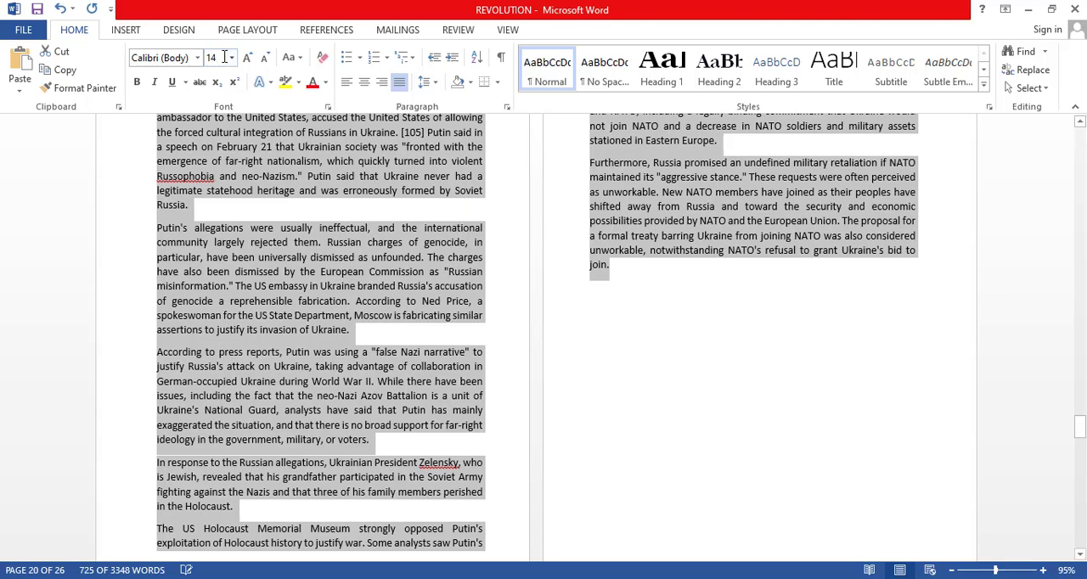
pyautogui.click(198, 57)
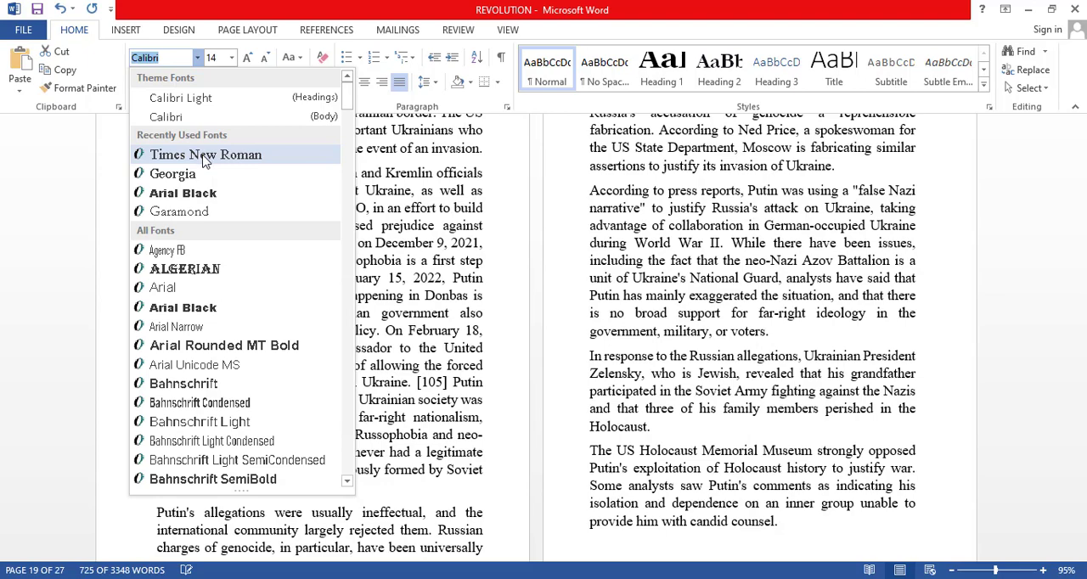
pyautogui.click(204, 156)
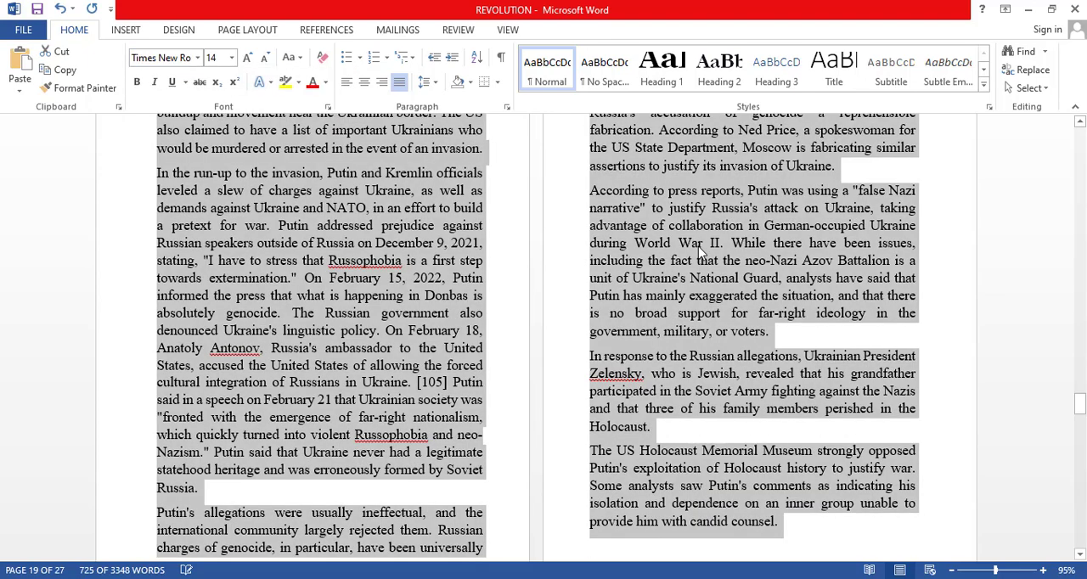
# Set the line spacing of Chapter Three's body paragraphs to 1.5.
pyautogui.click(429, 82)
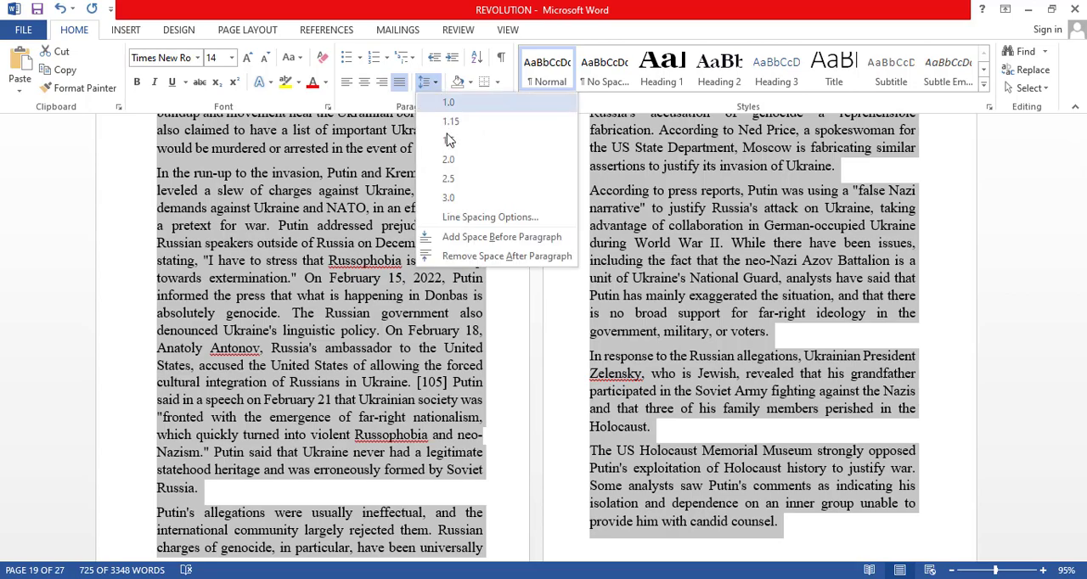
pyautogui.click(449, 140)
pyautogui.click(643, 207)
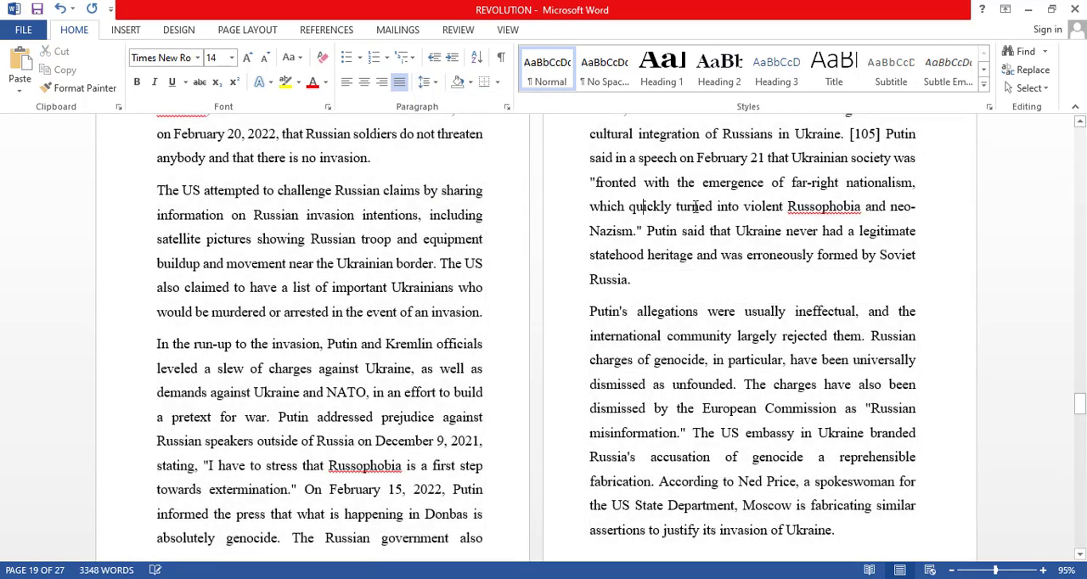
# Add a drop cap in the Dropped position to the opening paragraph of Chapter Three, starting with "Despite".
pyautogui.scroll(15, 695, 206)
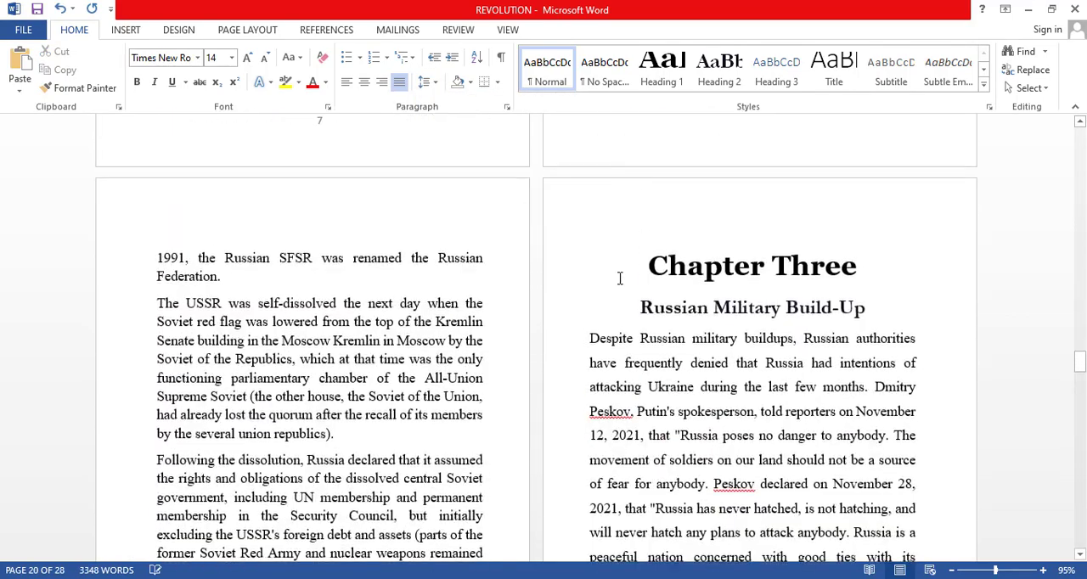
pyautogui.click(600, 338)
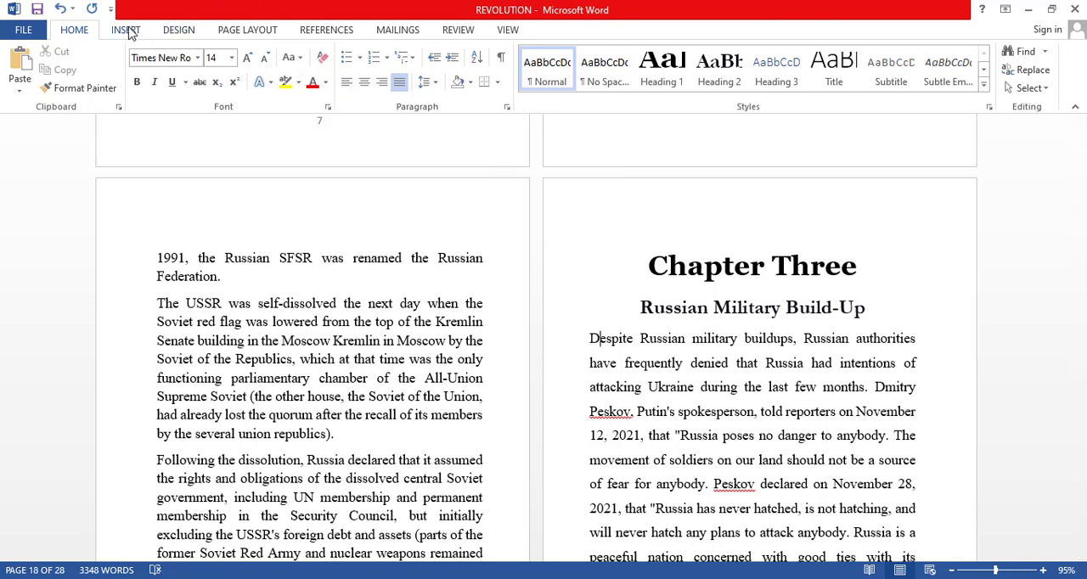
pyautogui.click(508, 30)
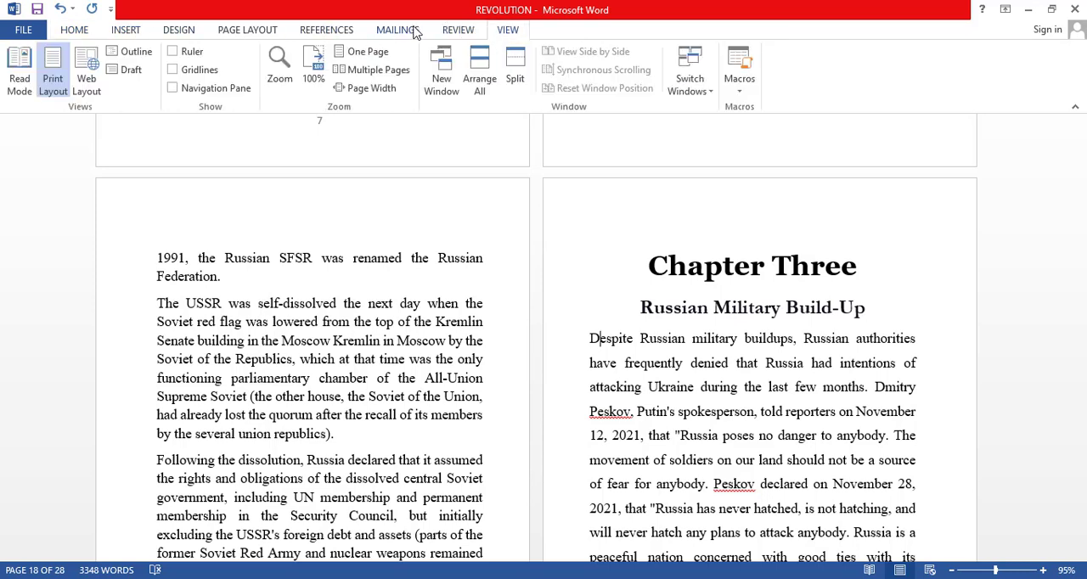
pyautogui.click(458, 30)
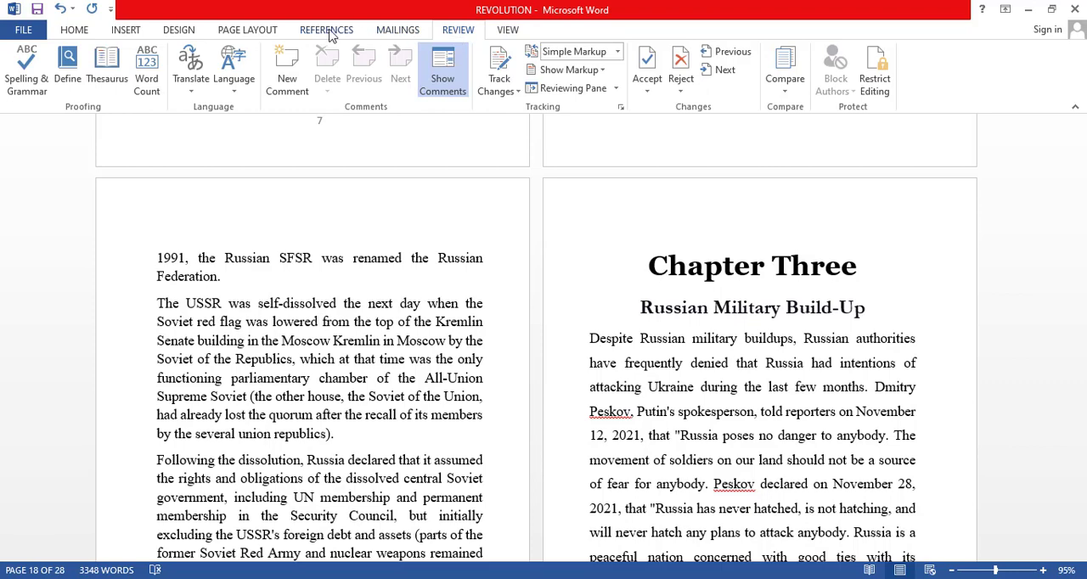
pyautogui.scroll(2, 216, 36)
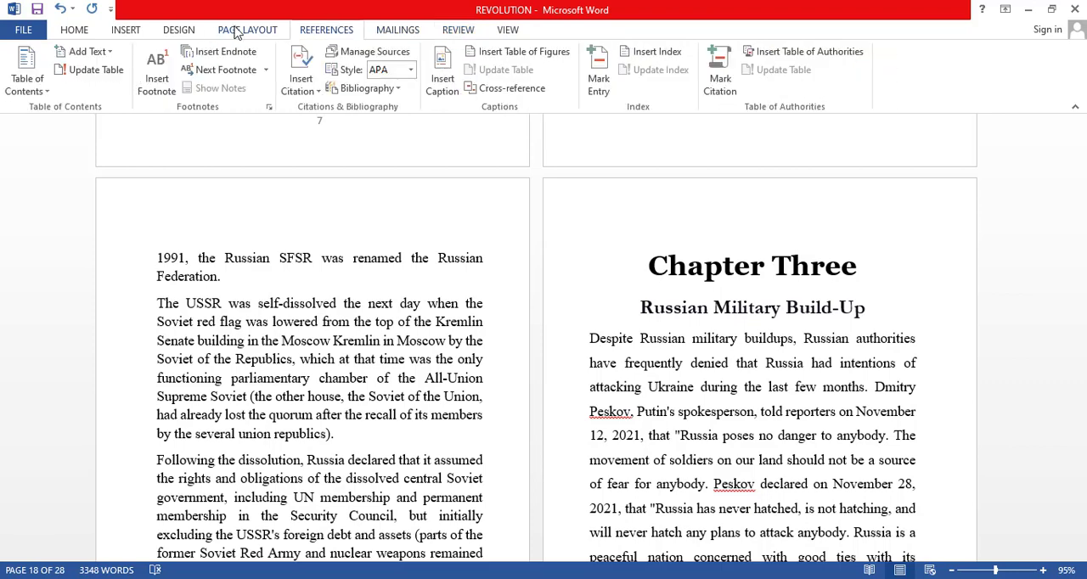
pyautogui.click(250, 34)
pyautogui.click(185, 34)
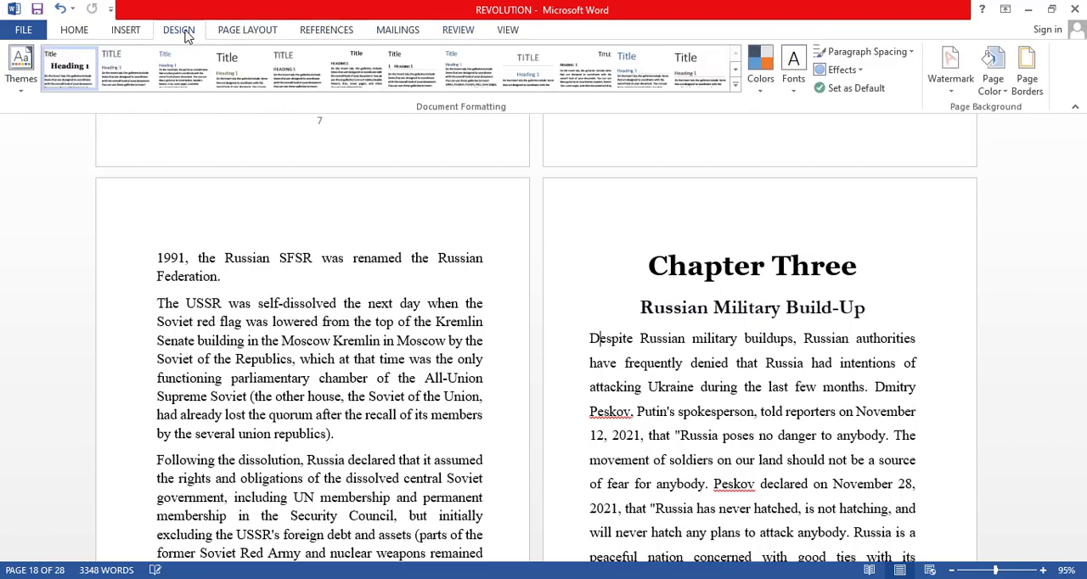
pyautogui.click(135, 34)
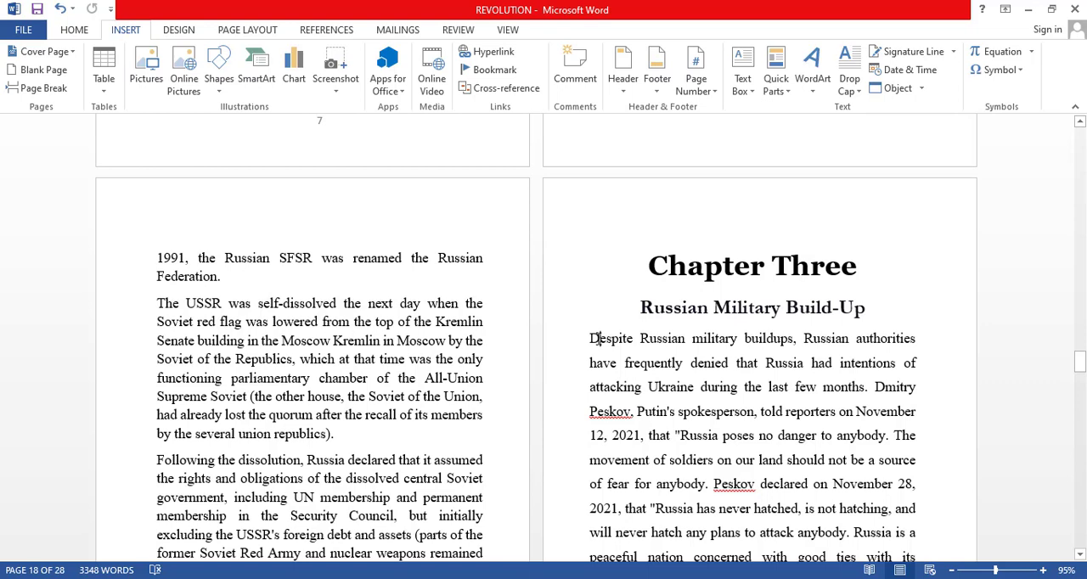
pyautogui.click(852, 78)
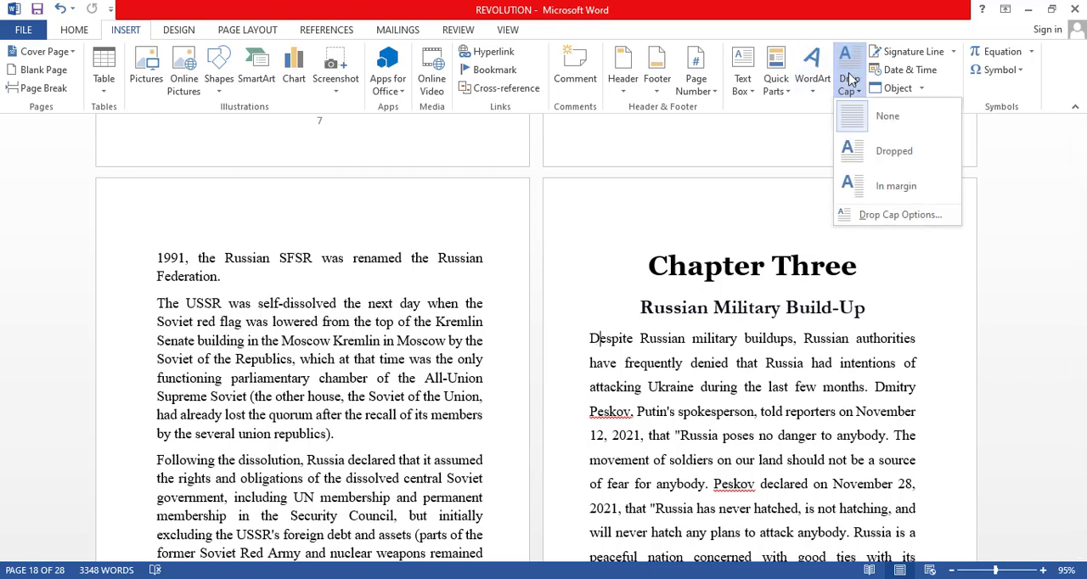
pyautogui.click(888, 155)
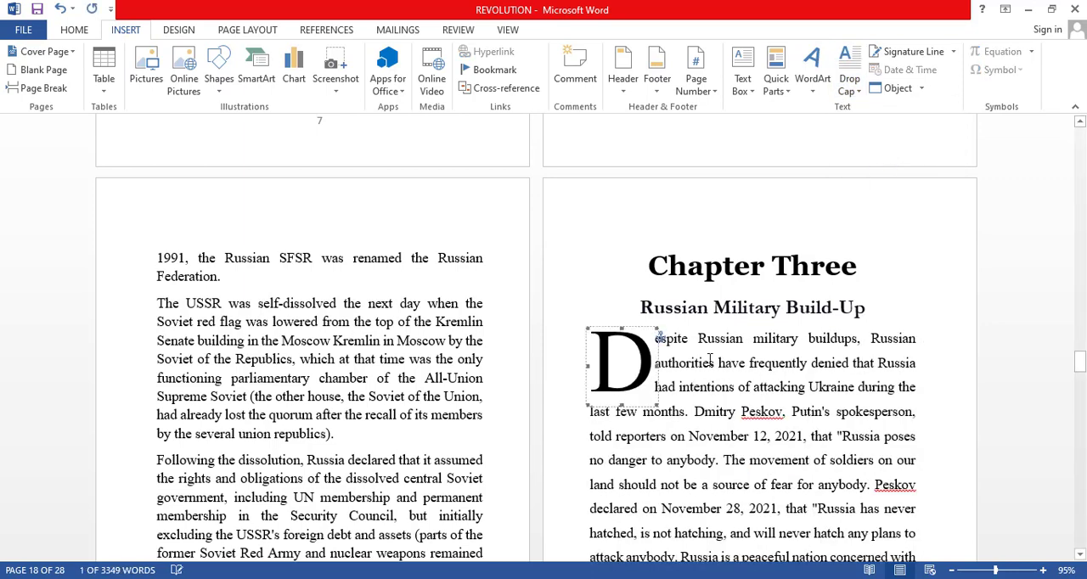
# Try a 4-line drop for Chapter Three's drop cap, keeping the Dropped position.
pyautogui.rightClick(853, 61)
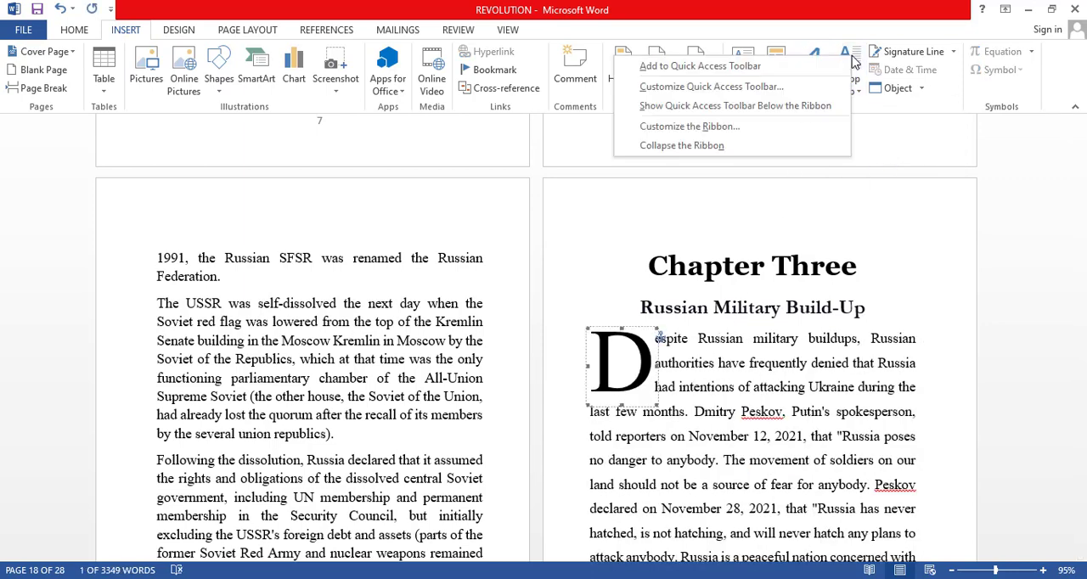
pyautogui.click(856, 87)
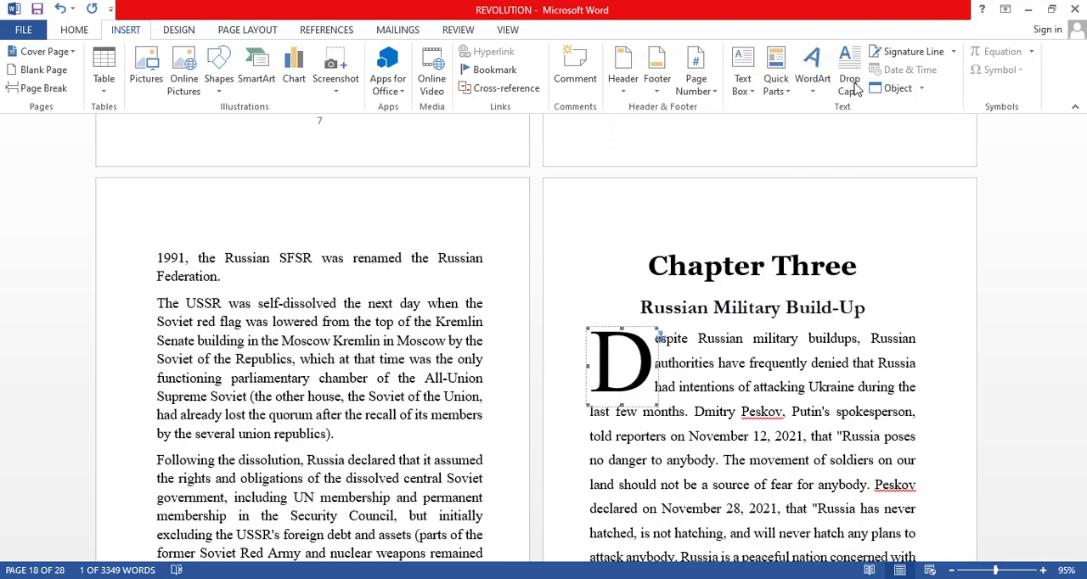
pyautogui.click(856, 87)
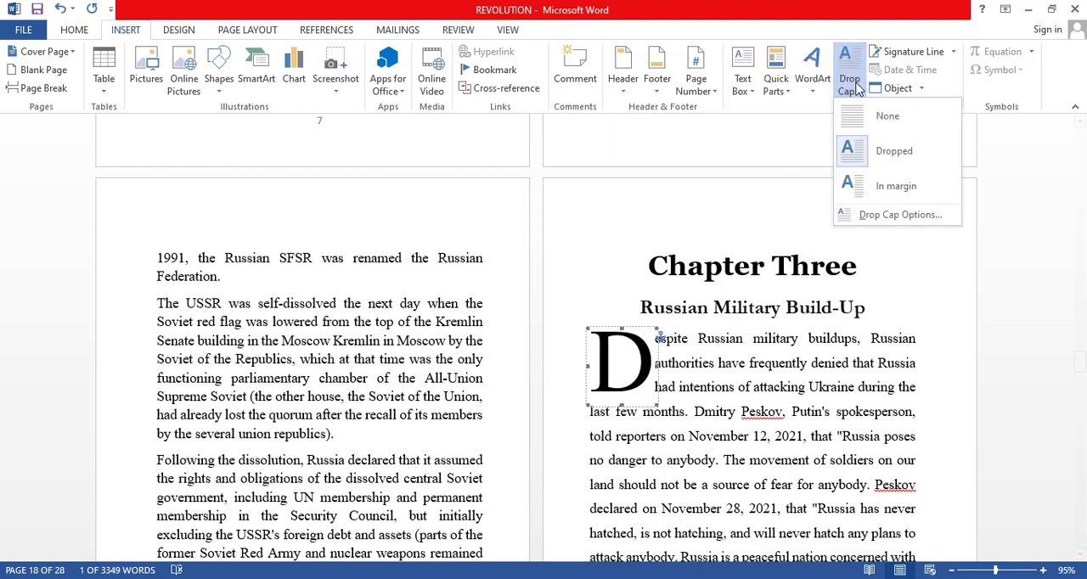
pyautogui.click(892, 215)
pyautogui.moveTo(564, 177); pyautogui.dragTo(919, 222)
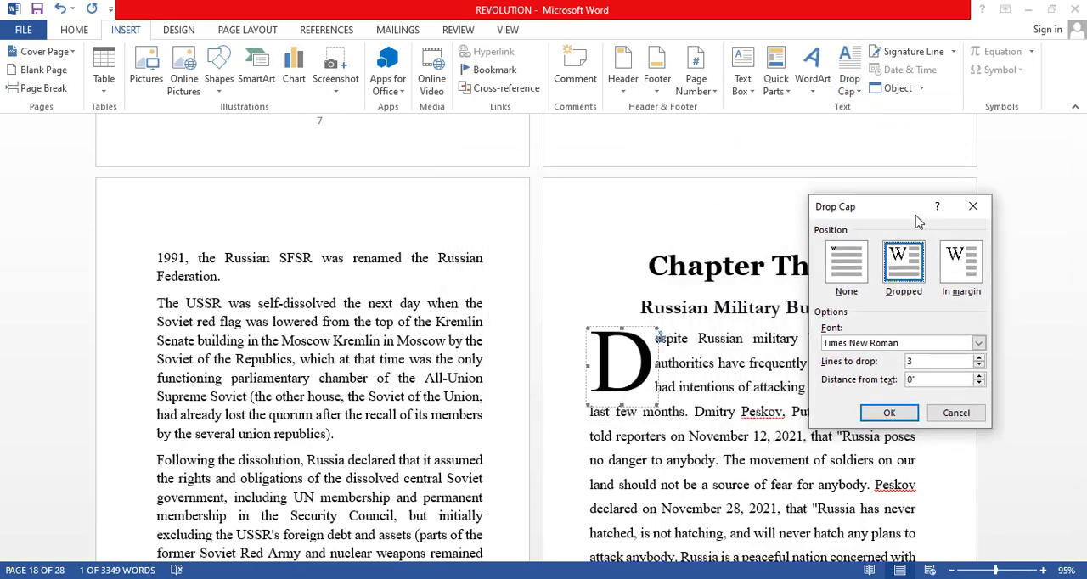
pyautogui.click(963, 270)
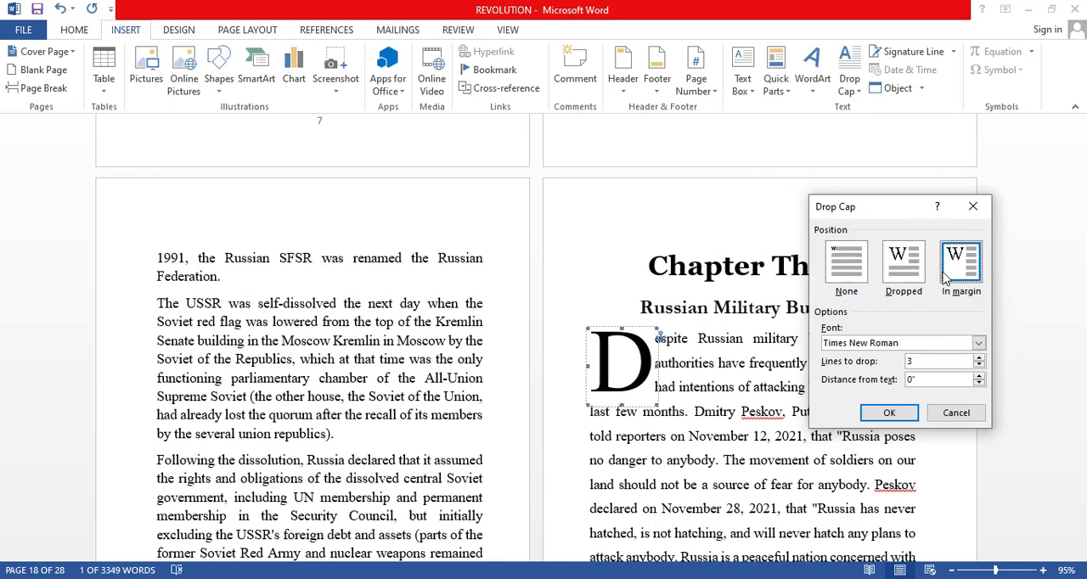
pyautogui.click(913, 276)
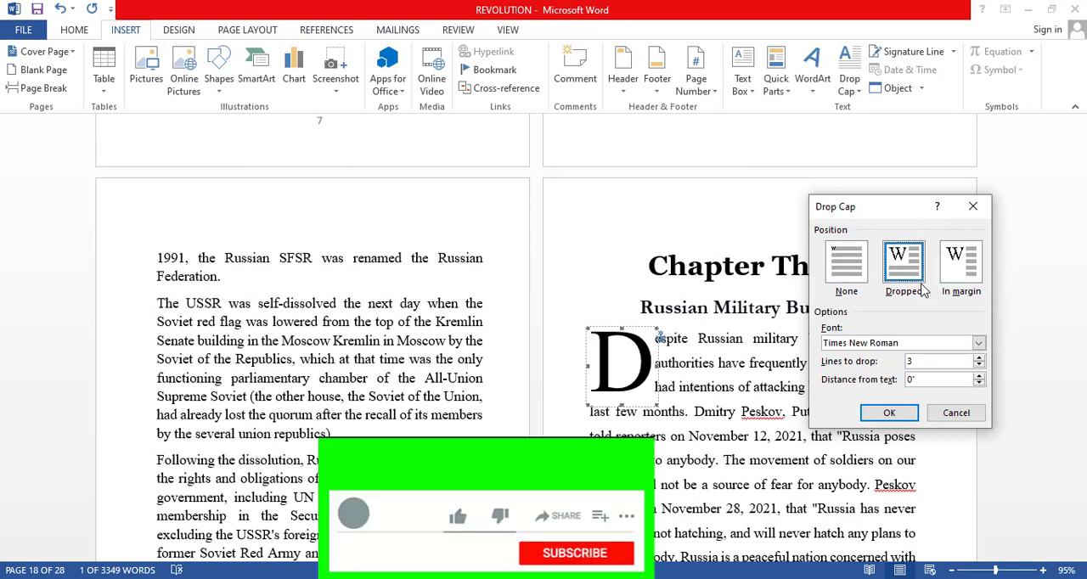
pyautogui.click(979, 358)
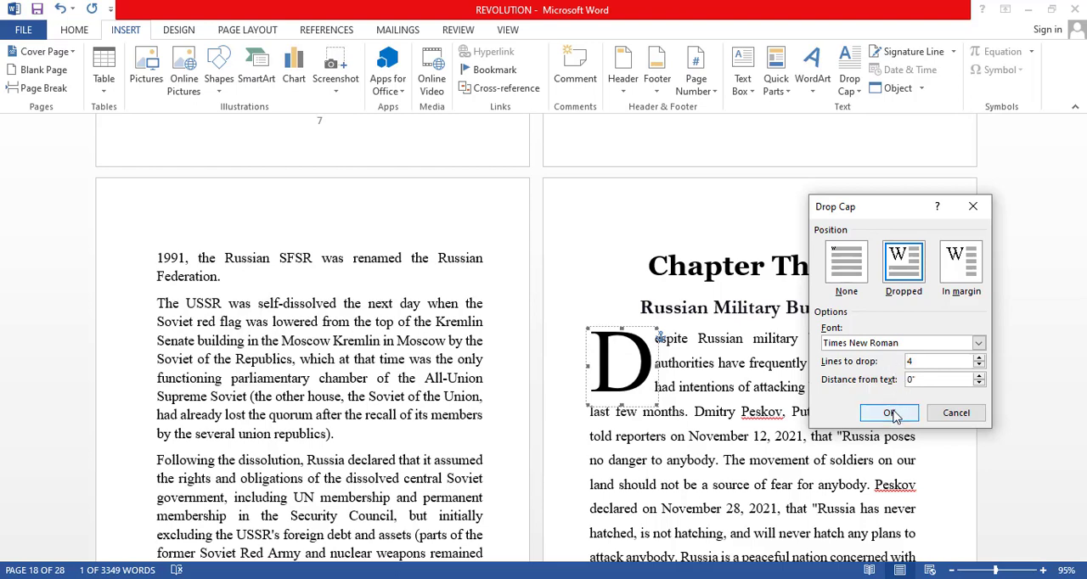
pyautogui.click(890, 414)
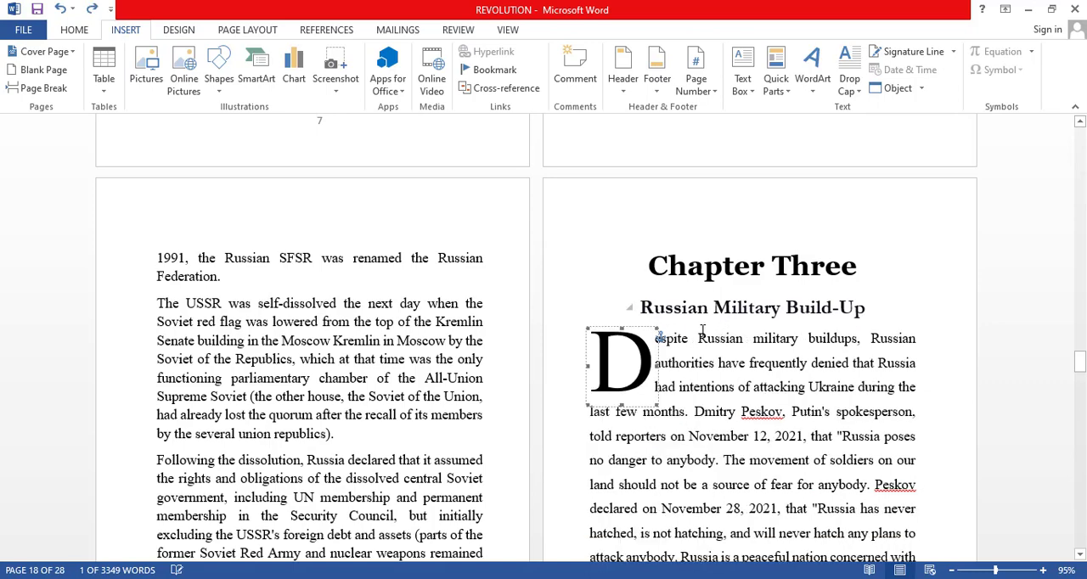
# Review the manuscript from Chapter Three's formatted pages through the remaining chapters to the end.
pyautogui.scroll(-3, 717, 323)
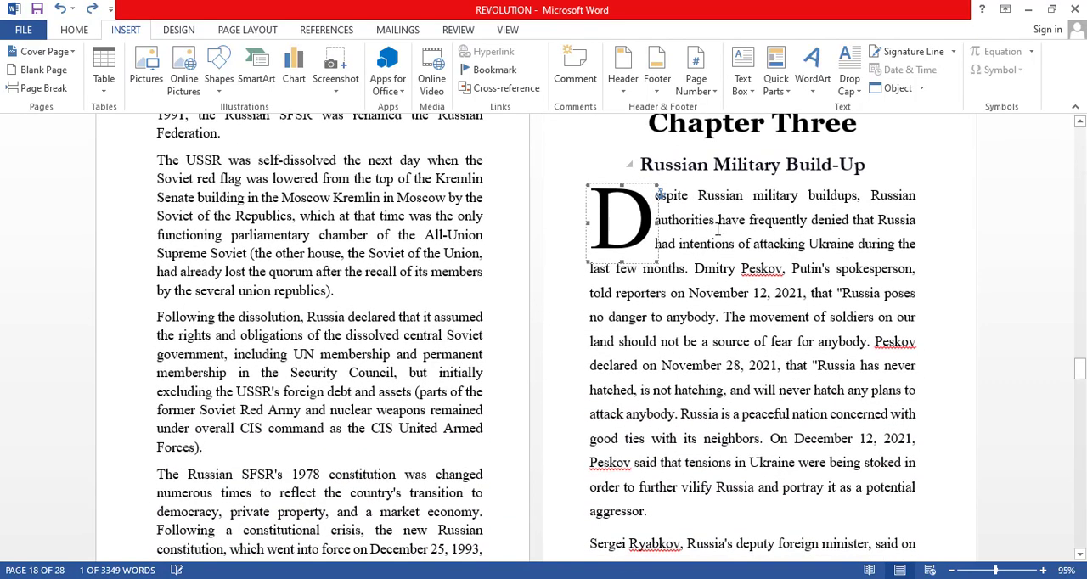
pyautogui.scroll(2, 718, 221)
pyautogui.scroll(-10, 718, 217)
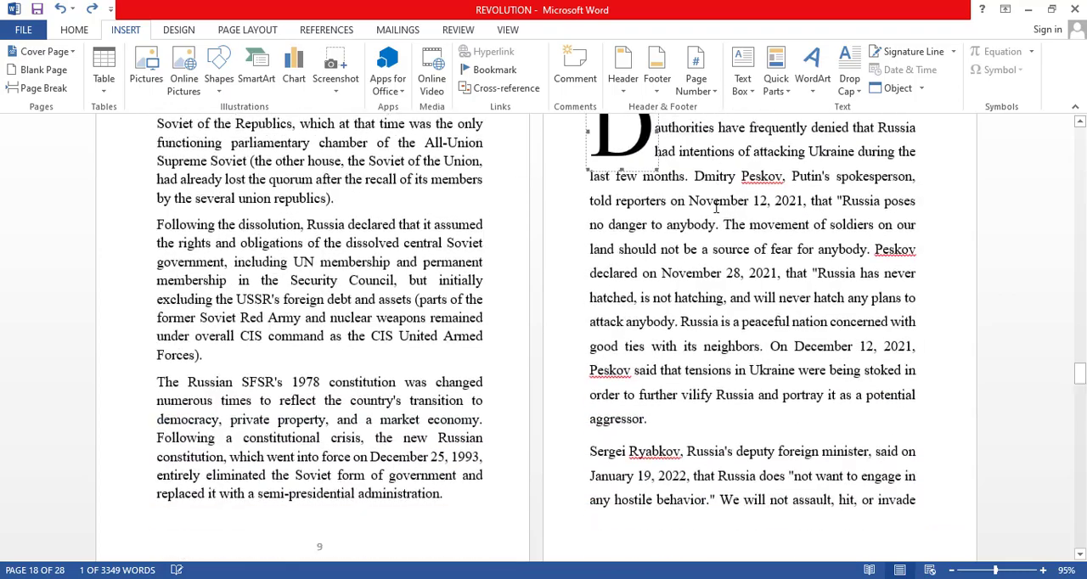
pyautogui.scroll(-12, 721, 220)
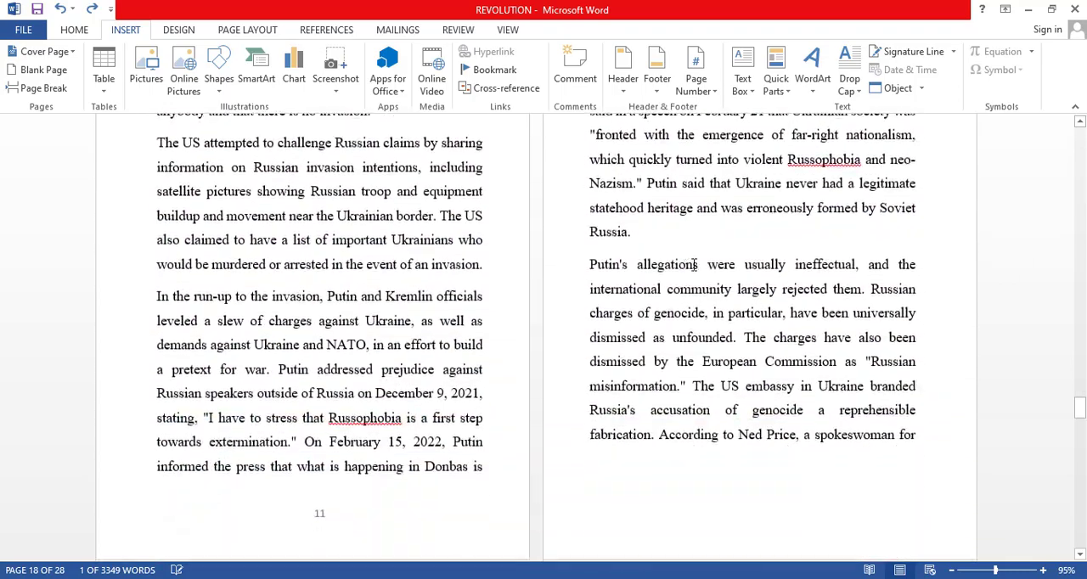
pyautogui.scroll(-18, 694, 268)
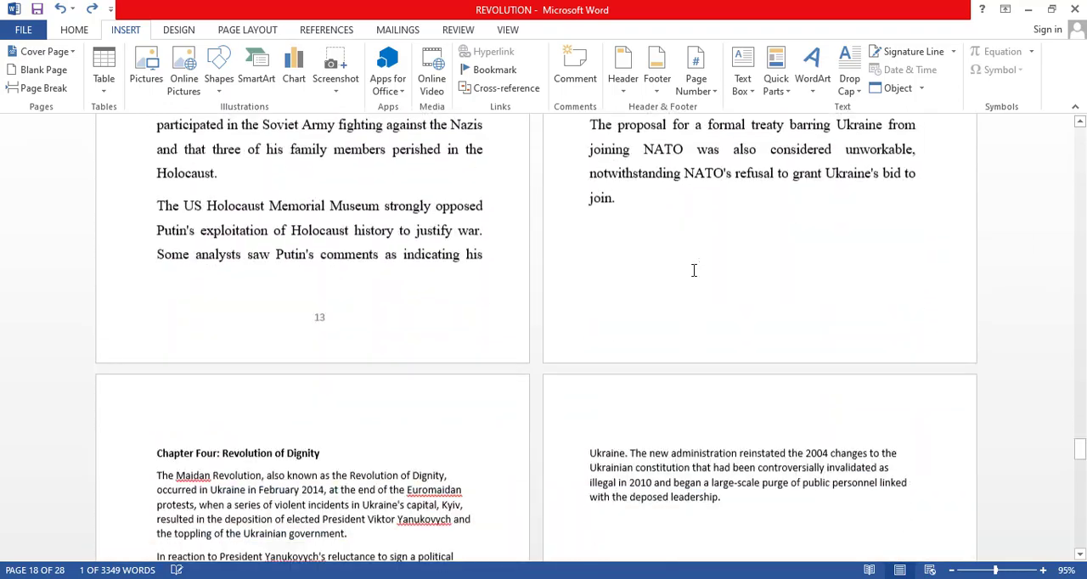
pyautogui.scroll(-20, 694, 270)
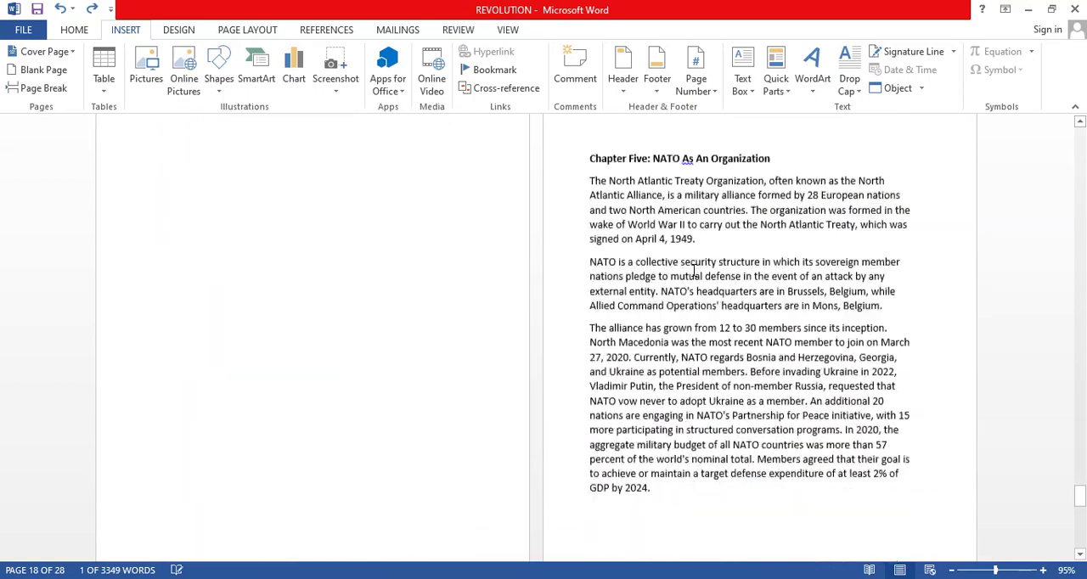
pyautogui.scroll(-11, 694, 270)
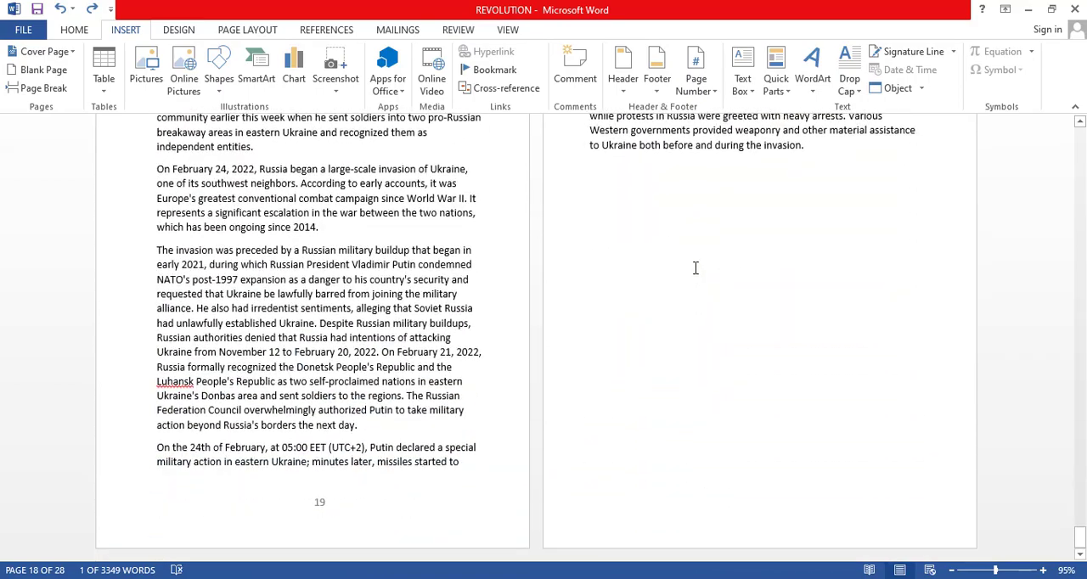
pyautogui.scroll(6, 693, 211)
pyautogui.scroll(20, 694, 212)
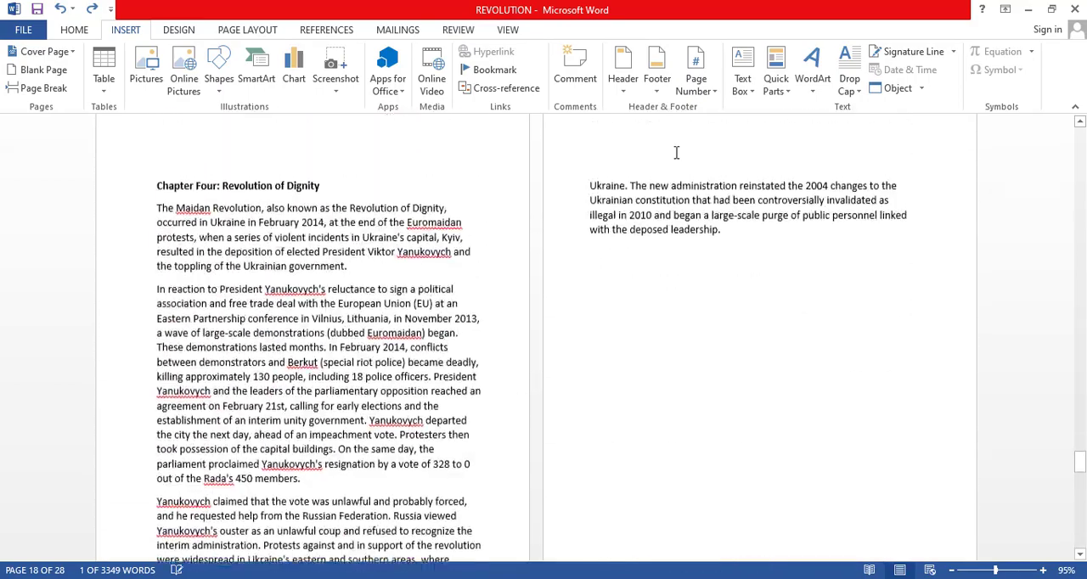
pyautogui.scroll(15, 677, 151)
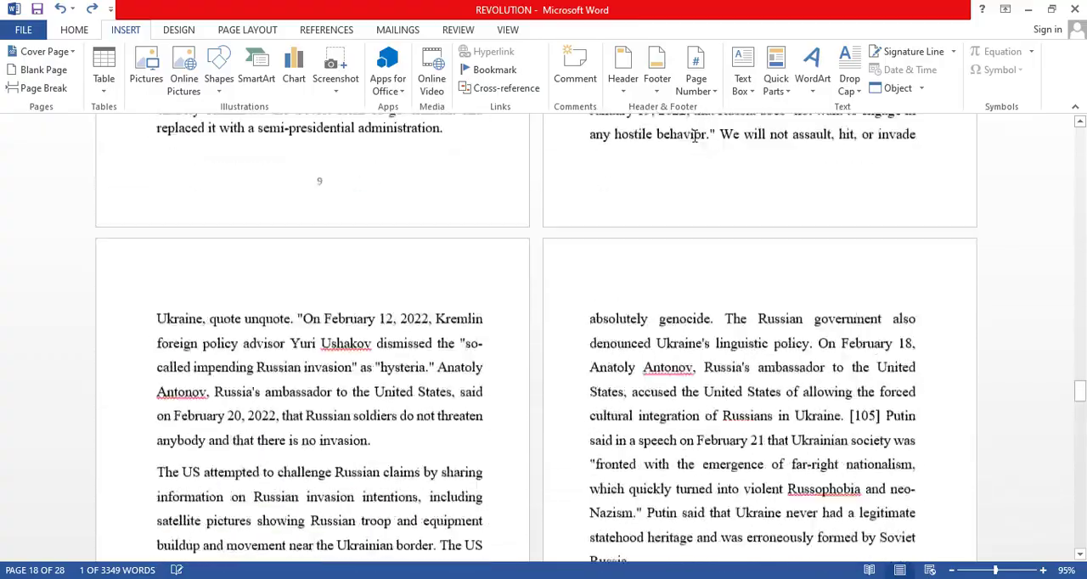
pyautogui.scroll(-20, 709, 136)
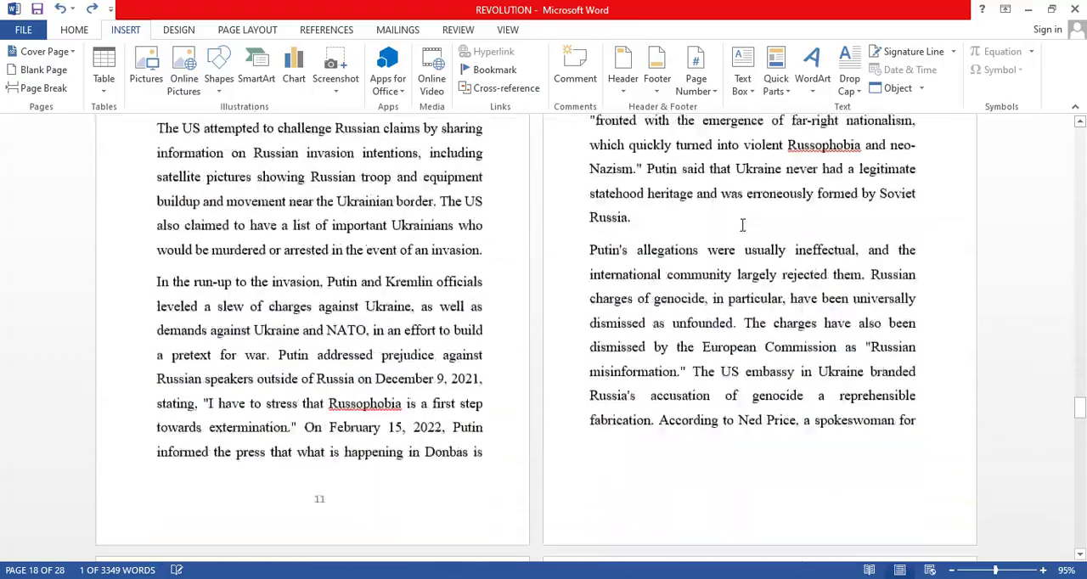
# Start Chapter Four on a new page and split its title so "Revolution of Dignity" sits on its own line, without the colon.
pyautogui.scroll(-15, 747, 208)
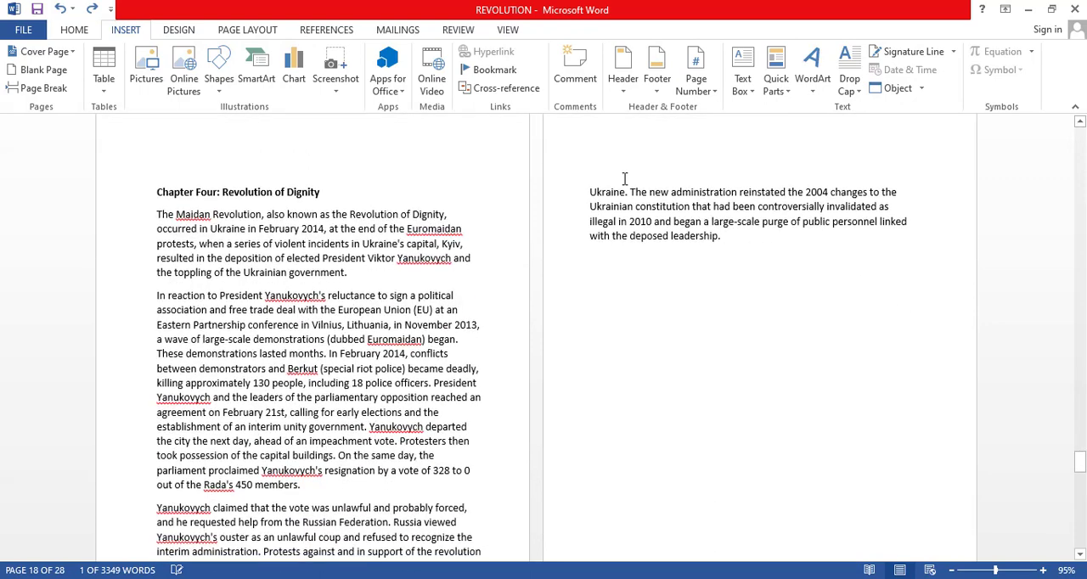
pyautogui.click(158, 189)
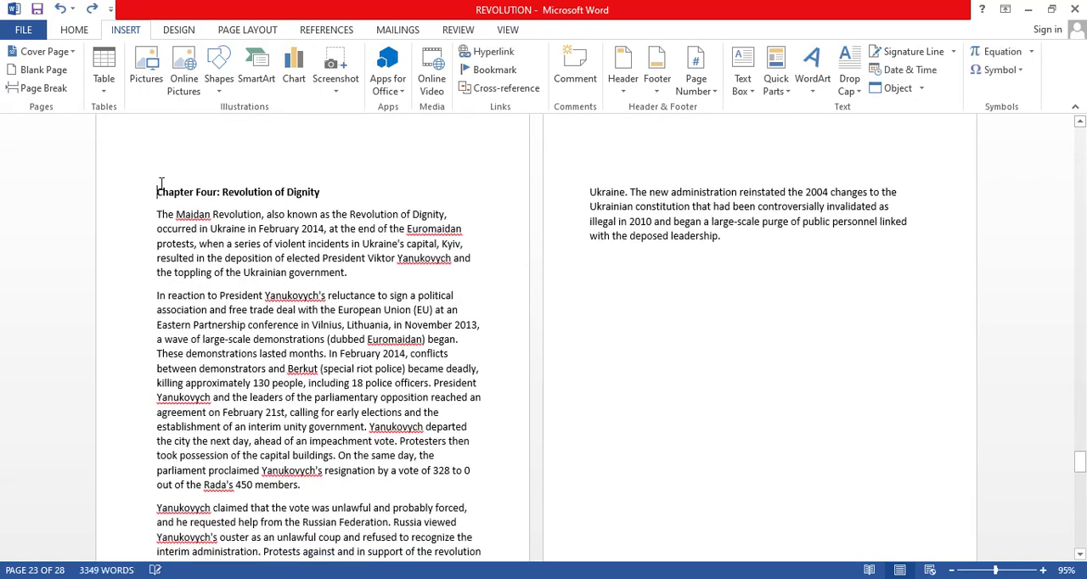
pyautogui.hotkey('ctrl', 'Return')
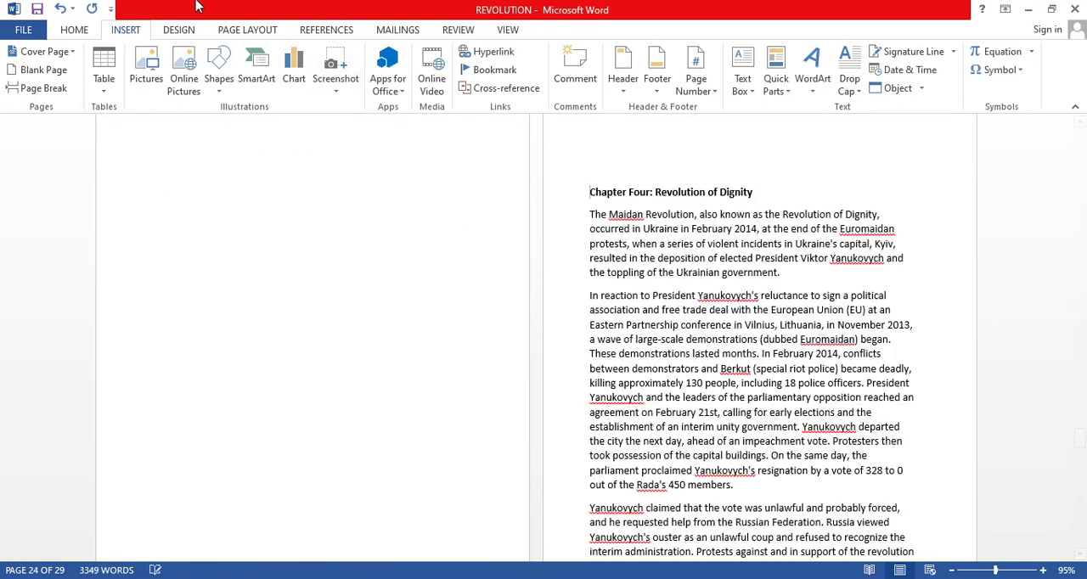
pyautogui.click(654, 192)
pyautogui.press('Return')
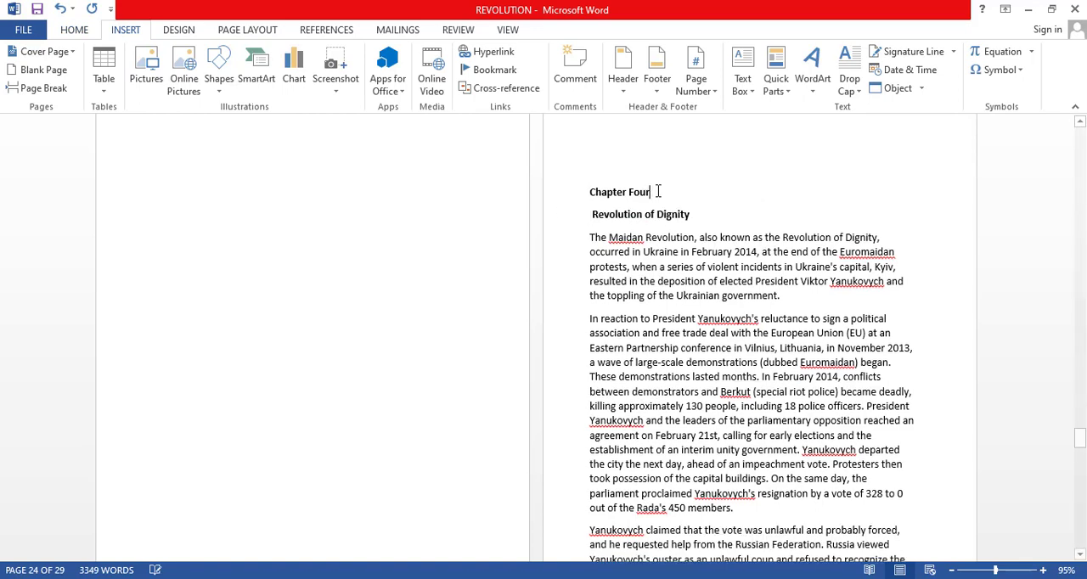
# Apply Heading 1 to "Chapter Four" and Heading 2 to "Revolution of Dignity", and save the document.
pyautogui.click(74, 30)
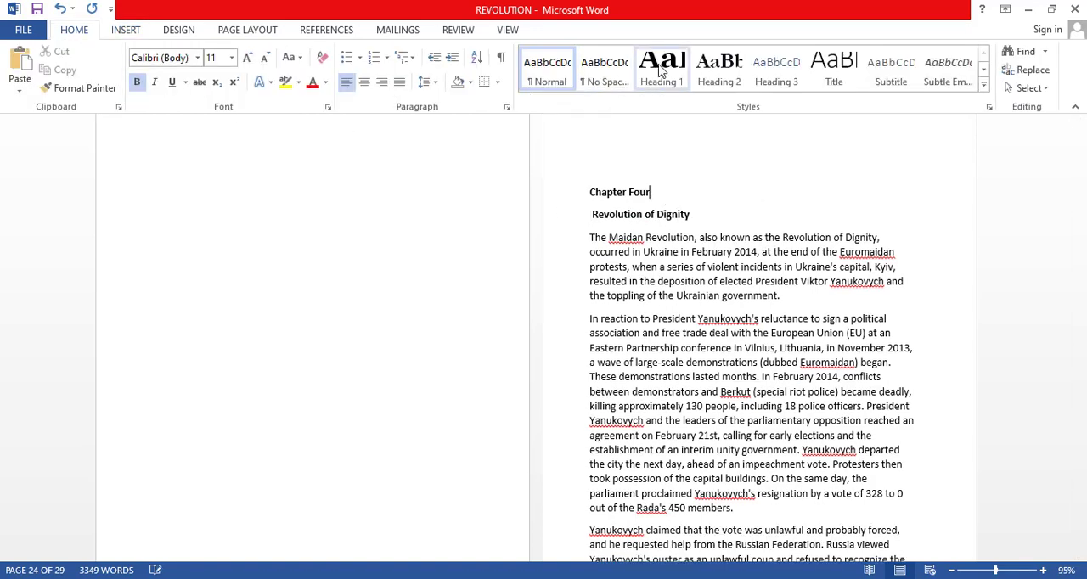
pyautogui.click(661, 71)
pyautogui.click(707, 237)
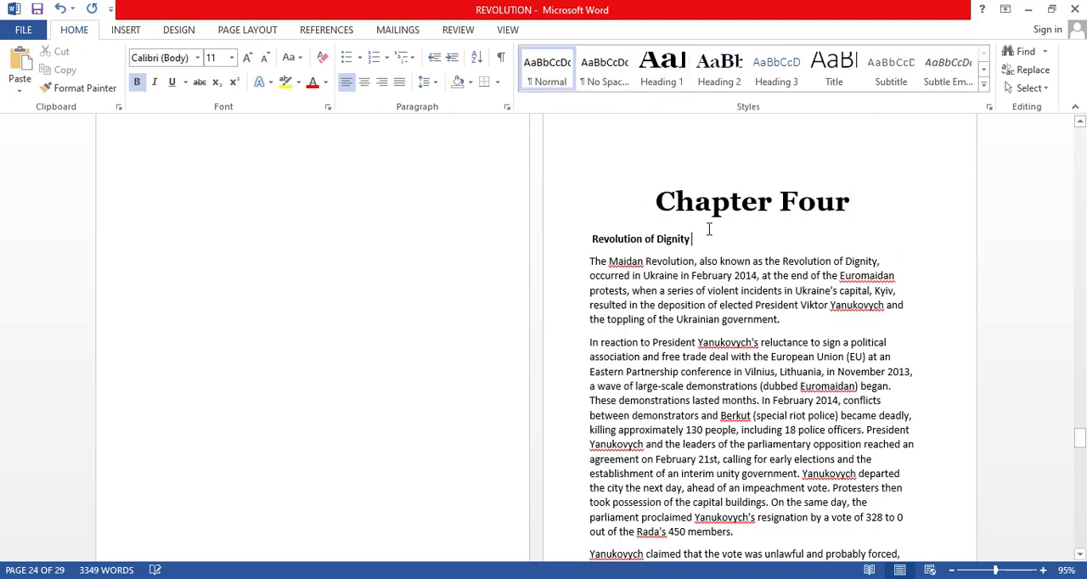
pyautogui.click(718, 85)
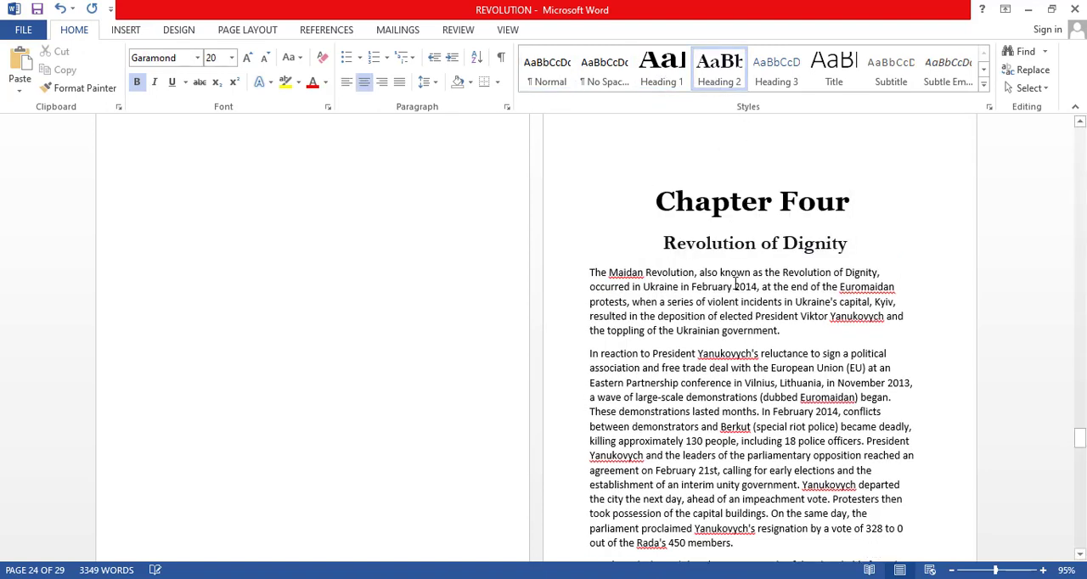
pyautogui.hotkey('ctrl', 's')
# Insert a page break before the Chapter Five title and apply Heading 1 to the title.
pyautogui.scroll(-20, 693, 280)
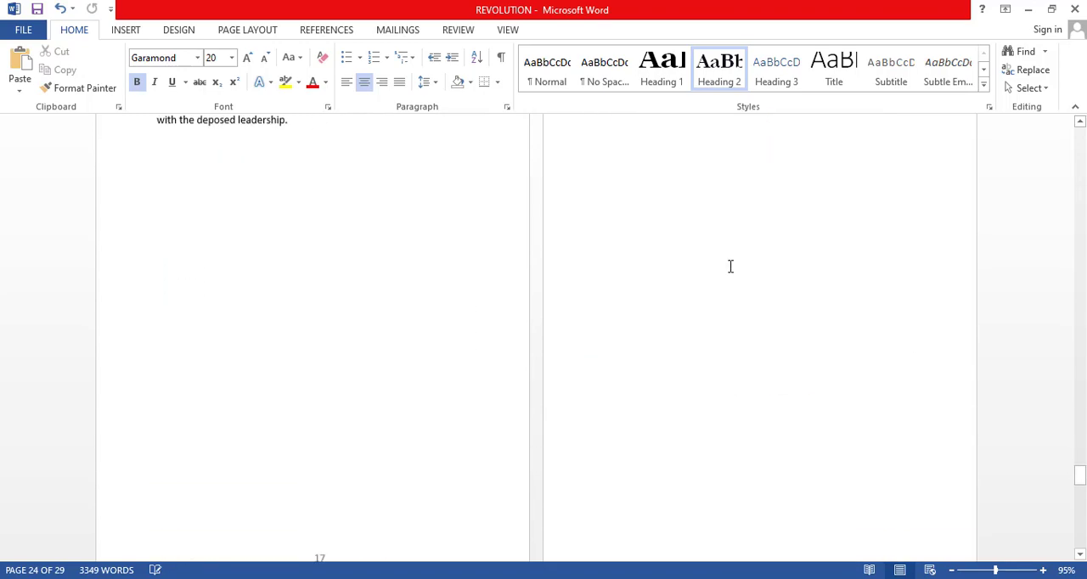
pyautogui.scroll(-1, 728, 266)
pyautogui.click(156, 226)
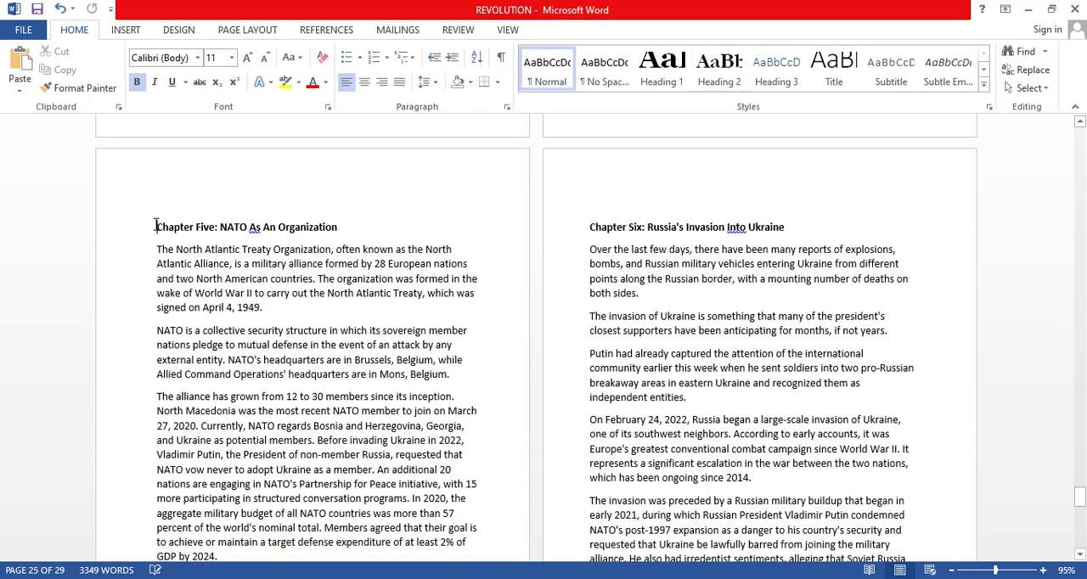
pyautogui.hotkey('ctrl', 'Return')
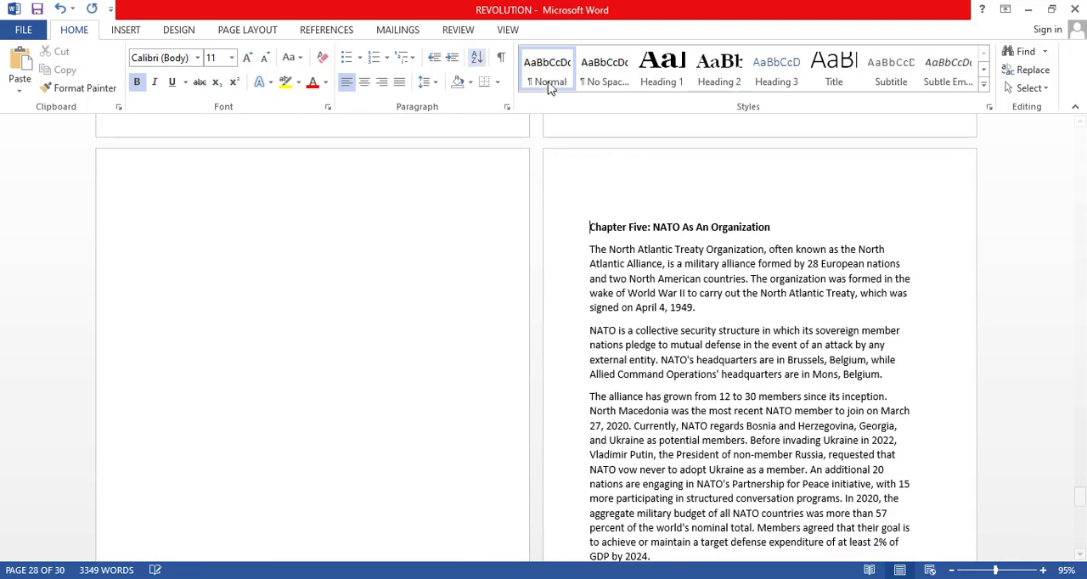
pyautogui.click(662, 72)
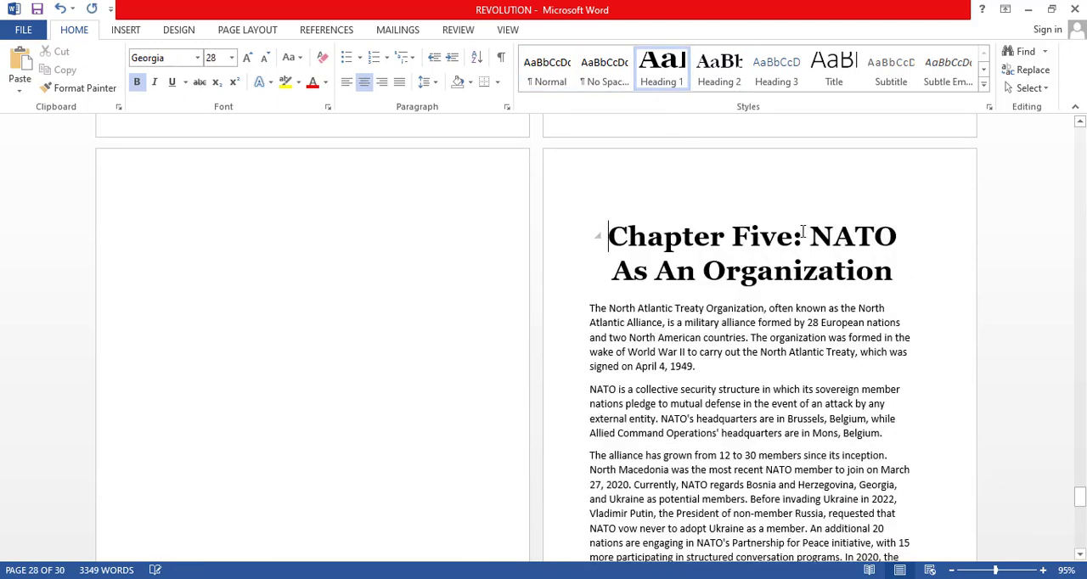
# Remove the colon from the Chapter Five title and put "NATO As An Organization" on its own line in Heading 2.
pyautogui.press('BackSpace')
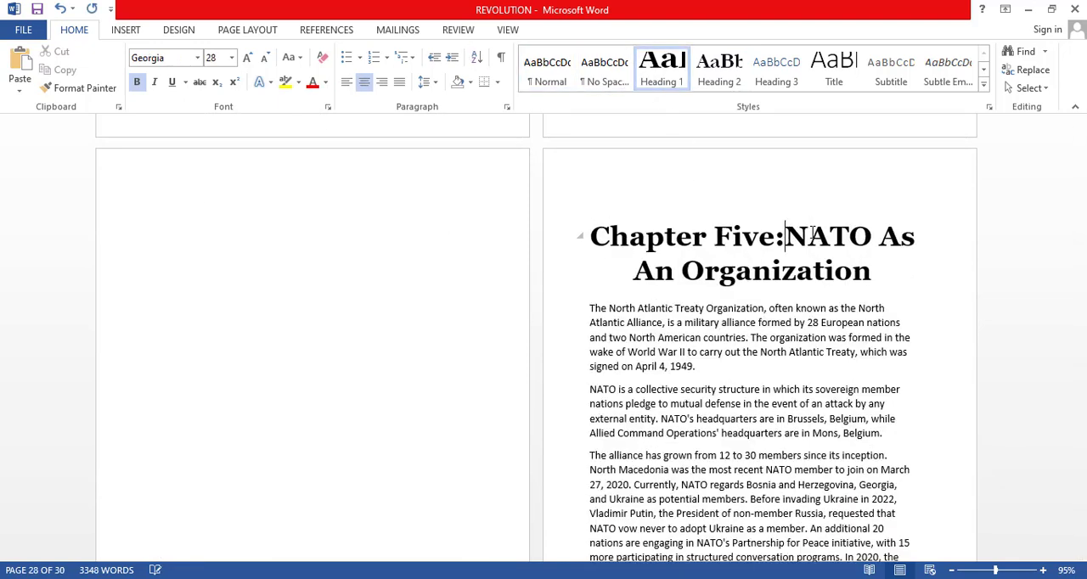
pyautogui.press('BackSpace')
pyautogui.press('Return')
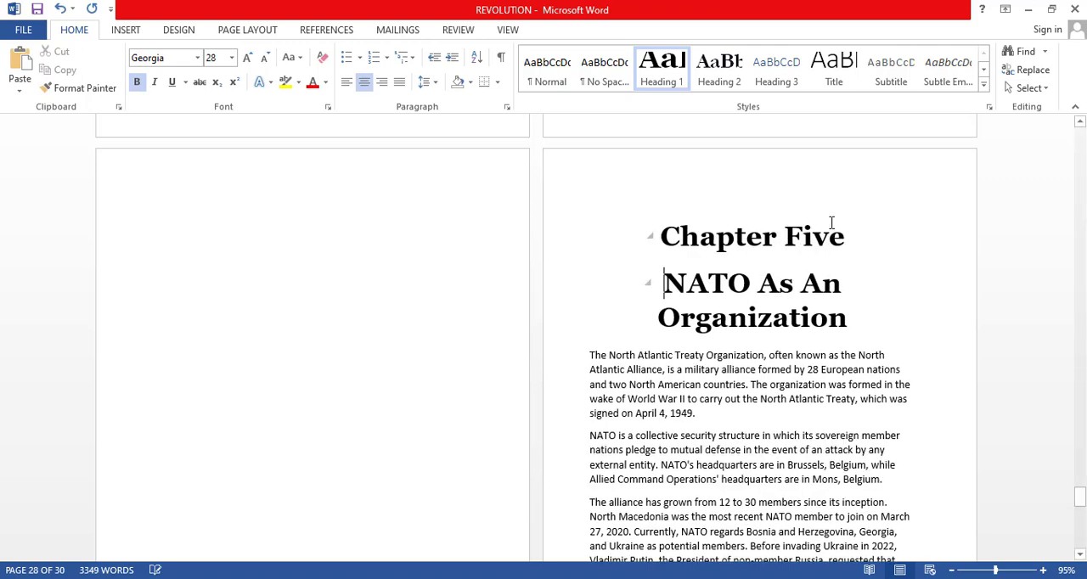
pyautogui.click(719, 68)
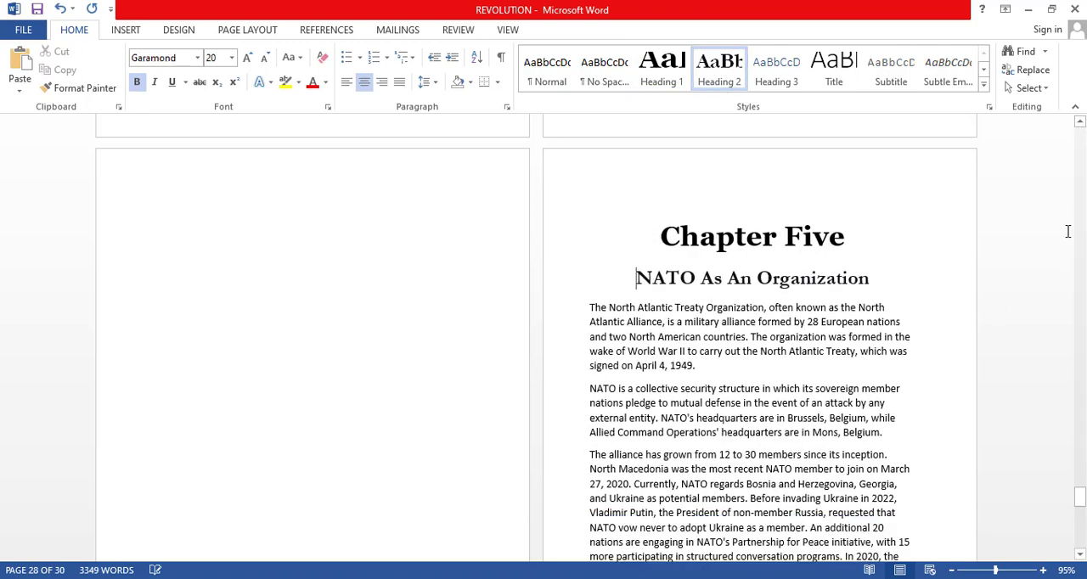
# Insert a page break before the Chapter Six title and apply Heading 1 to the title.
pyautogui.scroll(-10, 889, 391)
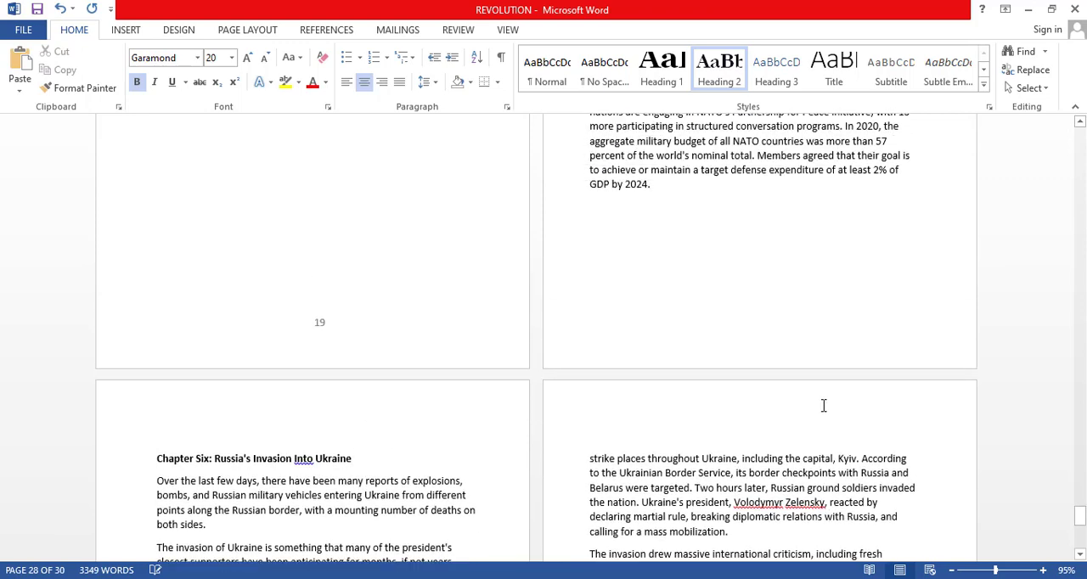
pyautogui.click(156, 279)
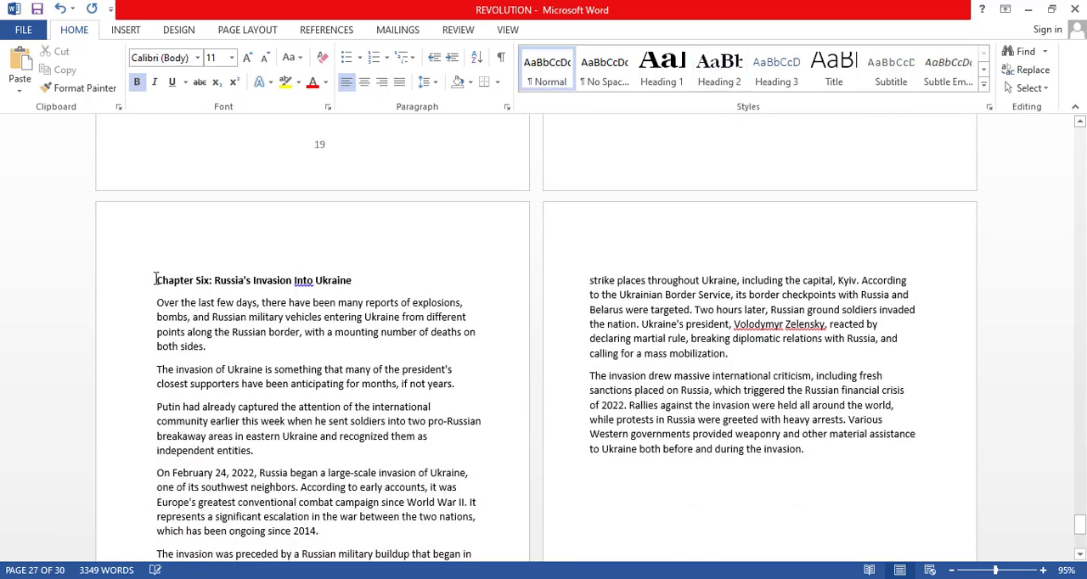
pyautogui.hotkey('ctrl', 'Return')
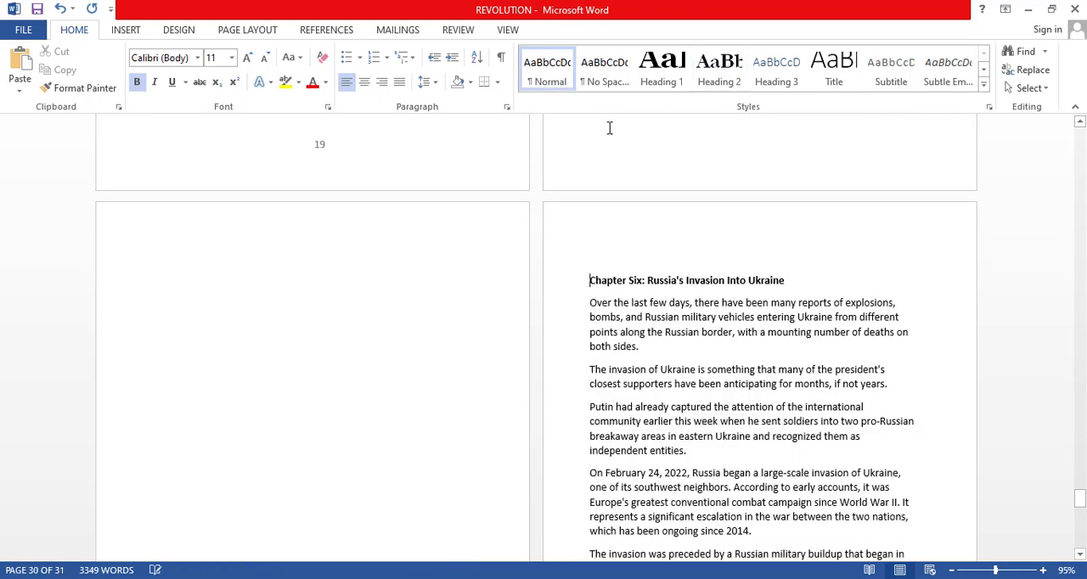
pyautogui.click(662, 68)
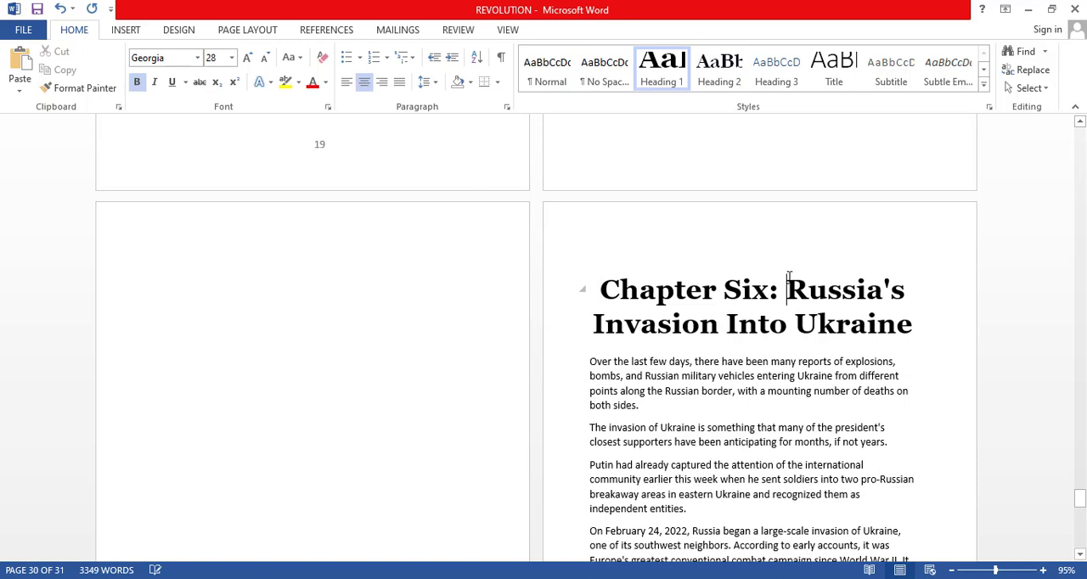
# Move "Russia's Invasion Into Ukraine" to its own Heading 2 line without the colon after "Chapter Six", and save the document.
pyautogui.press('BackSpace')
pyautogui.press('BackSpace')
pyautogui.press('Return')
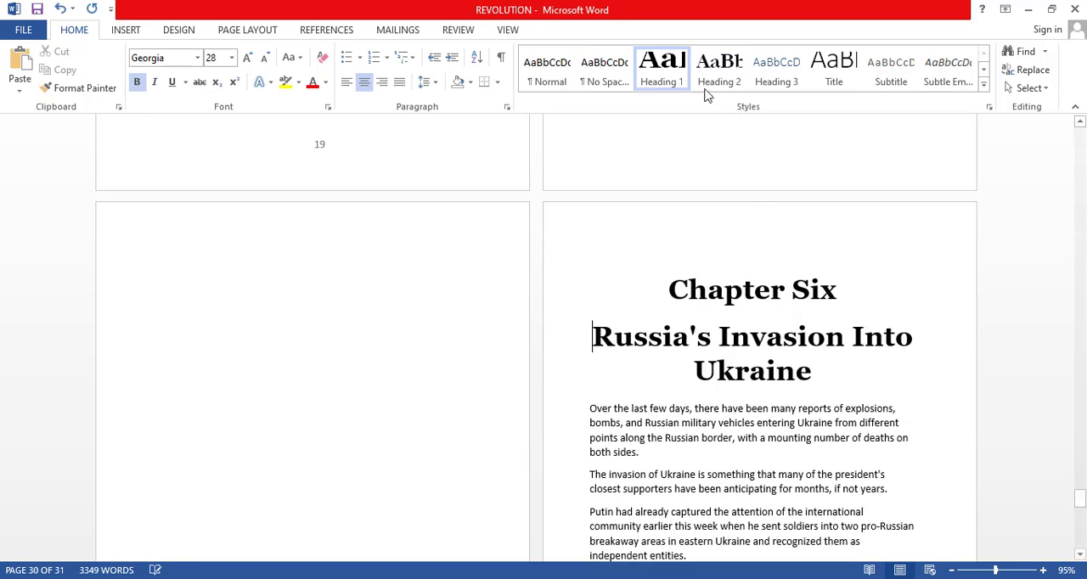
pyautogui.click(713, 75)
pyautogui.hotkey('ctrl', 's')
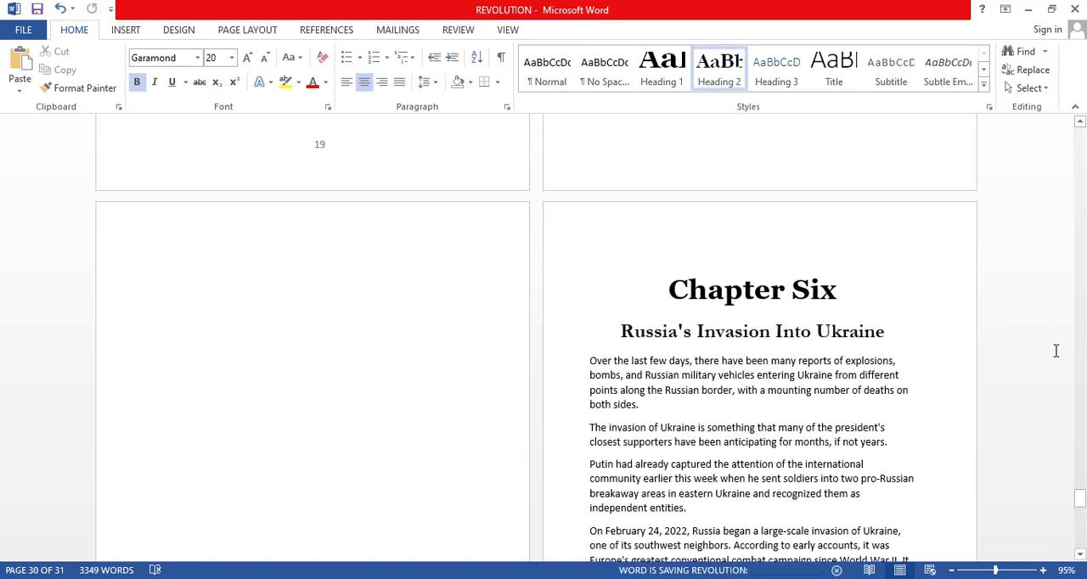
# Delete the manually typed chapter entries under the "TABLE OF CONTENTS" title, from the Introduction to Chapter Six.
pyautogui.moveTo(1082, 488); pyautogui.dragTo(1083, 501)
pyautogui.scroll(-8, 1083, 499)
pyautogui.scroll(13, 1061, 372)
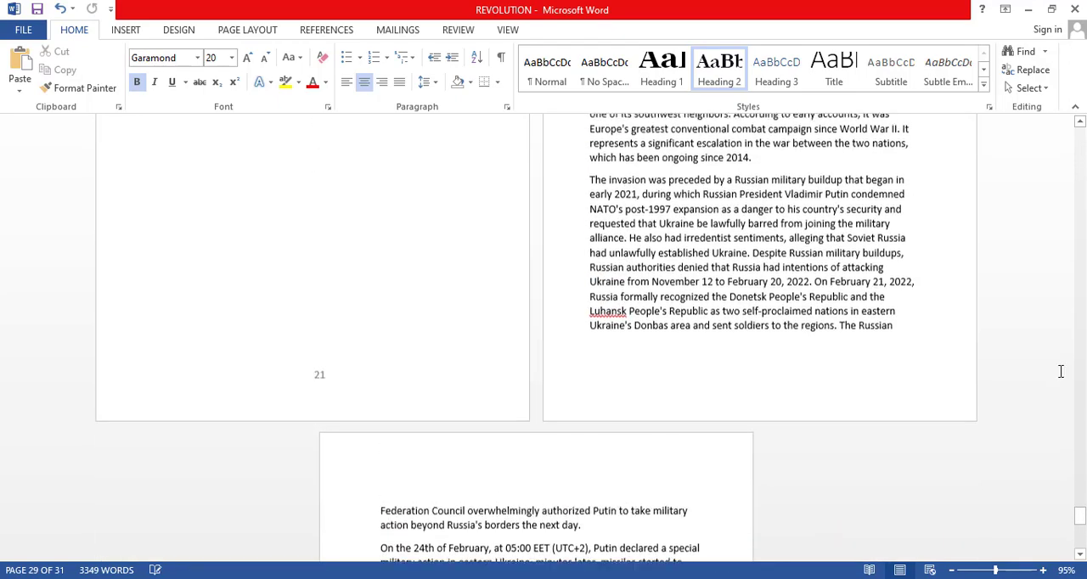
pyautogui.moveTo(1080, 499); pyautogui.dragTo(1082, 127)
pyautogui.scroll(-8, 719, 323)
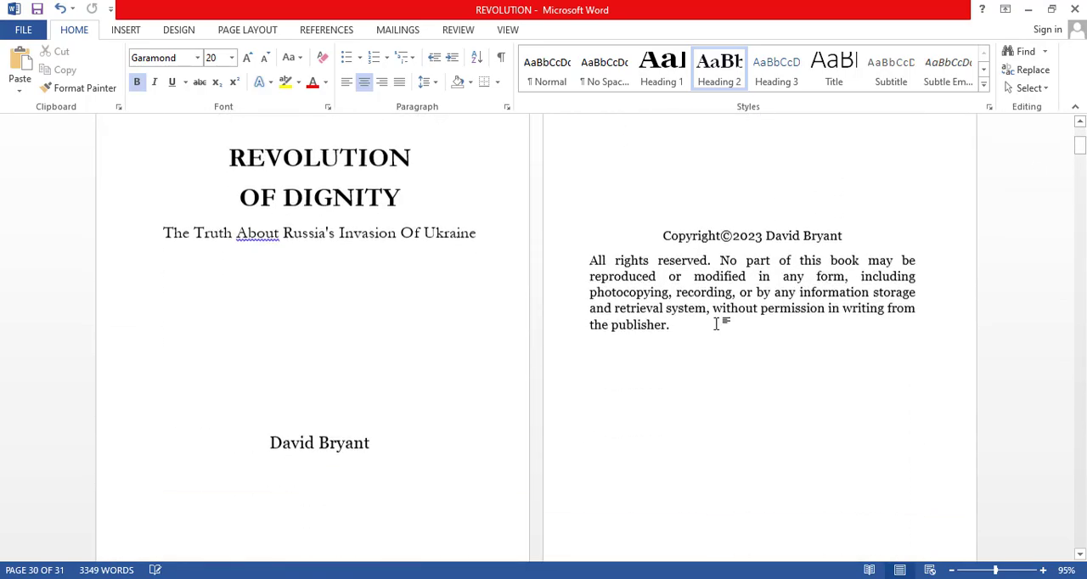
pyautogui.scroll(-5, 717, 324)
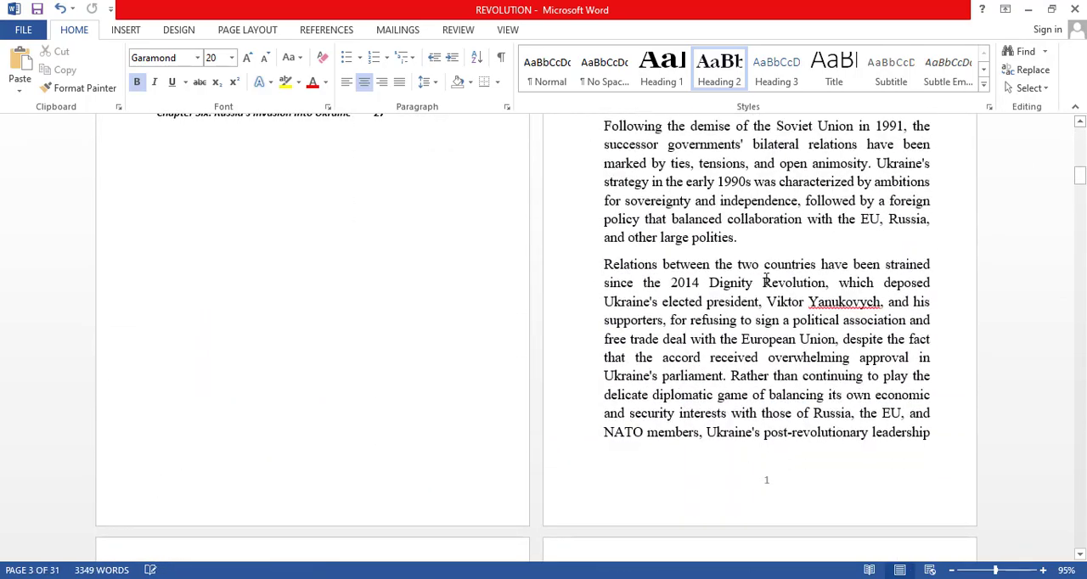
pyautogui.scroll(3, 482, 325)
pyautogui.moveTo(389, 409); pyautogui.dragTo(150, 266)
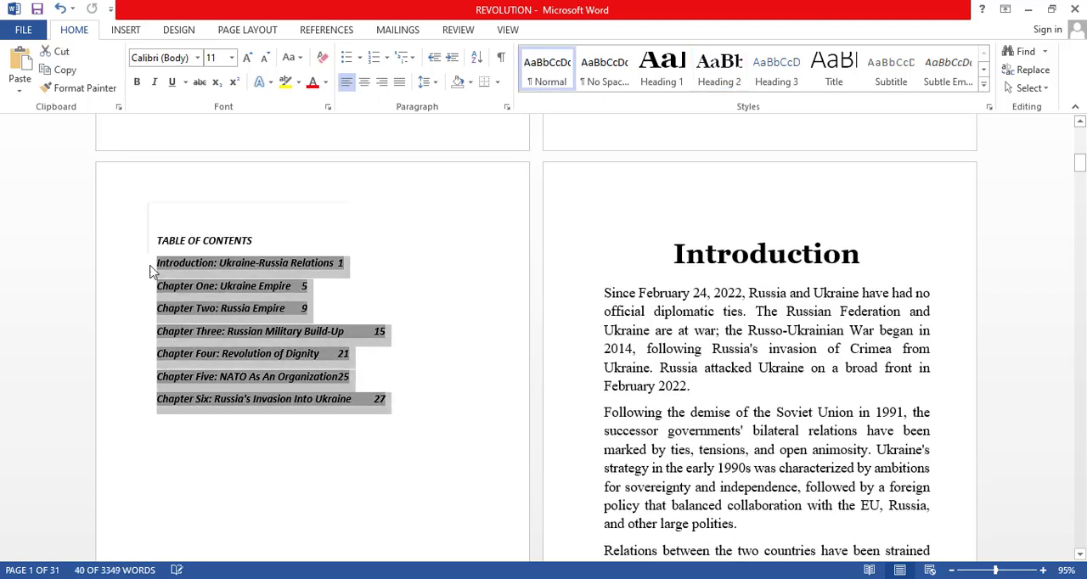
pyautogui.press('Delete')
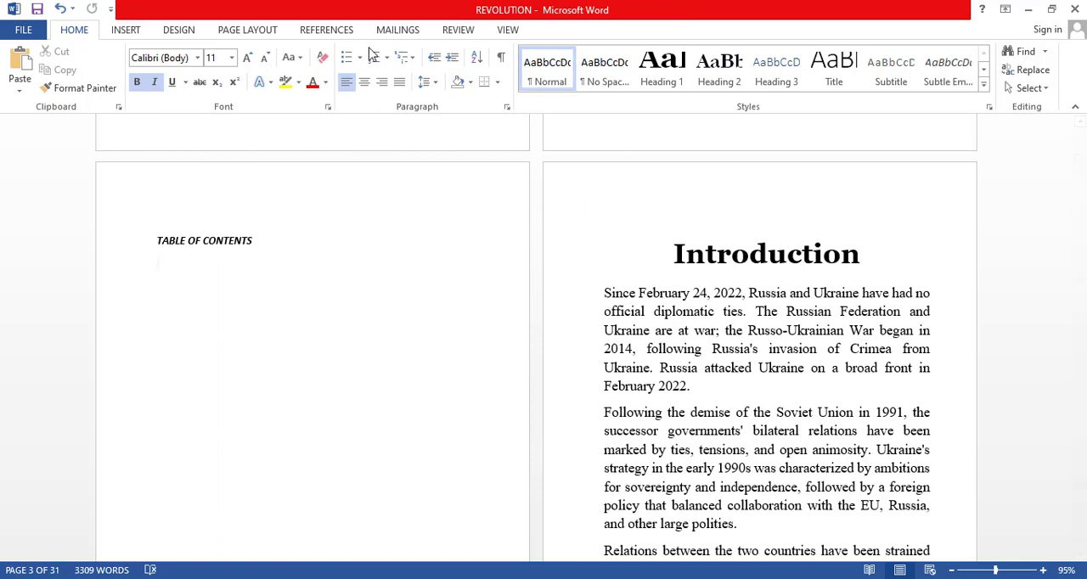
# Try a custom table of contents in the Fancy format with page numbers turned off, below the "TABLE OF CONTENTS" title.
pyautogui.click(330, 30)
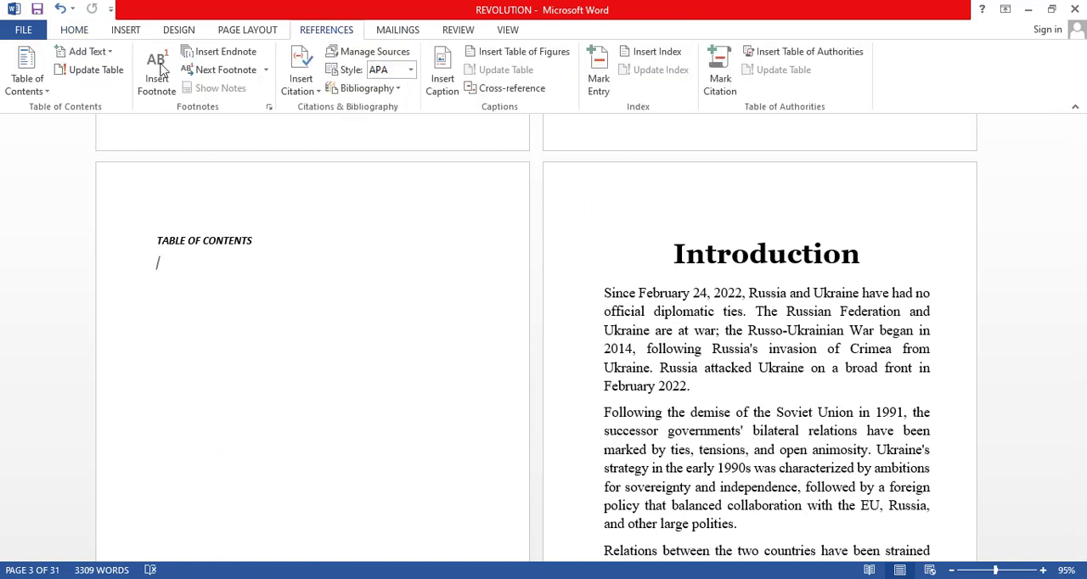
pyautogui.click(23, 71)
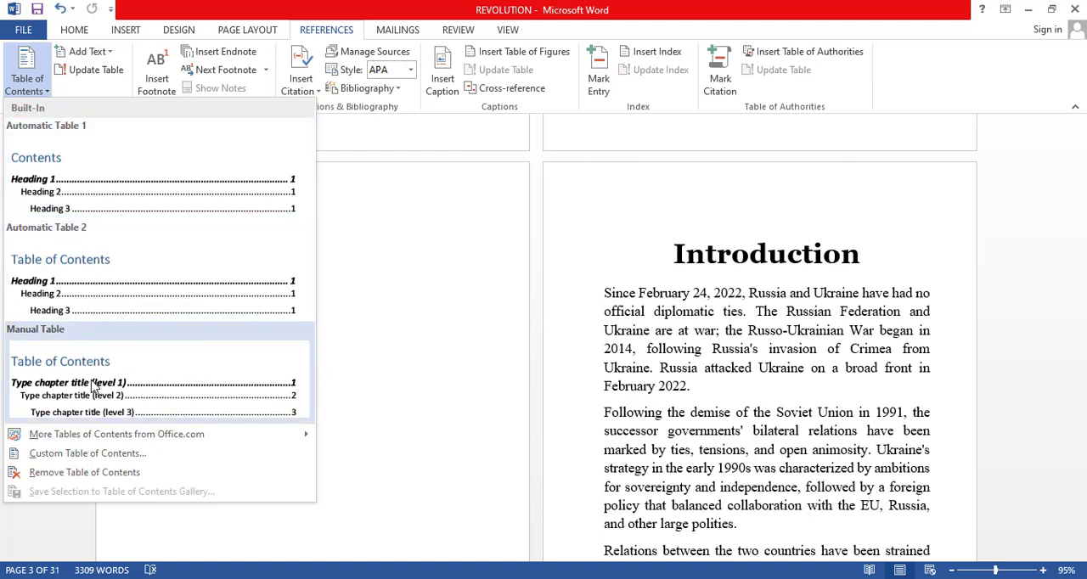
pyautogui.click(85, 456)
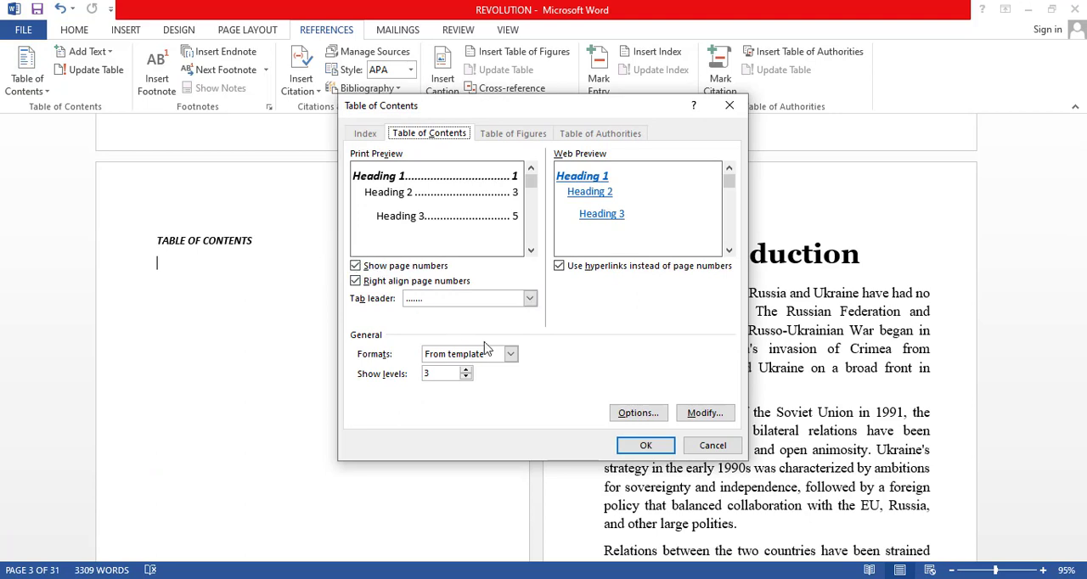
pyautogui.click(511, 355)
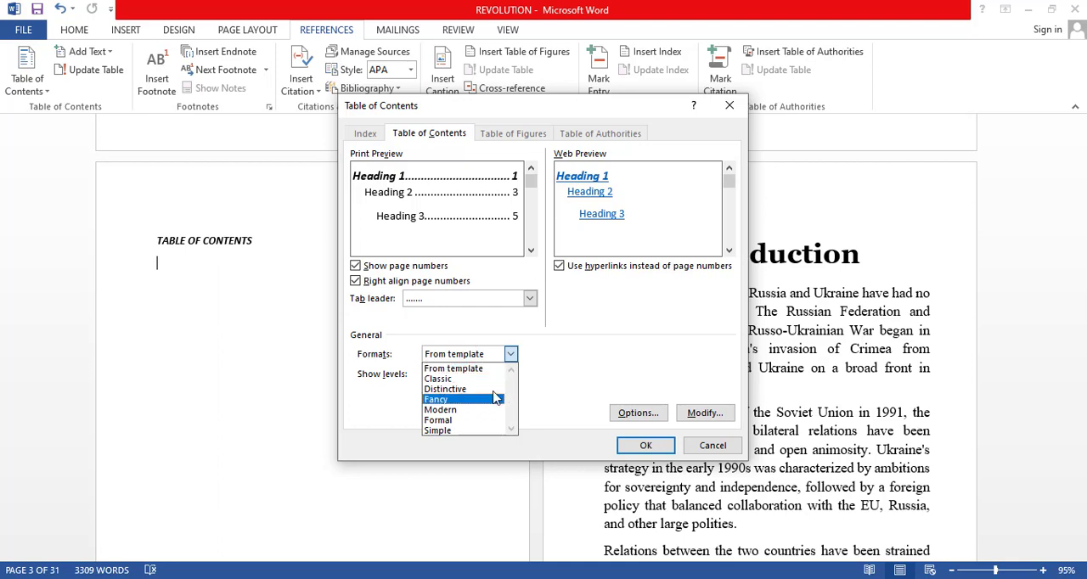
pyautogui.click(455, 400)
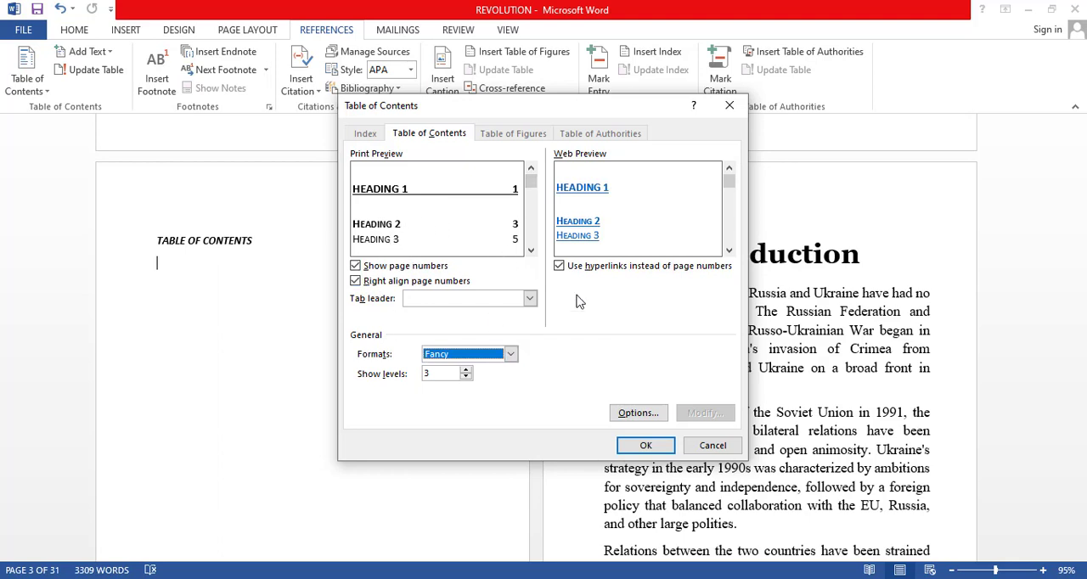
pyautogui.click(356, 266)
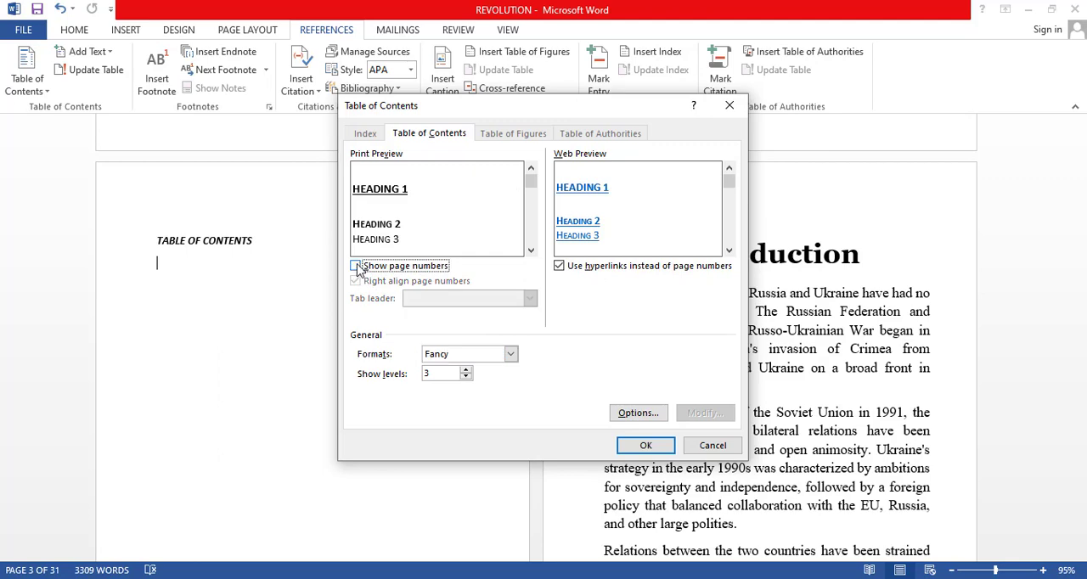
pyautogui.click(647, 447)
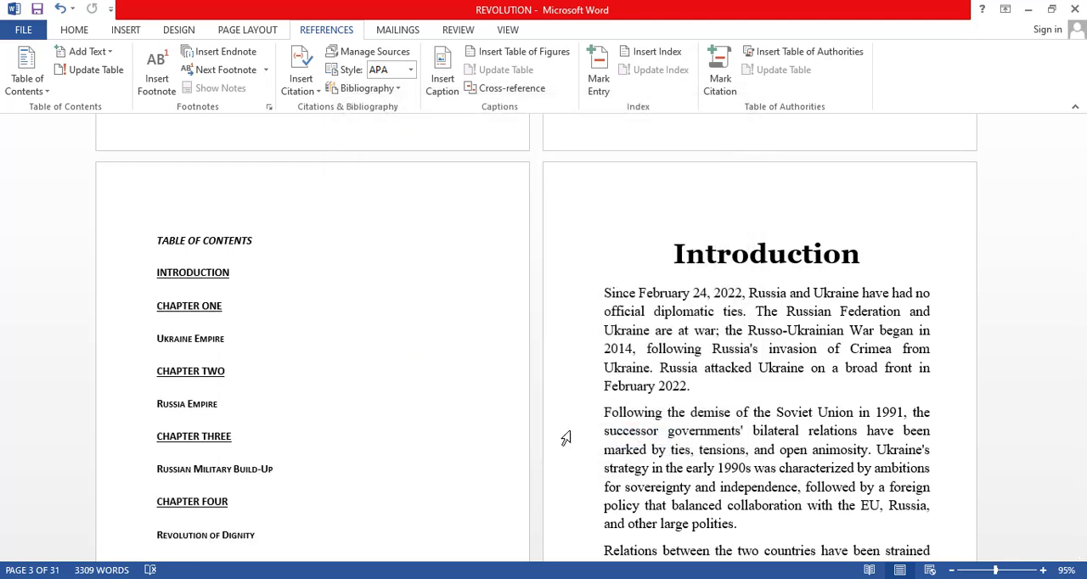
# Check the inserted Fancy table of contents from the Introduction to Chapter Six, and undo its insertion.
pyautogui.scroll(-3, 351, 347)
pyautogui.scroll(-3, 354, 302)
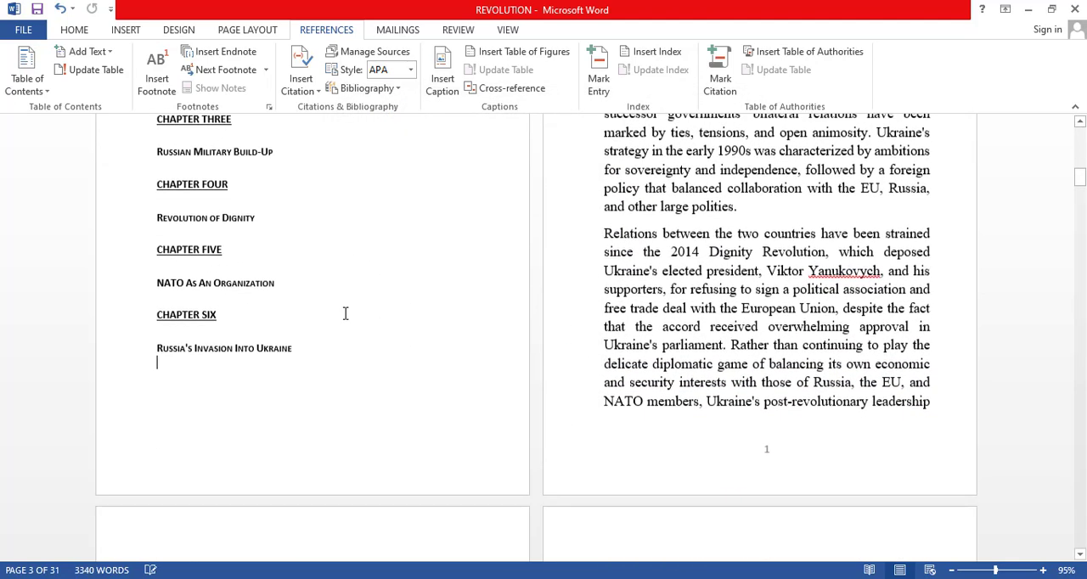
pyautogui.scroll(4, 353, 297)
pyautogui.scroll(2, 340, 288)
pyautogui.scroll(-3, 331, 323)
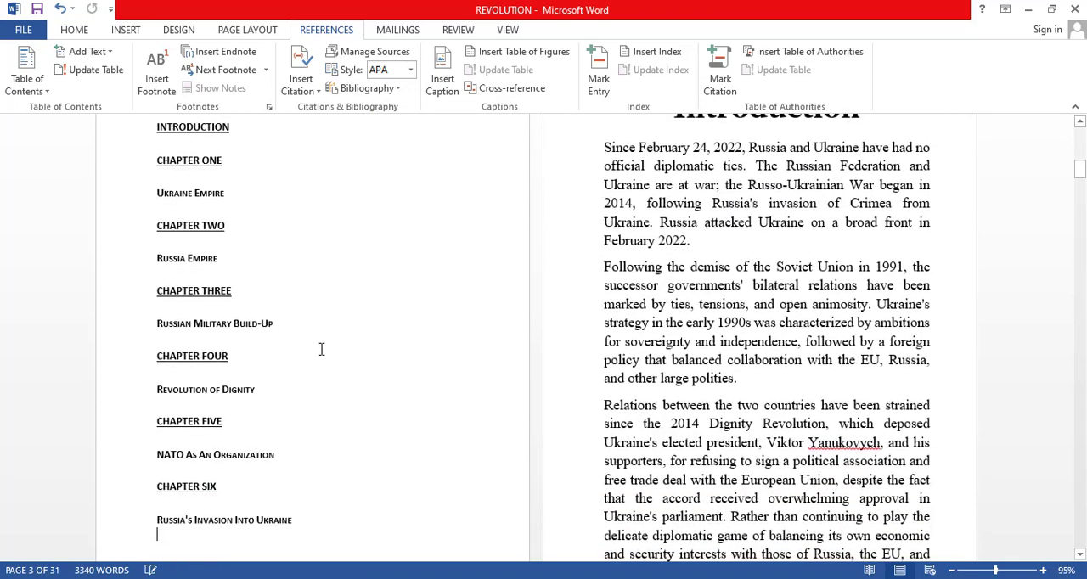
pyautogui.hotkey('ctrl', 'z')
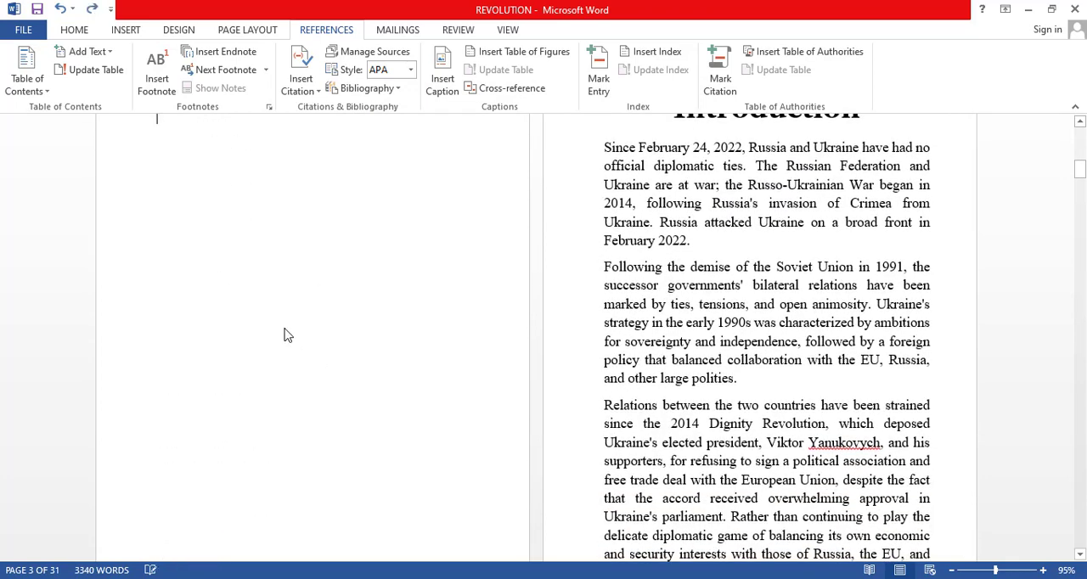
# Insert a custom table of contents below the "TABLE OF CONTENTS" title in the Fancy format with right-aligned page numbers and three levels.
pyautogui.click(27, 75)
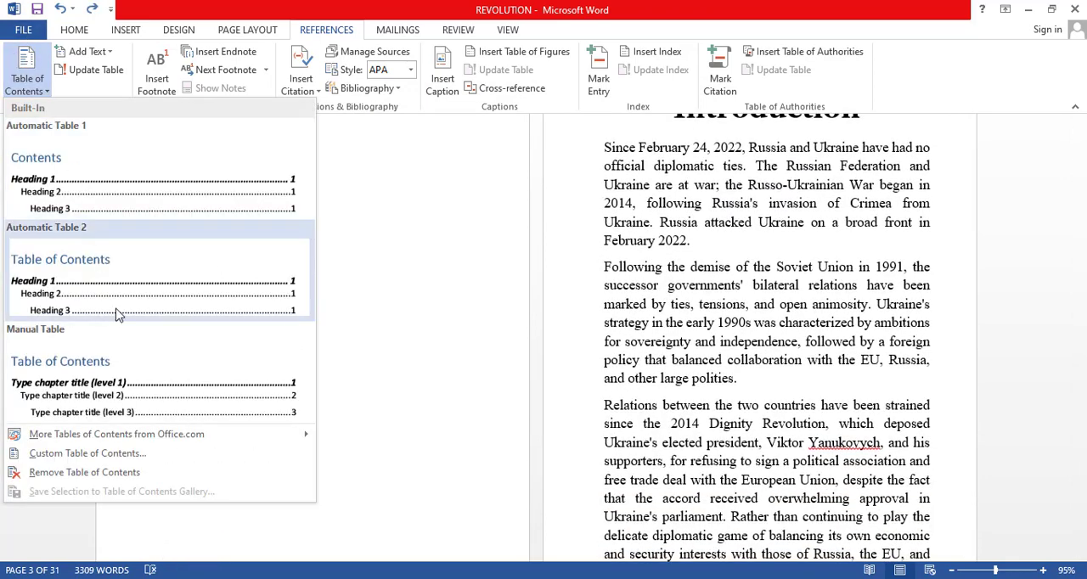
pyautogui.click(88, 453)
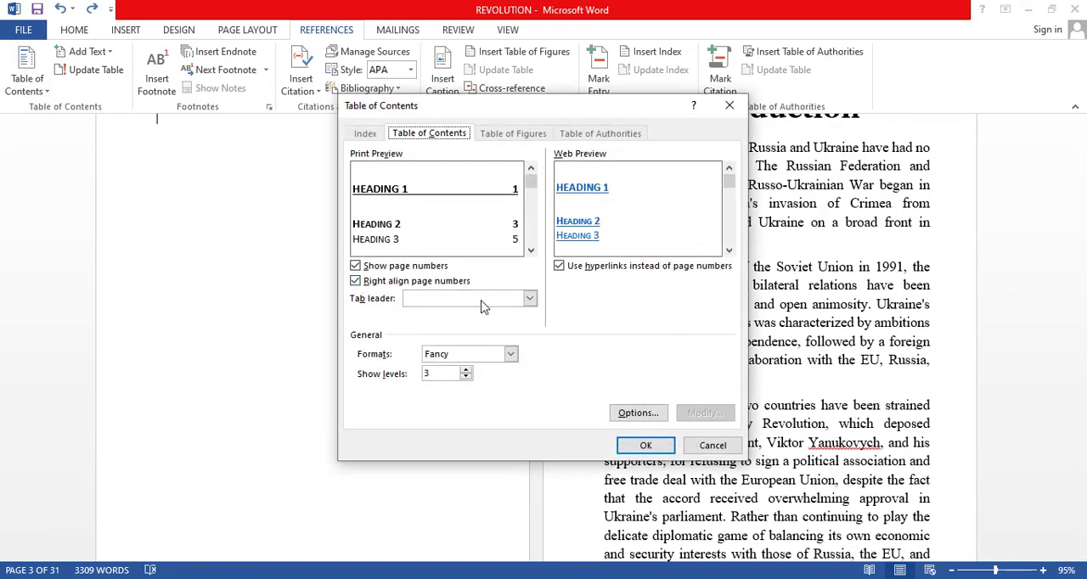
pyautogui.click(640, 446)
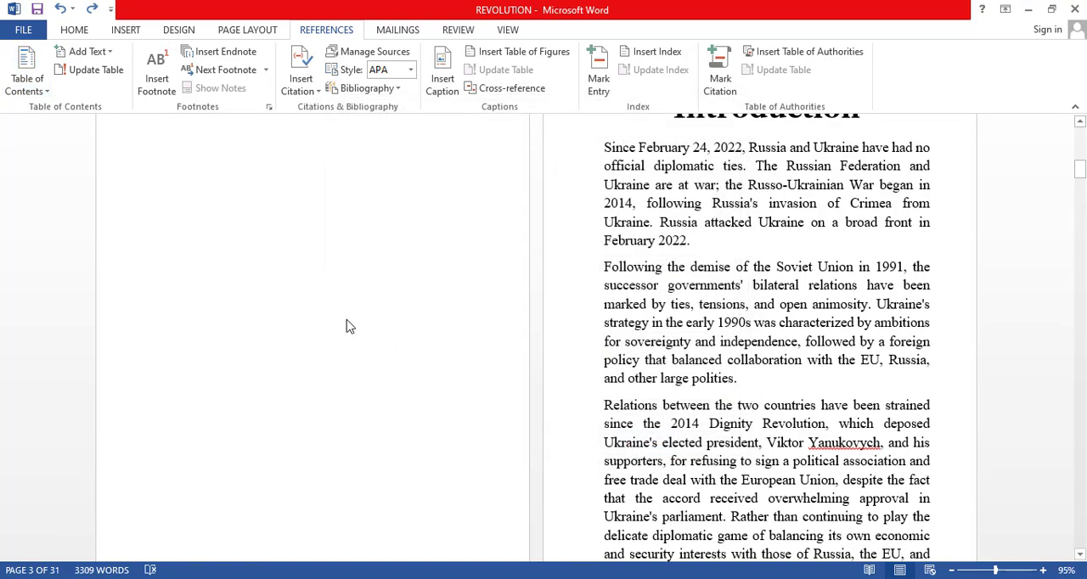
pyautogui.scroll(3, 476, 249)
pyautogui.scroll(-2, 476, 249)
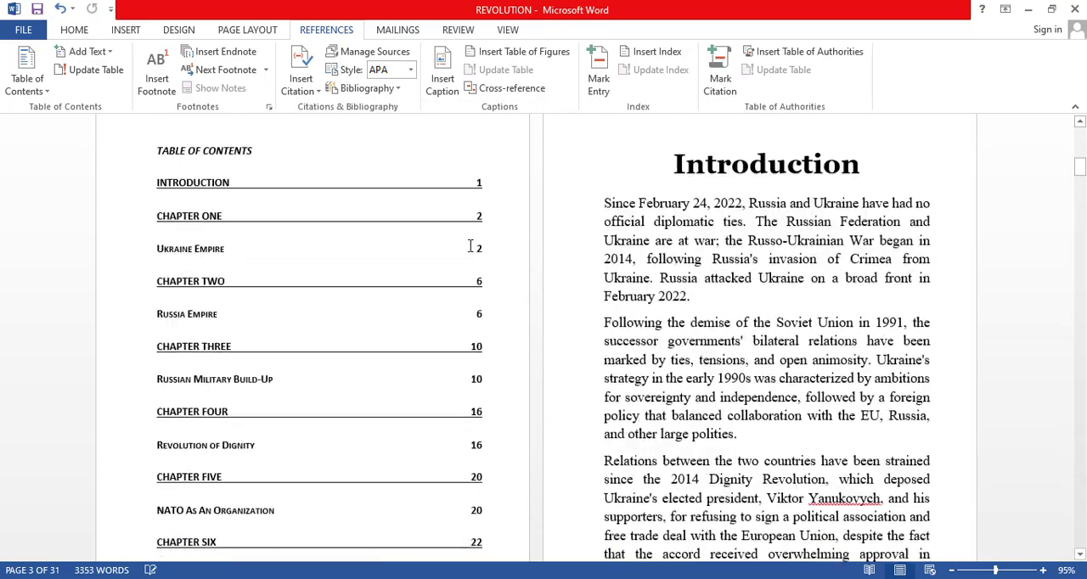
pyautogui.scroll(2, 454, 236)
pyautogui.scroll(-7, 453, 235)
pyautogui.scroll(-4, 454, 305)
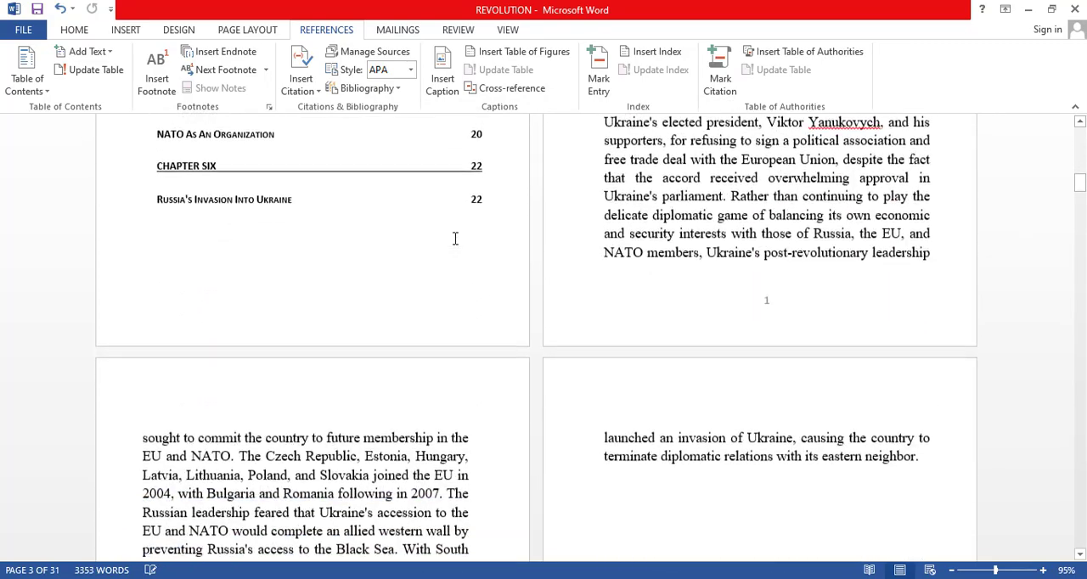
pyautogui.scroll(7, 455, 307)
pyautogui.scroll(5, 454, 238)
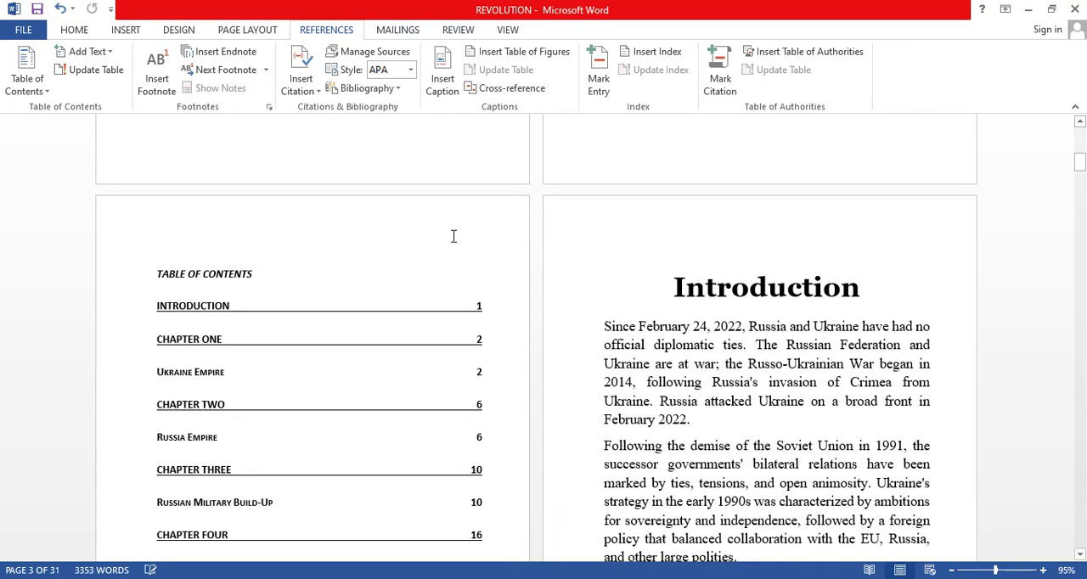